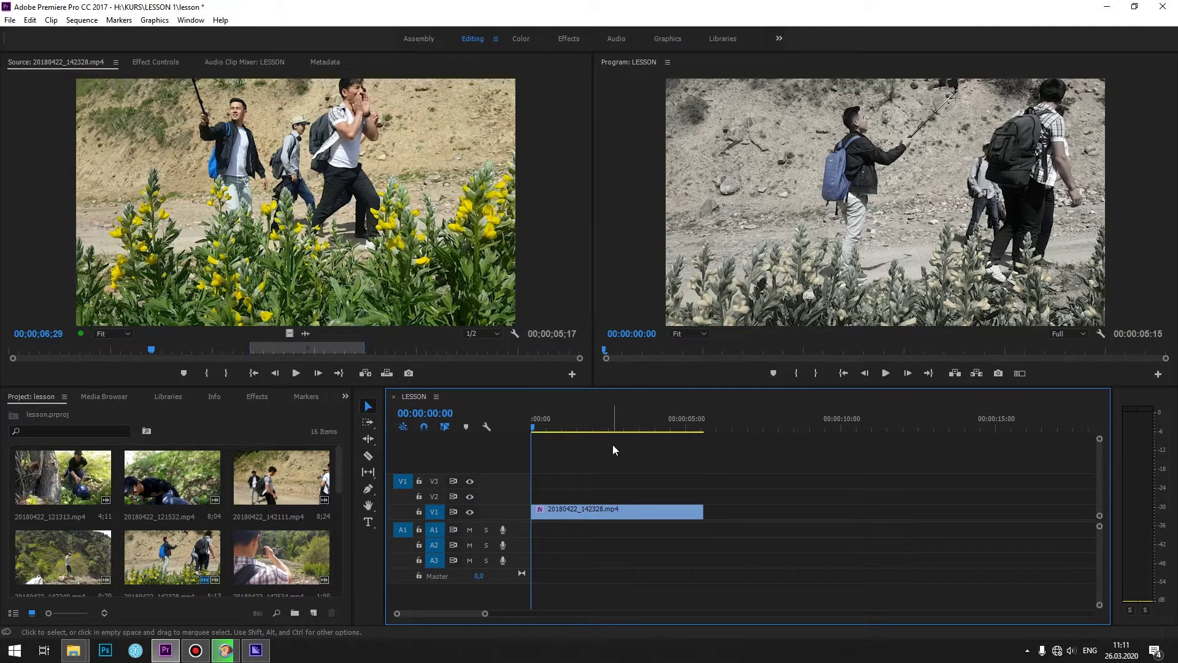
Draw a text box across the middle of the hiking frame with the Type Tool
{"action": "left_click", "coordinate": [368, 522]}
{"action": "mouse_move", "coordinate": [760, 164]}
{"action": "left_mouse_down"}
{"action": "mouse_move", "coordinate": [913, 223]}
{"action": "mouse_move", "coordinate": [1046, 224]}
{"action": "left_mouse_up"}
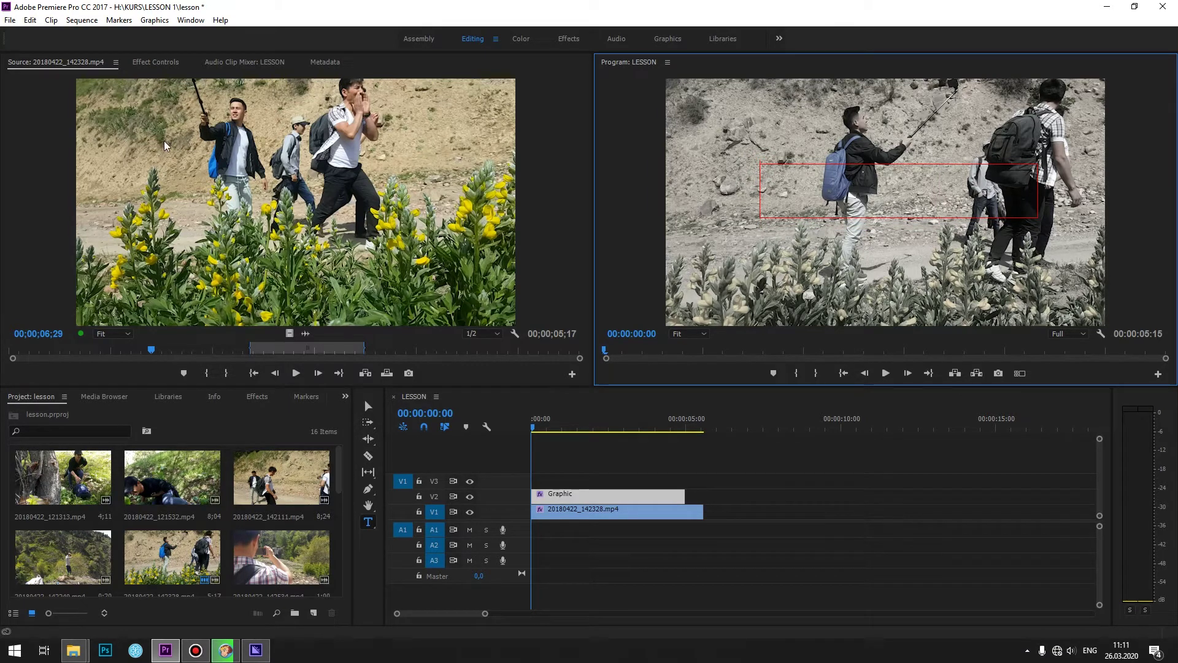
{"action": "left_click", "coordinate": [157, 63]}
{"action": "scroll", "coordinate": [363, 207], "scroll_direction": "down", "scroll_amount": 3}
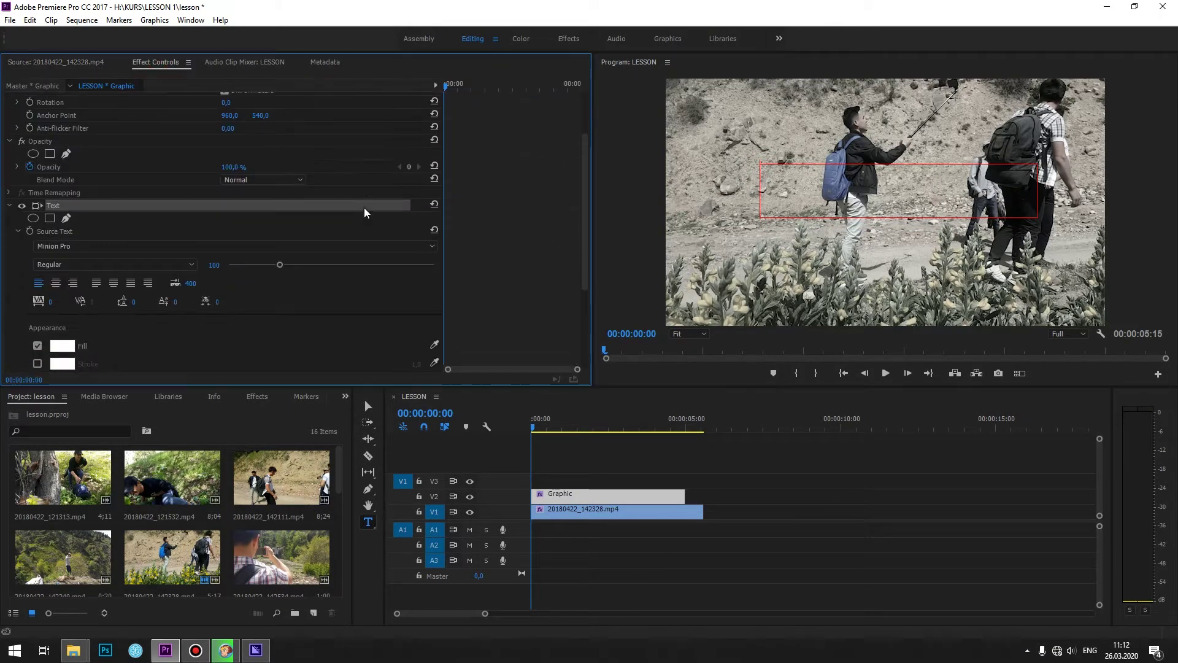
{"action": "scroll", "coordinate": [341, 333], "scroll_direction": "down", "scroll_amount": 3}
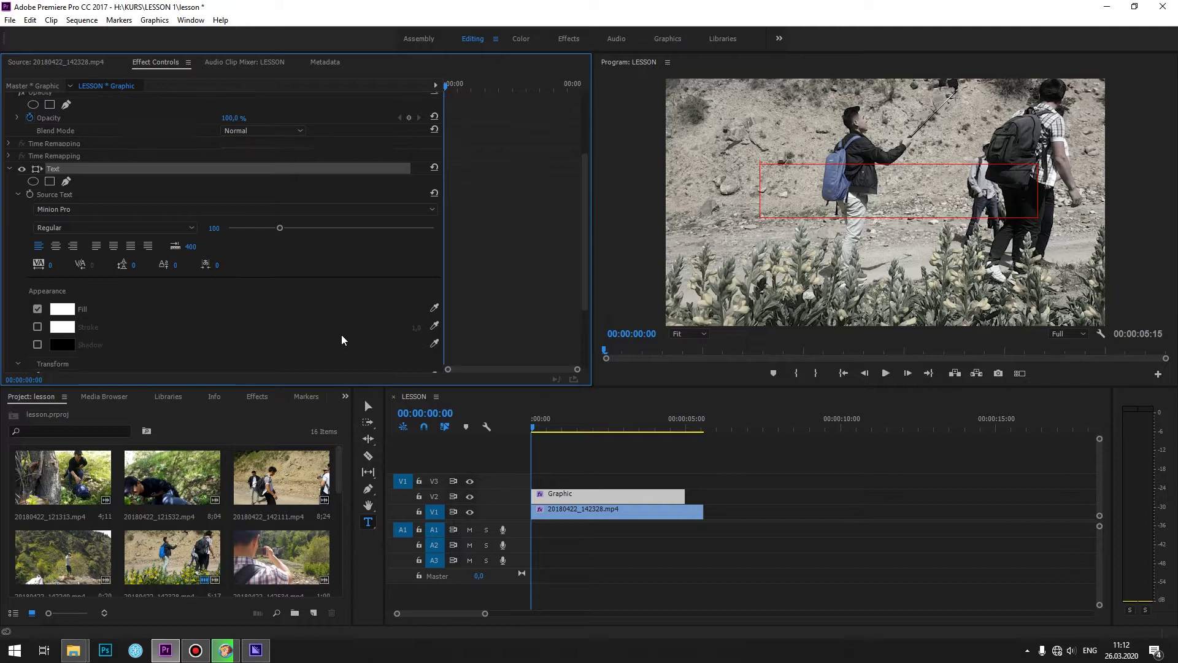
Type the title 'O'n Birinchi', fixing a typo, and select the text
{"action": "left_click", "coordinate": [870, 182]}
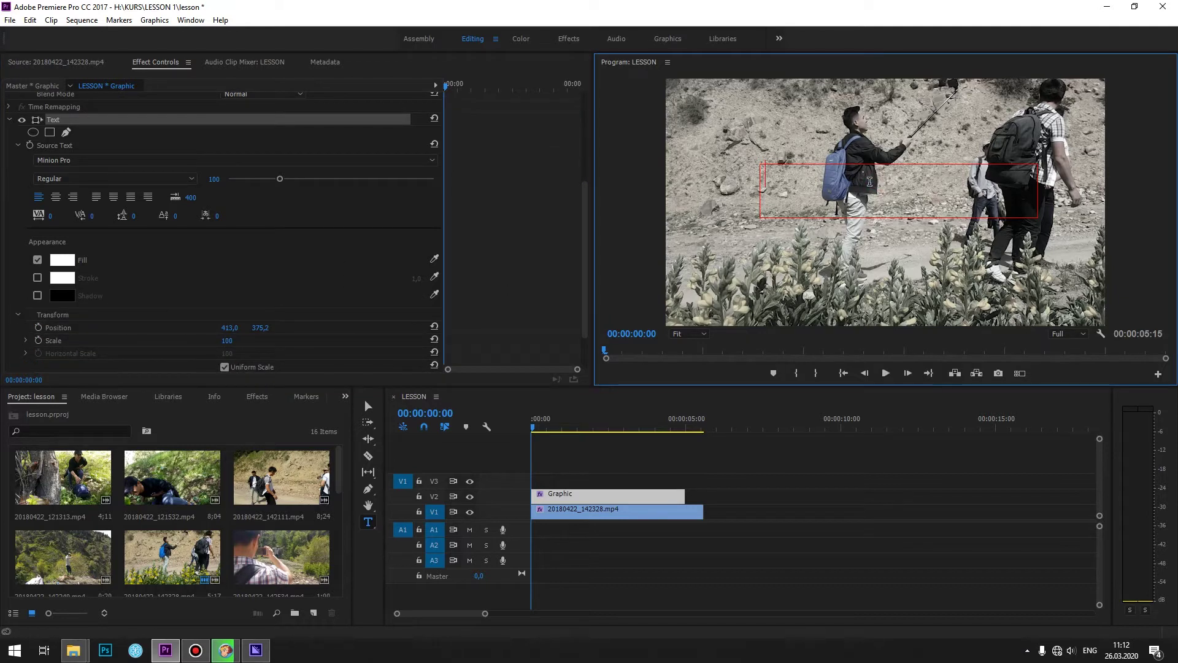
{"action": "type", "text": "O'"}
{"action": "type", "text": "n bi"}
{"action": "key", "text": "BackSpace"}
{"action": "key", "text": "BackSpace"}
{"action": "key", "text": "BackSpace"}
{"action": "type", "text": "Birinchi"}
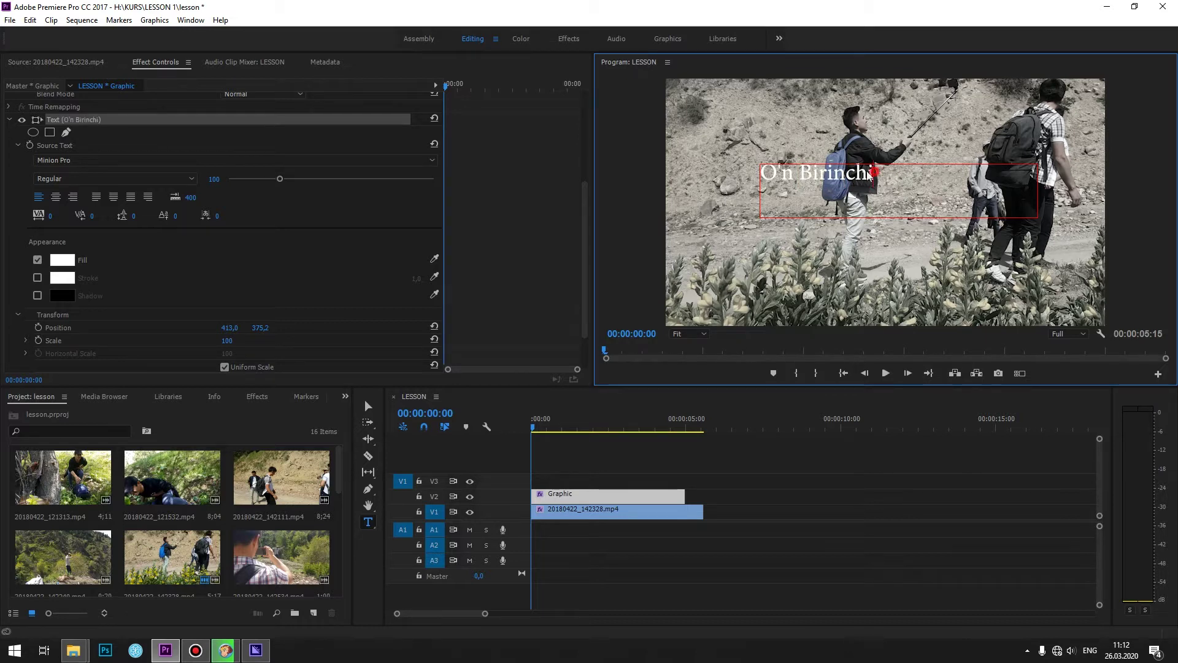
{"action": "left_click_drag", "start_coordinate": [883, 175], "coordinate": [735, 191]}
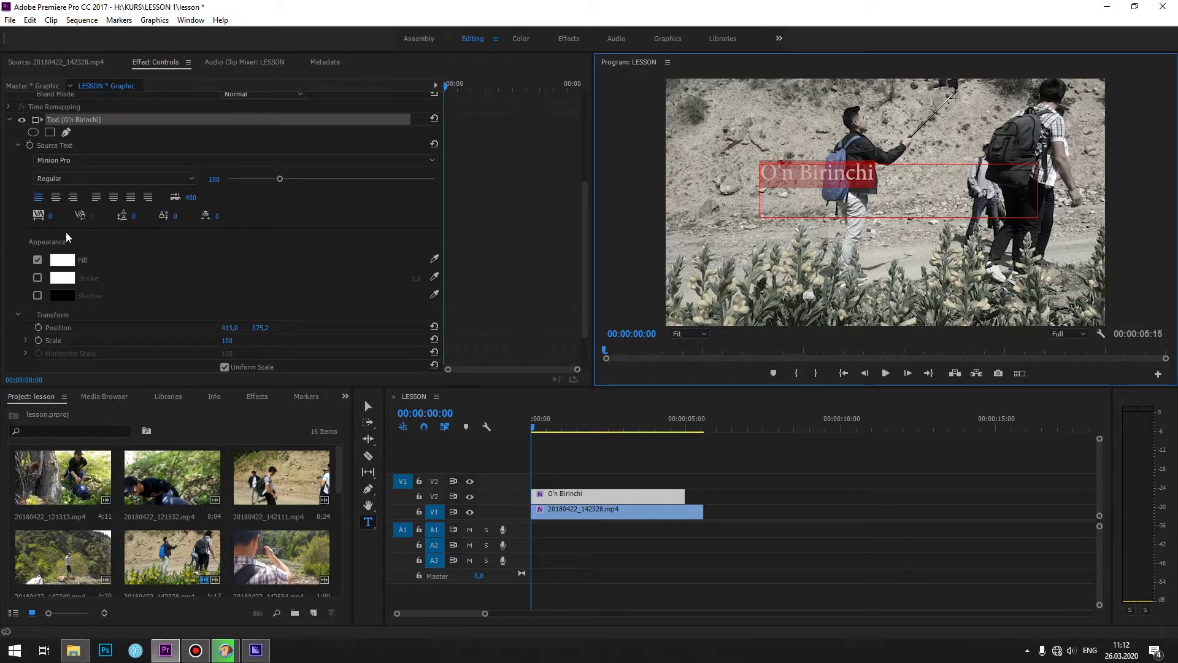
Center-align the O'n Birinchi title and enlarge its font size to 224
{"action": "left_click", "coordinate": [55, 197]}
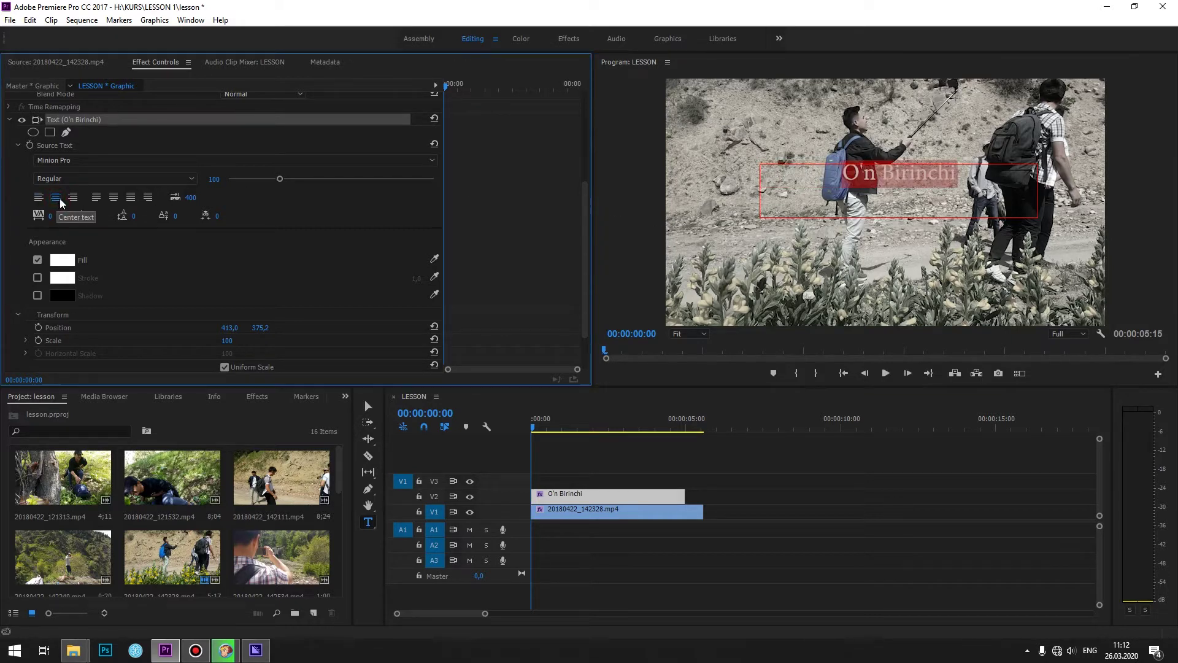
{"action": "left_click", "coordinate": [75, 197]}
{"action": "left_click", "coordinate": [38, 197]}
{"action": "left_click", "coordinate": [55, 197]}
{"action": "left_click_drag", "start_coordinate": [280, 179], "coordinate": [348, 164]}
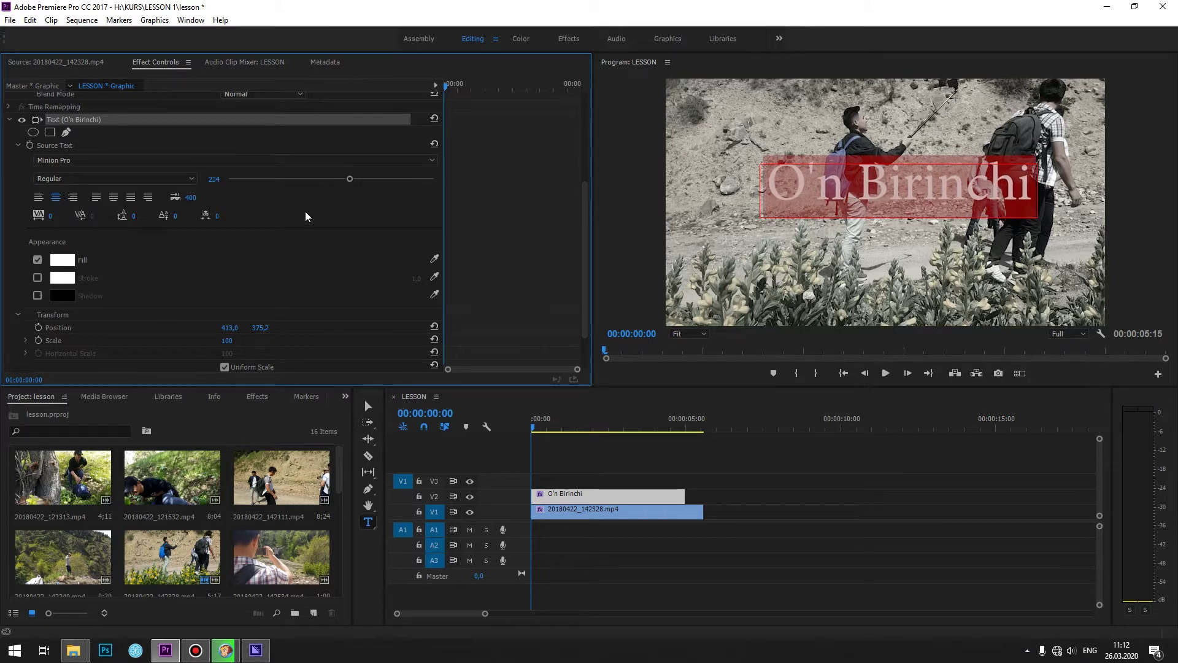
{"action": "left_click", "coordinate": [63, 259]}
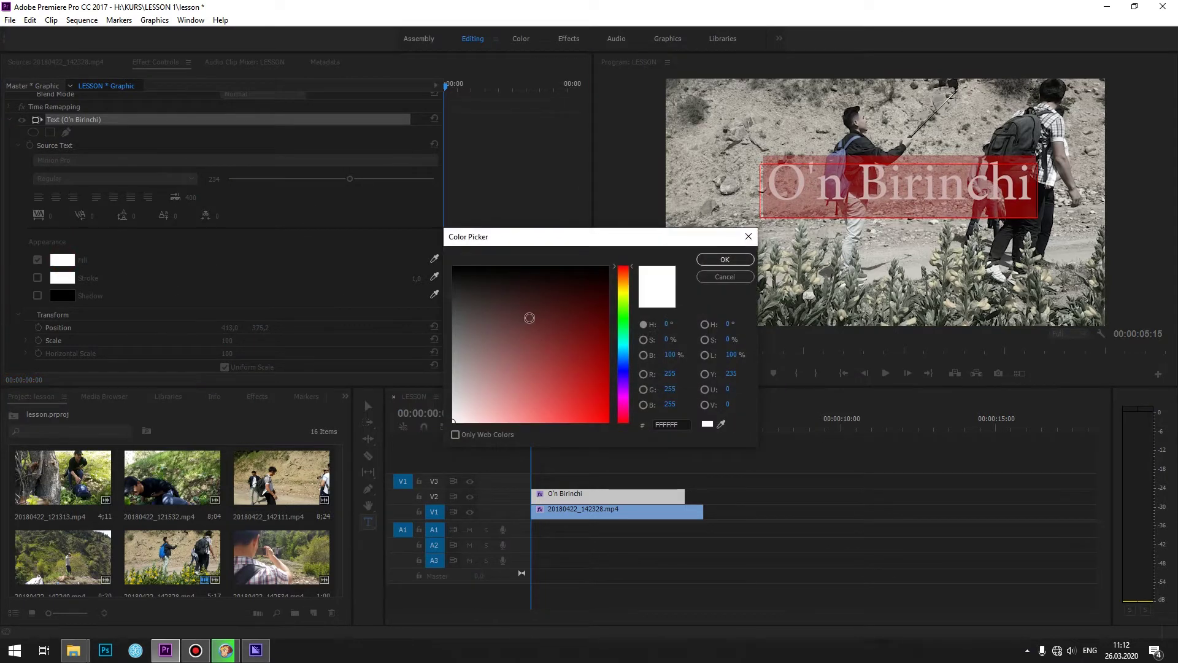
Change the title's fill colour to dark red 851212
{"action": "left_click_drag", "start_coordinate": [583, 327], "coordinate": [588, 347]}
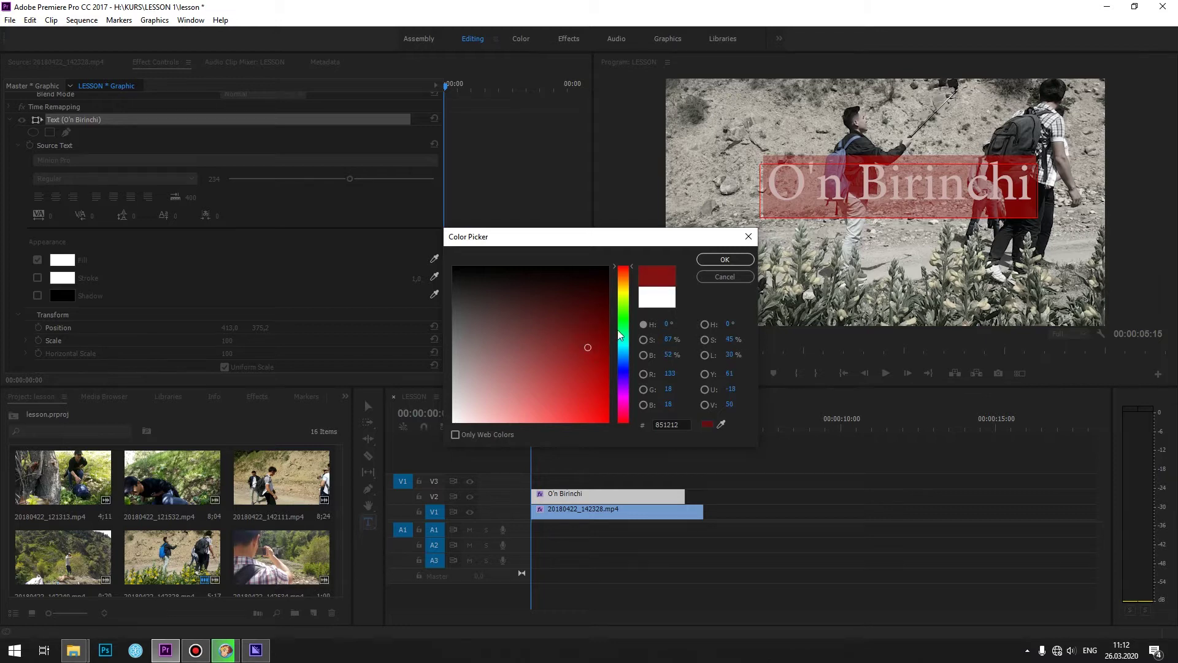
{"action": "left_click", "coordinate": [725, 259]}
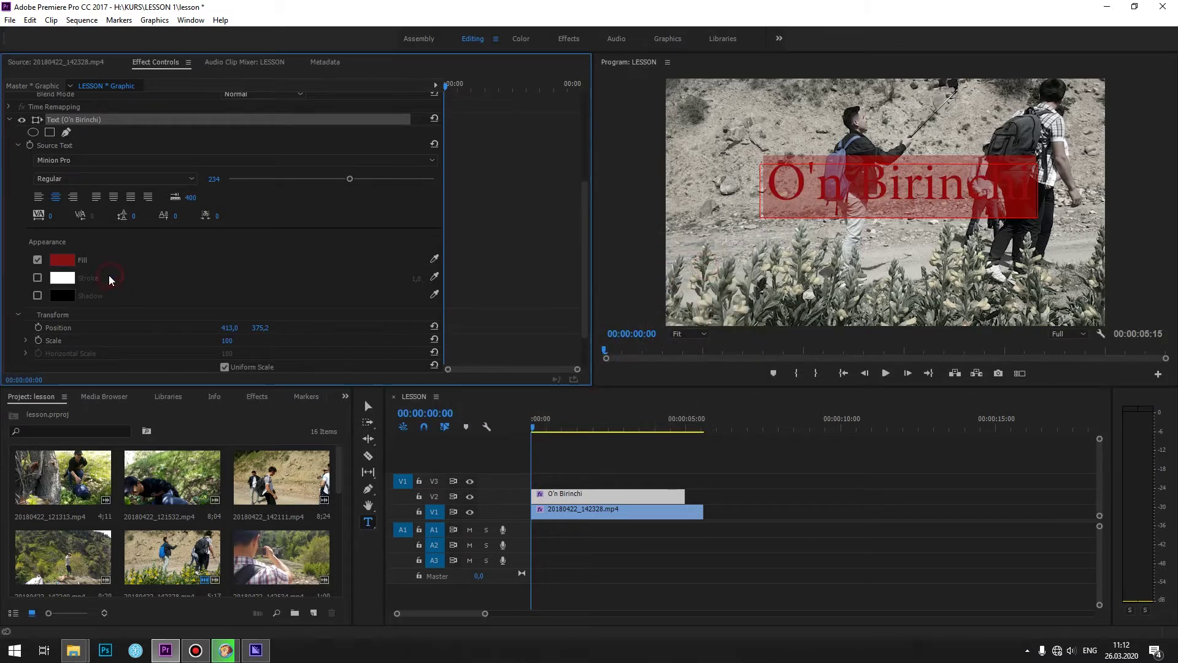
{"action": "left_click", "coordinate": [765, 195]}
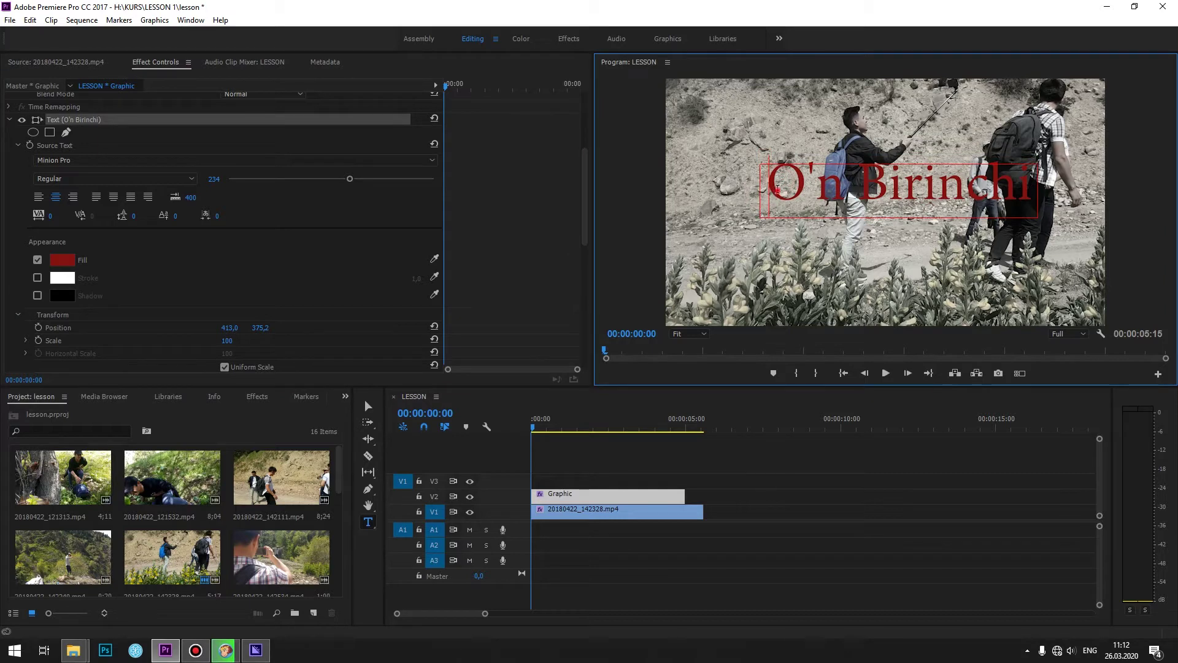
{"action": "left_click_drag", "start_coordinate": [777, 190], "coordinate": [1048, 200]}
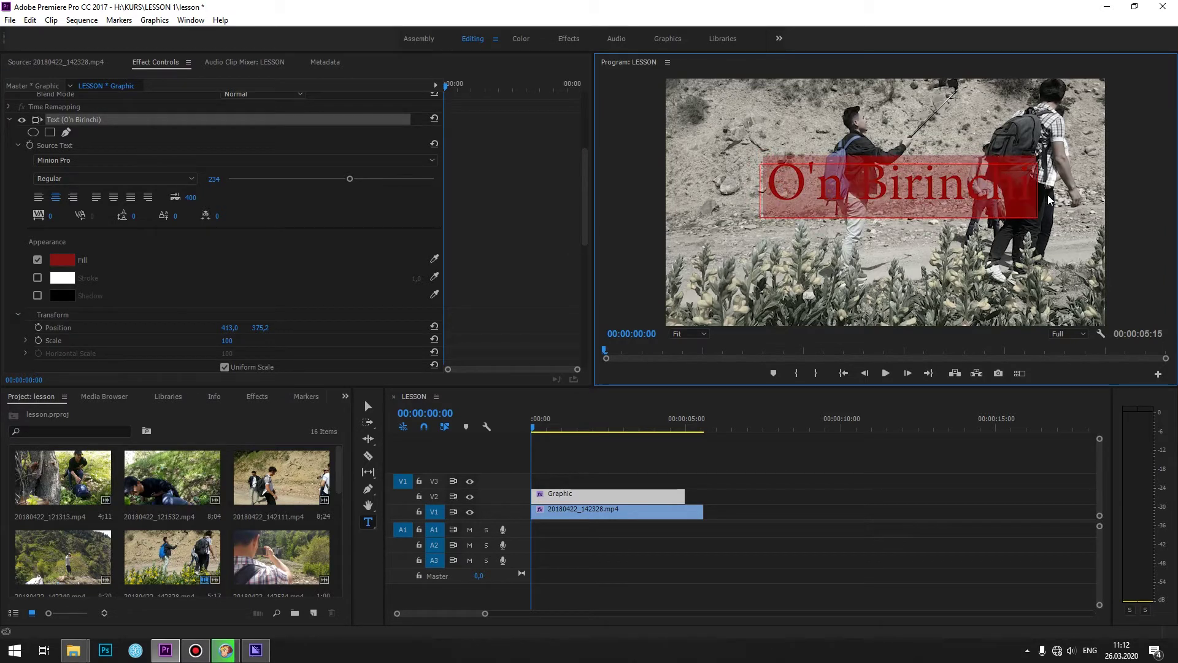
{"action": "left_click", "coordinate": [37, 279]}
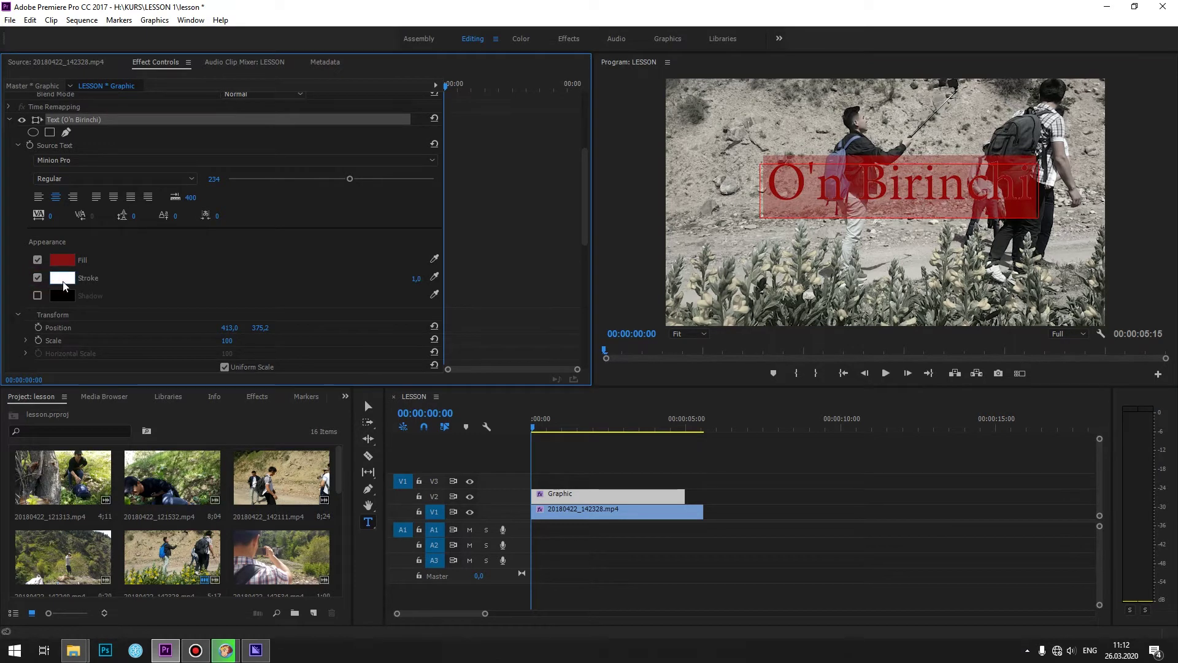
Give the title a black outline about 20 wide
{"action": "left_click", "coordinate": [62, 278]}
{"action": "left_click_drag", "start_coordinate": [508, 311], "coordinate": [368, 240]}
{"action": "left_click", "coordinate": [716, 260]}
{"action": "mouse_move", "coordinate": [415, 278]}
{"action": "left_mouse_down"}
{"action": "mouse_move", "coordinate": [429, 278]}
{"action": "mouse_move", "coordinate": [405, 277]}
{"action": "left_mouse_up"}
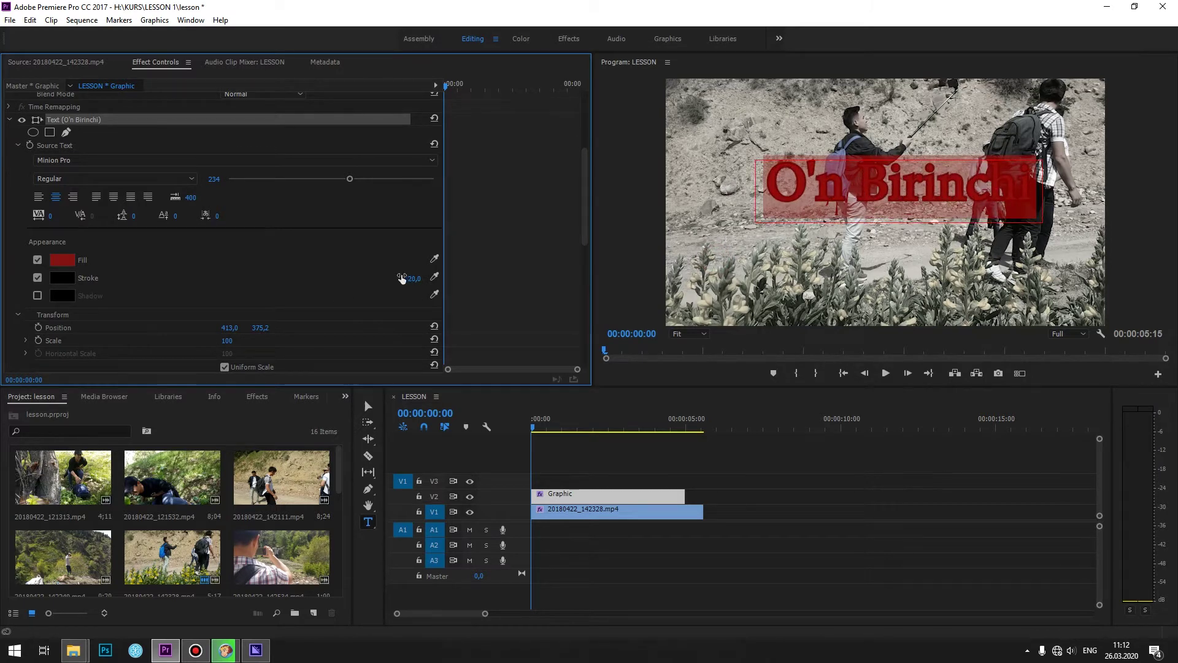
Recolour the title's outline to dark maroon 470505
{"action": "left_click", "coordinate": [792, 190]}
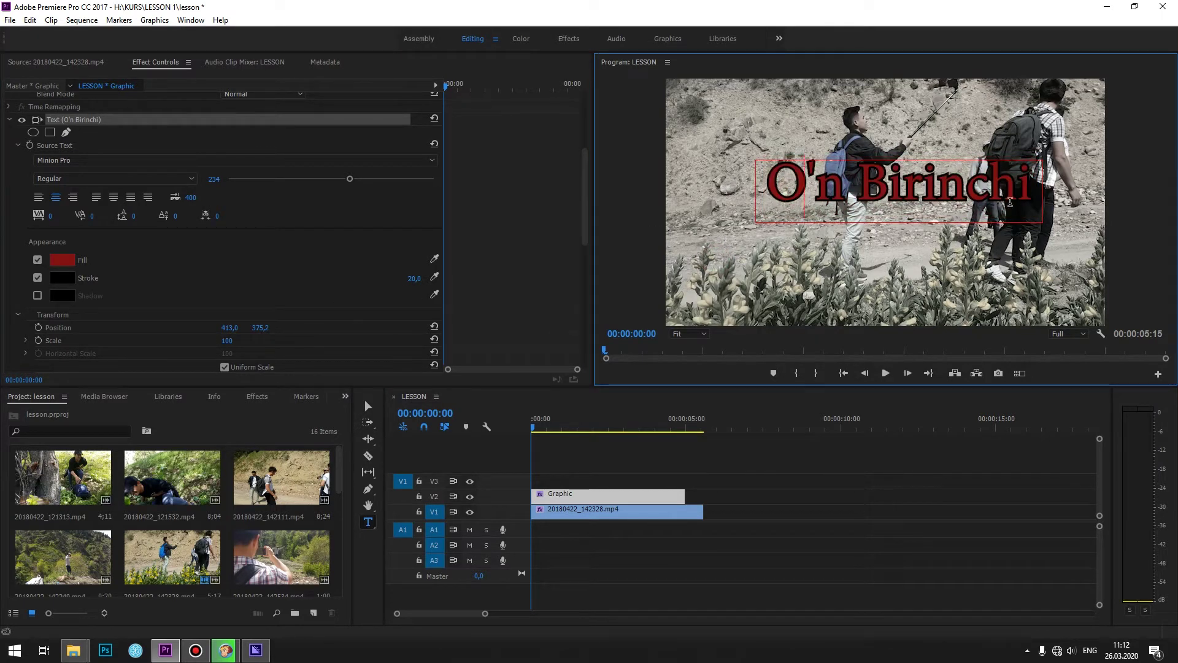
{"action": "left_click_drag", "start_coordinate": [1034, 184], "coordinate": [763, 187]}
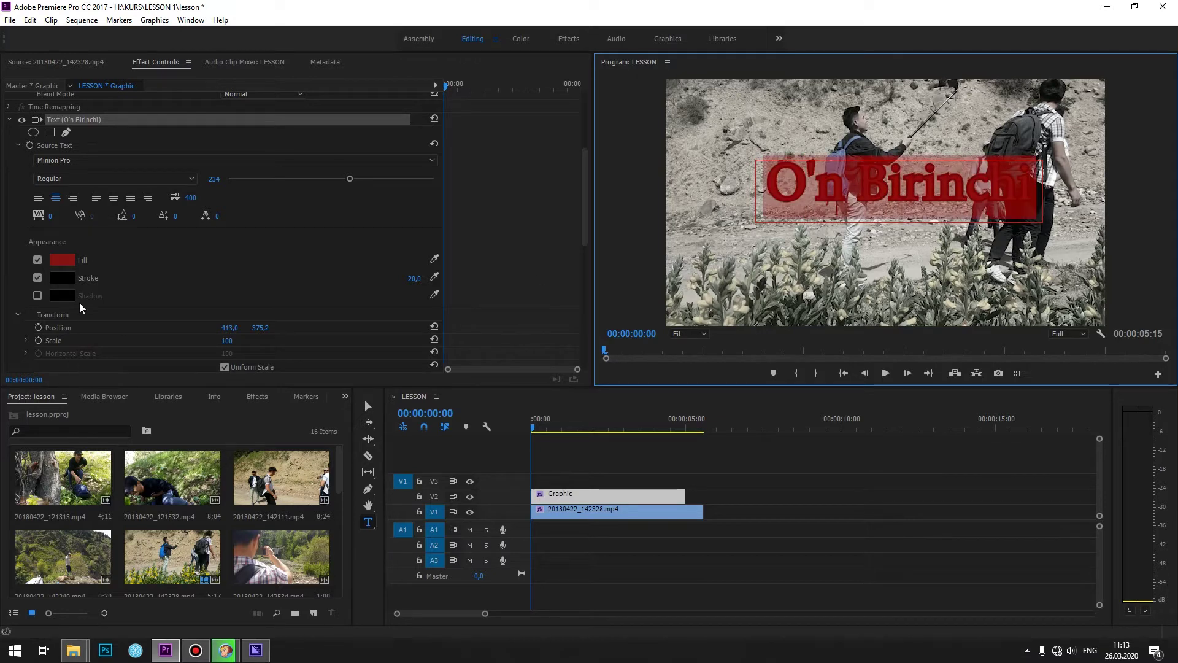
{"action": "left_click", "coordinate": [61, 295]}
{"action": "left_click", "coordinate": [564, 322]}
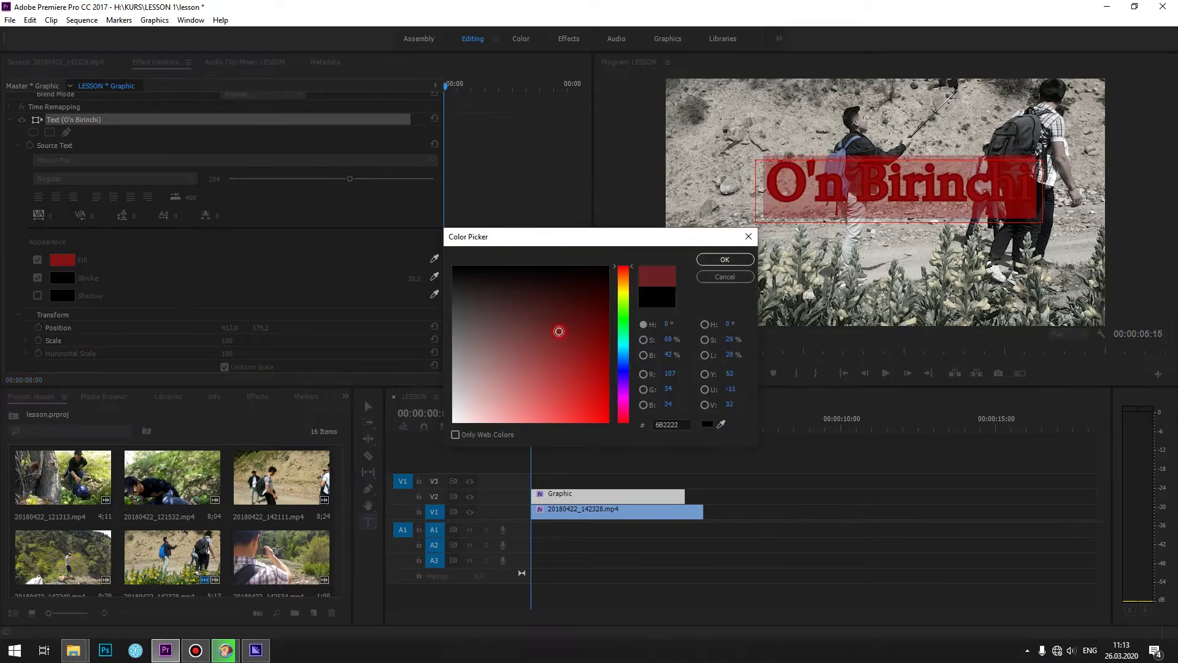
{"action": "left_click", "coordinate": [596, 308]}
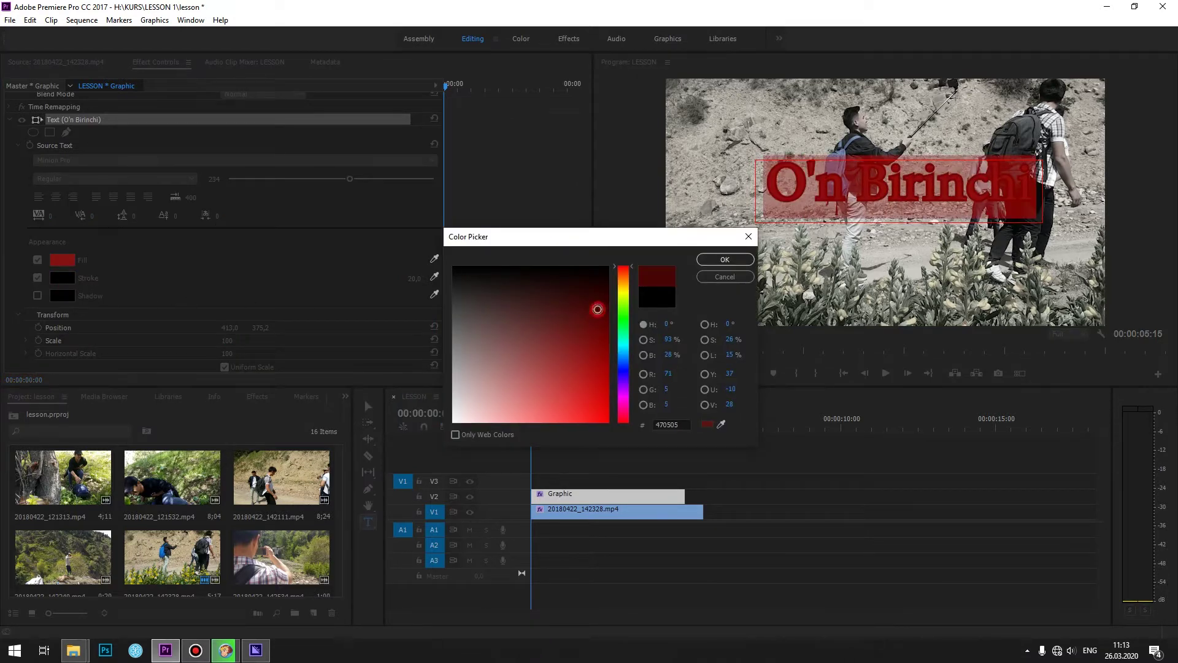
{"action": "left_click", "coordinate": [712, 260]}
{"action": "left_click", "coordinate": [799, 204]}
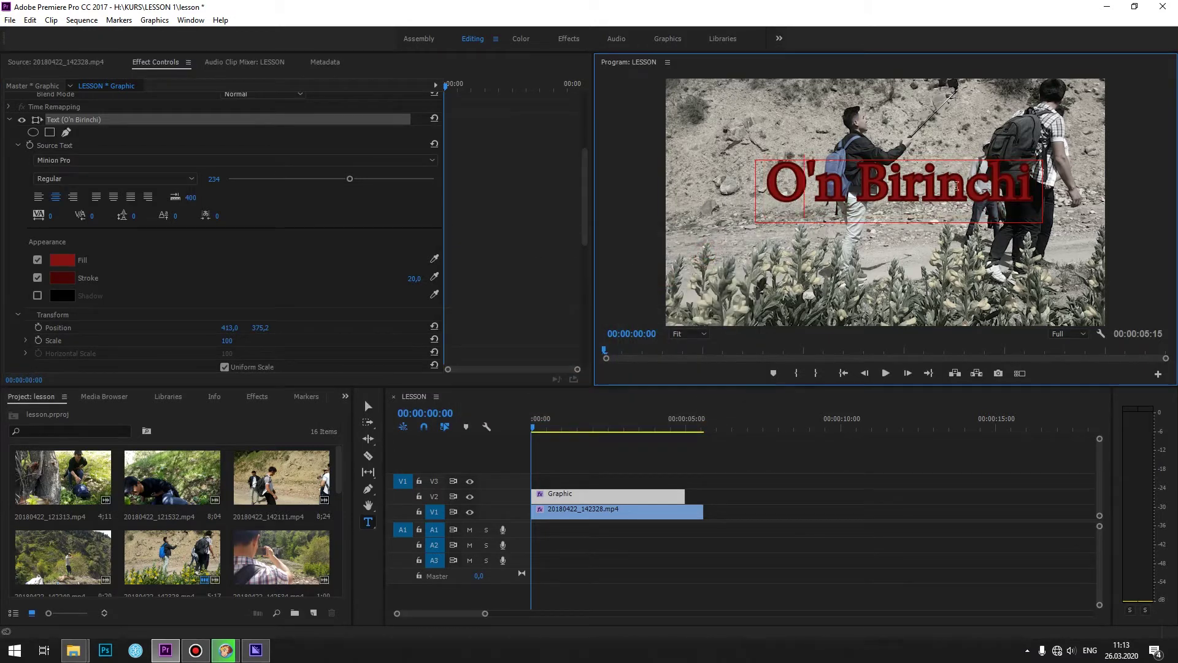
{"action": "key", "text": "ctrl+a"}
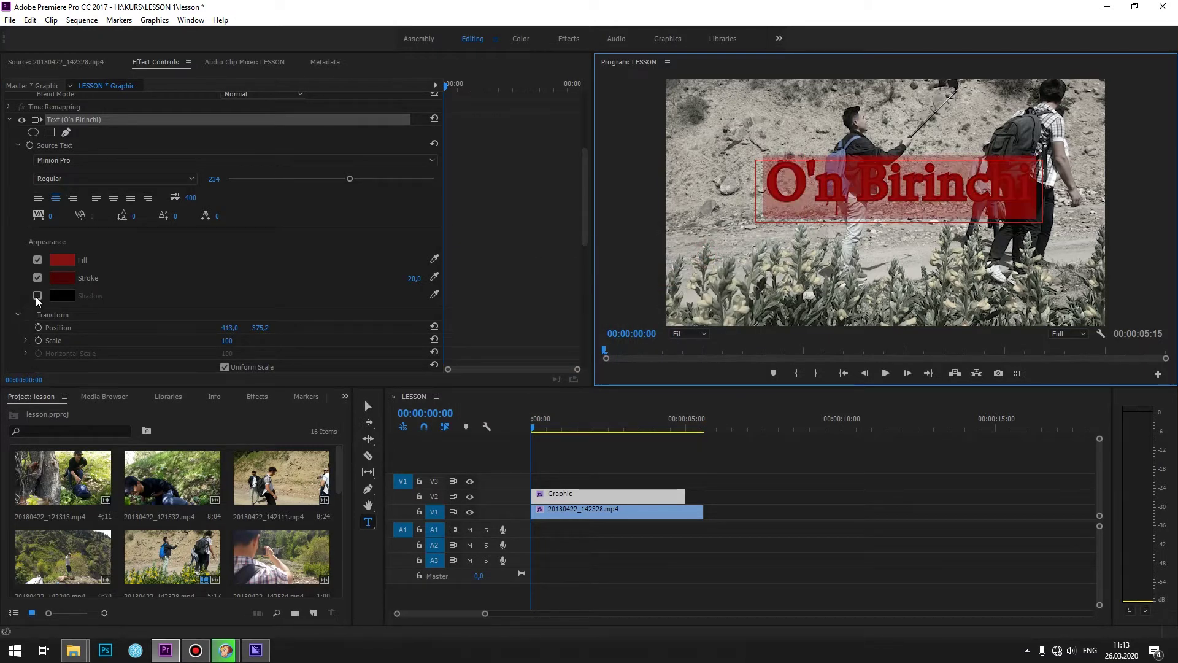
Add a black drop shadow at 150° angle, 18.3 distance and 44 blur
{"action": "left_click", "coordinate": [37, 295]}
{"action": "scroll", "coordinate": [304, 291], "scroll_direction": "down", "scroll_amount": 3}
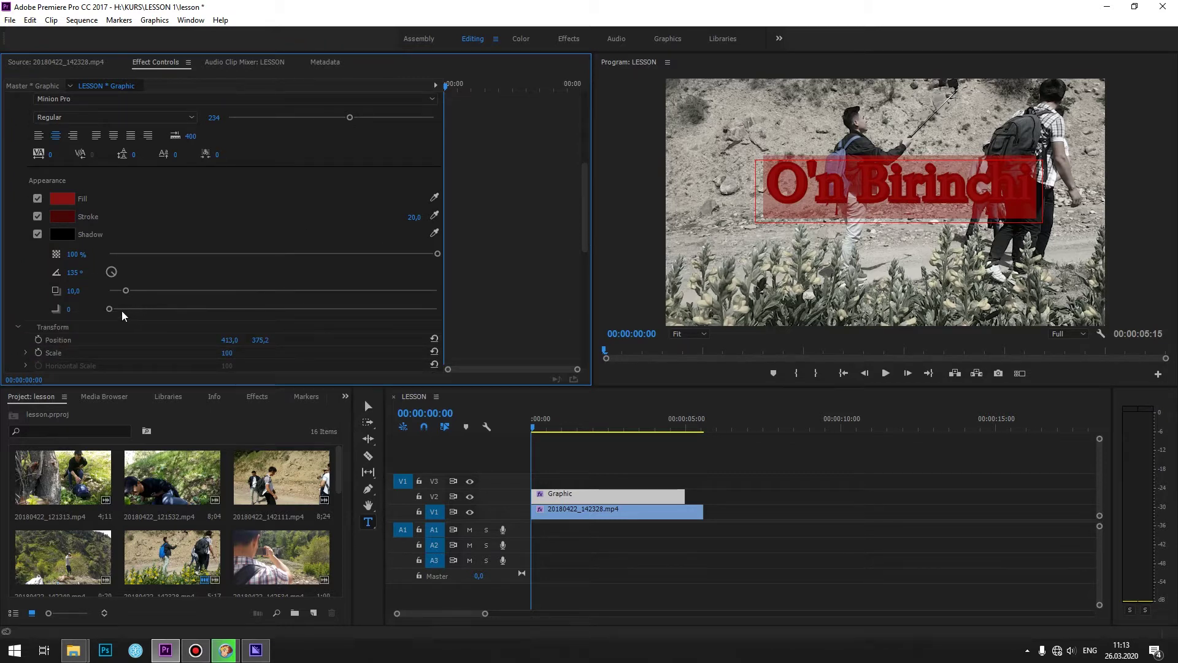
{"action": "mouse_move", "coordinate": [126, 290]}
{"action": "left_mouse_down"}
{"action": "mouse_move", "coordinate": [298, 289]}
{"action": "mouse_move", "coordinate": [104, 293]}
{"action": "mouse_move", "coordinate": [87, 254]}
{"action": "mouse_move", "coordinate": [102, 228]}
{"action": "left_mouse_up"}
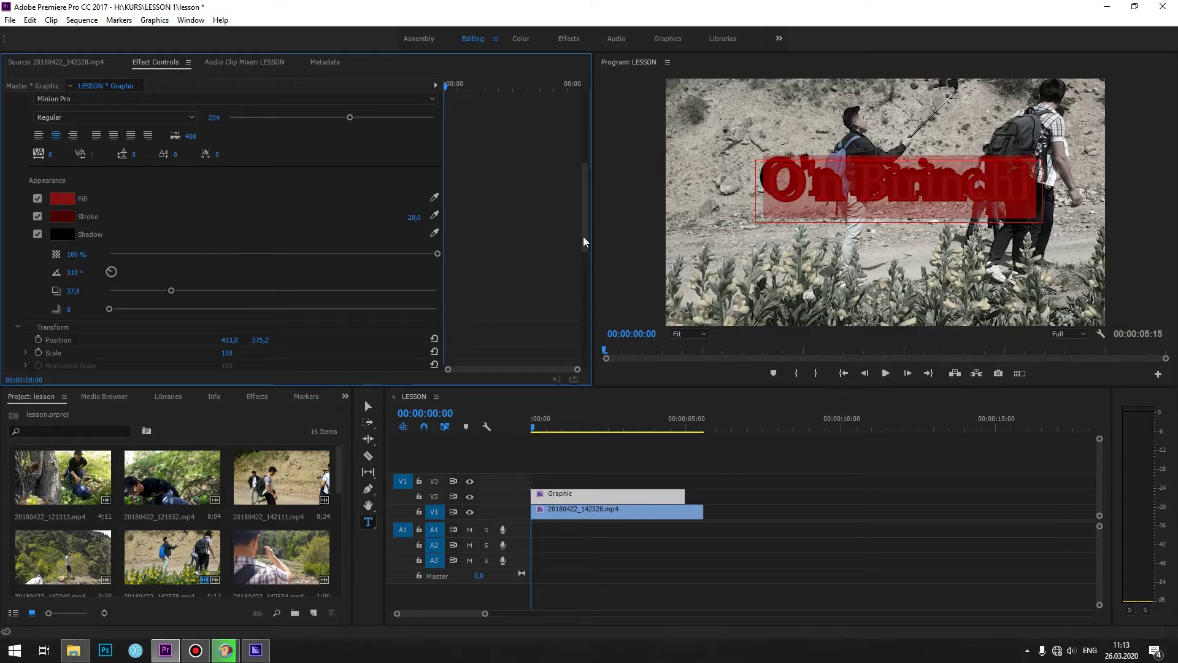
{"action": "mouse_move", "coordinate": [112, 273]}
{"action": "left_mouse_down"}
{"action": "mouse_move", "coordinate": [143, 292]}
{"action": "mouse_move", "coordinate": [125, 330]}
{"action": "left_mouse_up"}
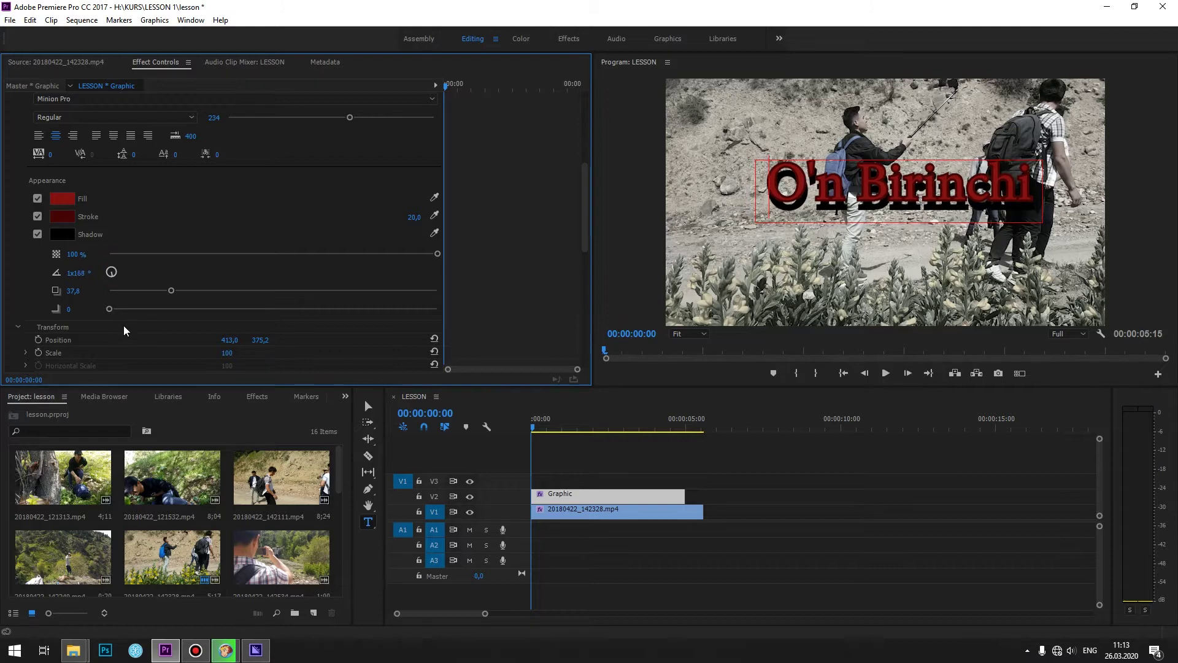
{"action": "mouse_move", "coordinate": [125, 329]}
{"action": "left_mouse_down"}
{"action": "mouse_move", "coordinate": [154, 307]}
{"action": "mouse_move", "coordinate": [138, 294]}
{"action": "mouse_move", "coordinate": [156, 321]}
{"action": "mouse_move", "coordinate": [340, 307]}
{"action": "mouse_move", "coordinate": [65, 313]}
{"action": "mouse_move", "coordinate": [167, 293]}
{"action": "left_mouse_up"}
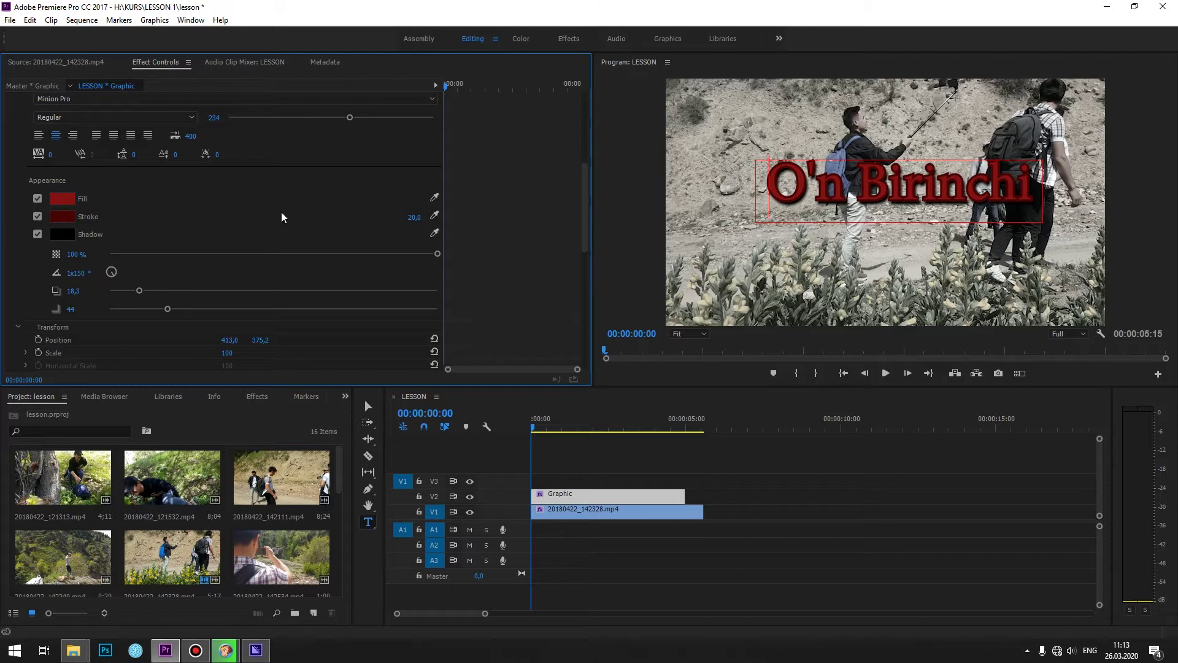
{"action": "scroll", "coordinate": [201, 228], "scroll_direction": "up", "scroll_amount": 2}
Try the Agency FB and then 1 Amazone M fonts on the selected title
{"action": "left_click", "coordinate": [763, 180]}
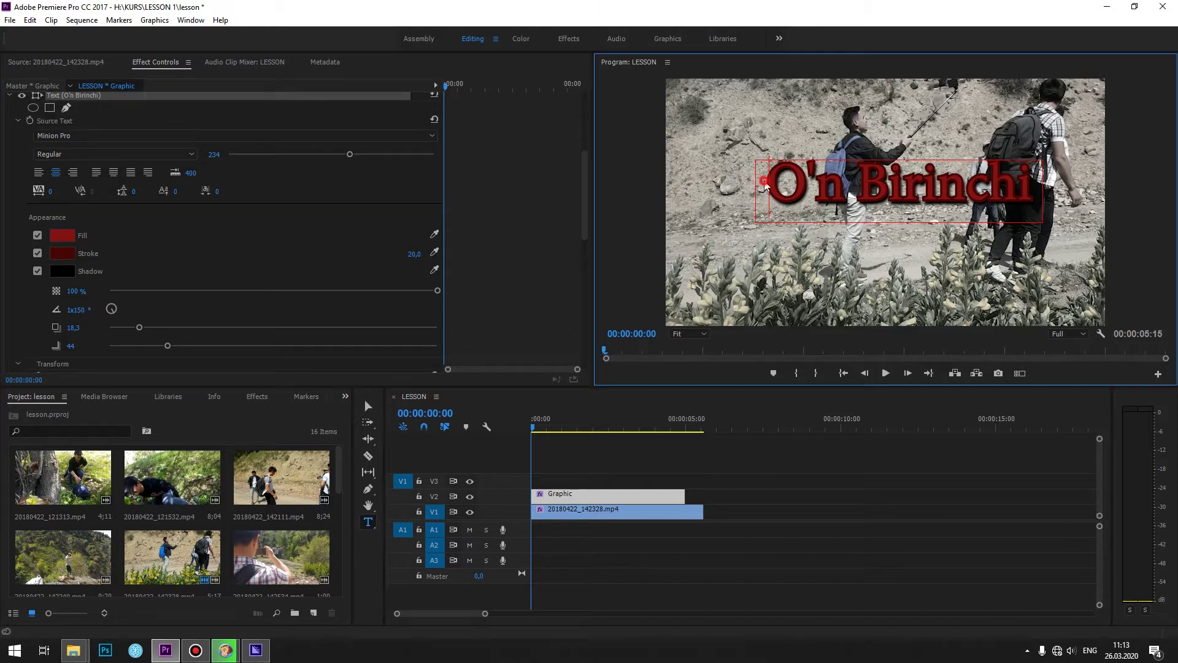
{"action": "left_click_drag", "start_coordinate": [764, 180], "coordinate": [1035, 184]}
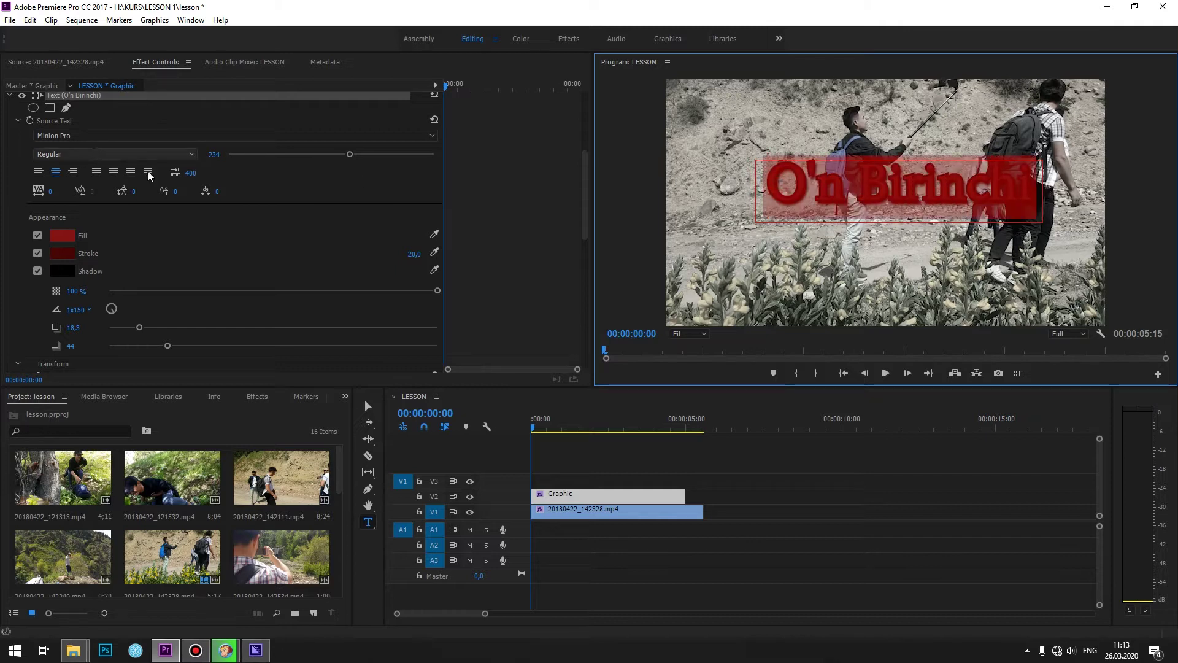
{"action": "left_click", "coordinate": [190, 154]}
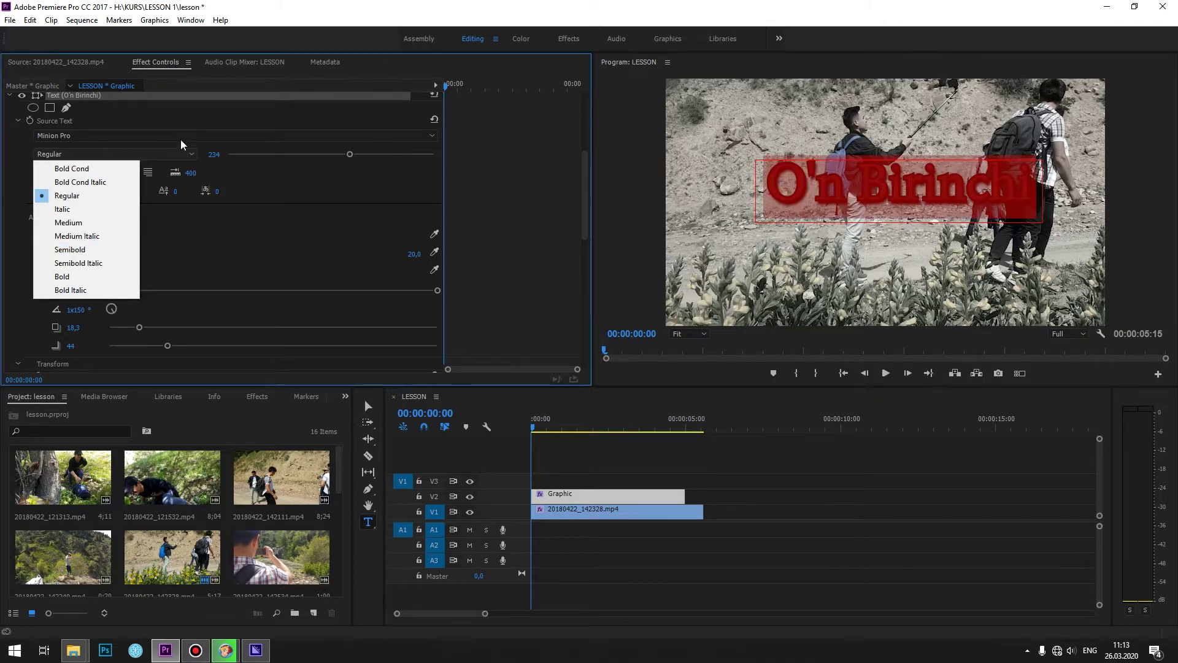
{"action": "left_click", "coordinate": [182, 135]}
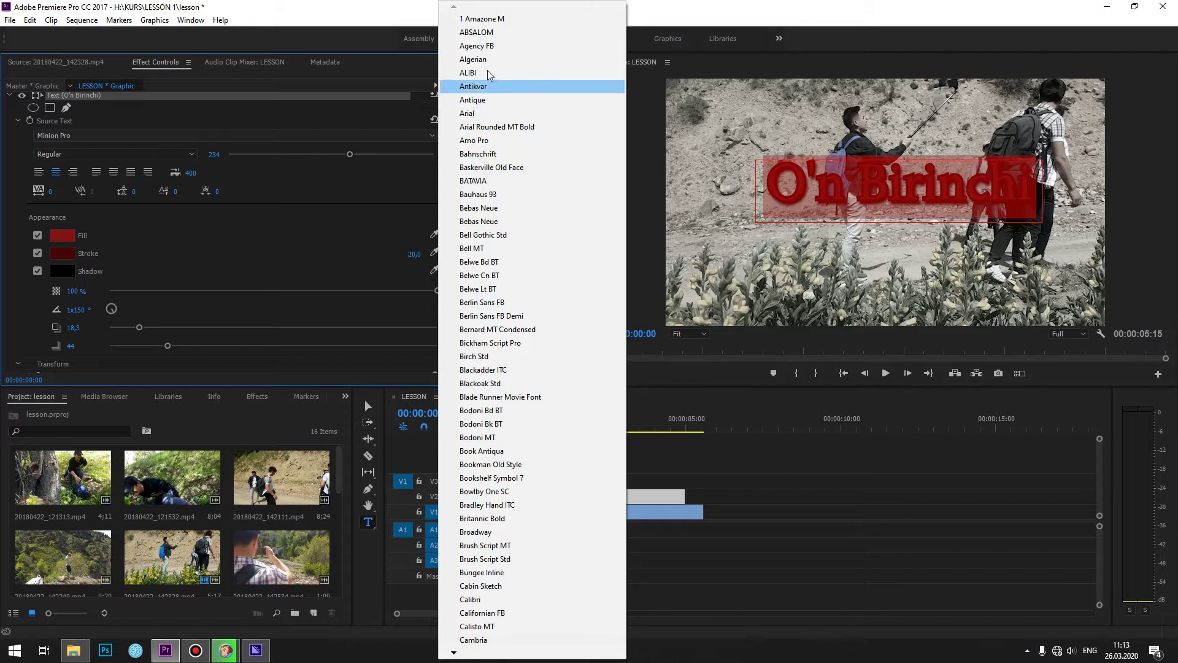
{"action": "left_click", "coordinate": [476, 46]}
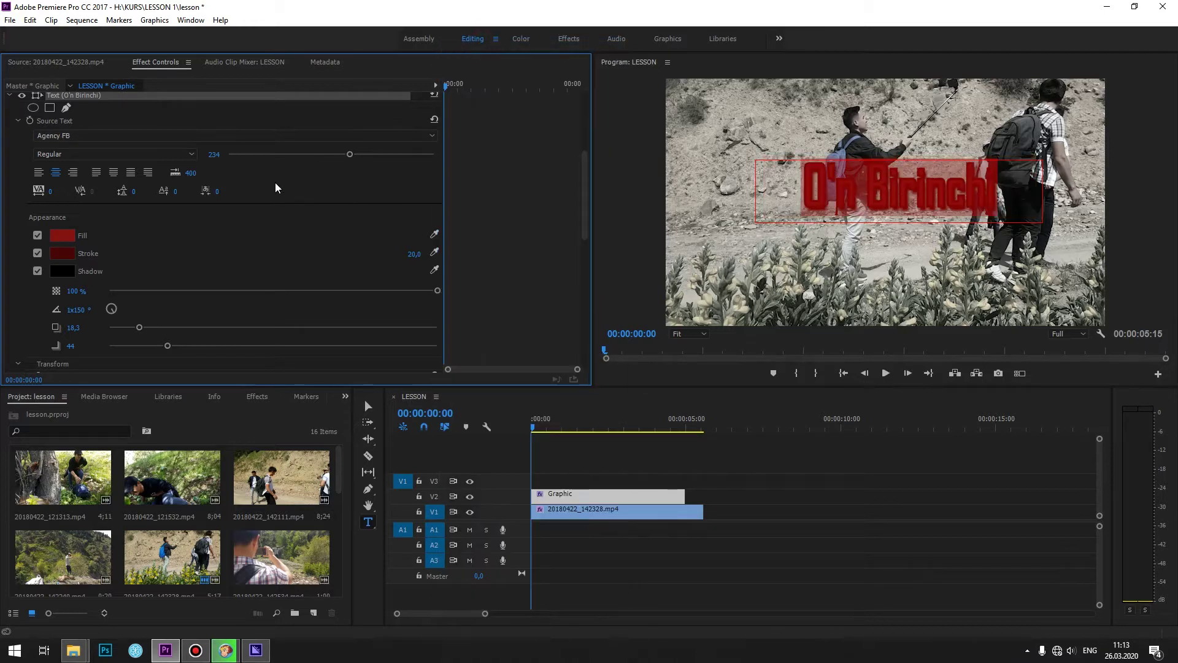
{"action": "left_click", "coordinate": [178, 136]}
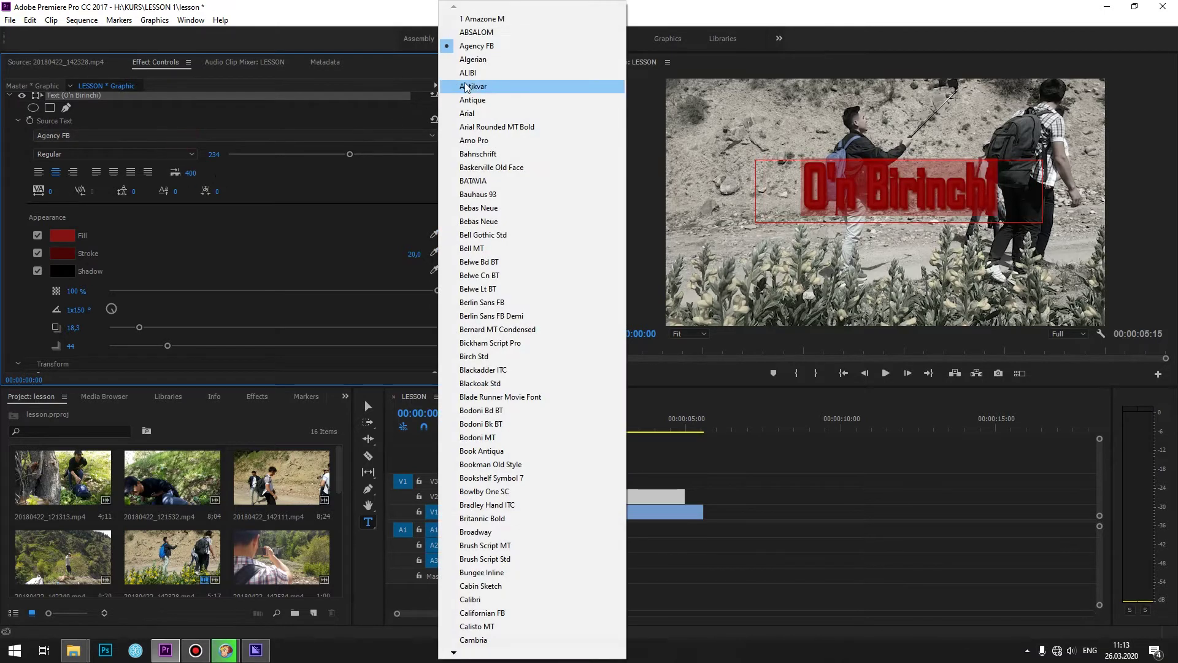
{"action": "left_click", "coordinate": [484, 19]}
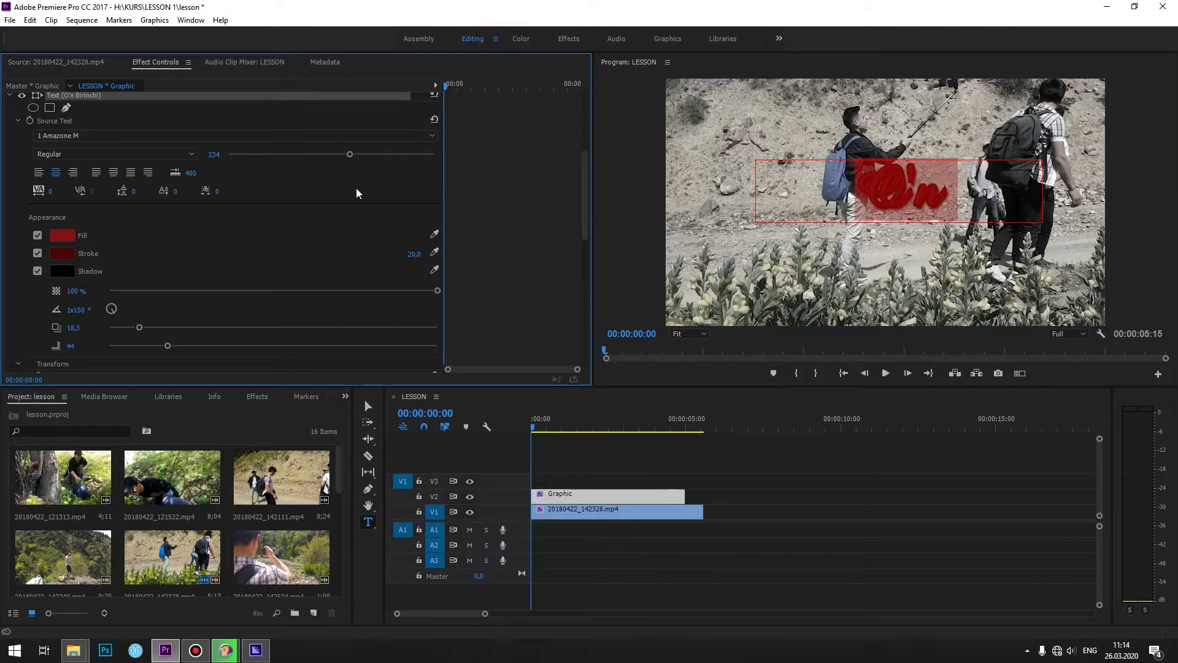
Reduce the title to size 216 and set its font to Capture it
{"action": "left_click_drag", "start_coordinate": [350, 154], "coordinate": [341, 155]}
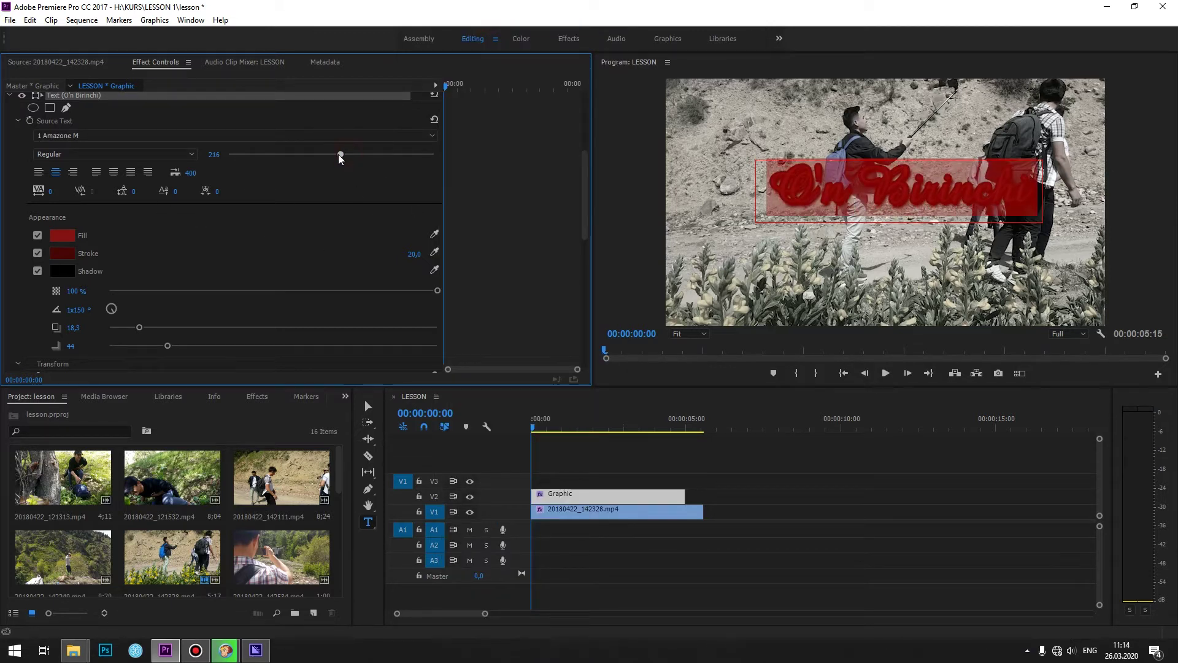
{"action": "left_click", "coordinate": [326, 135]}
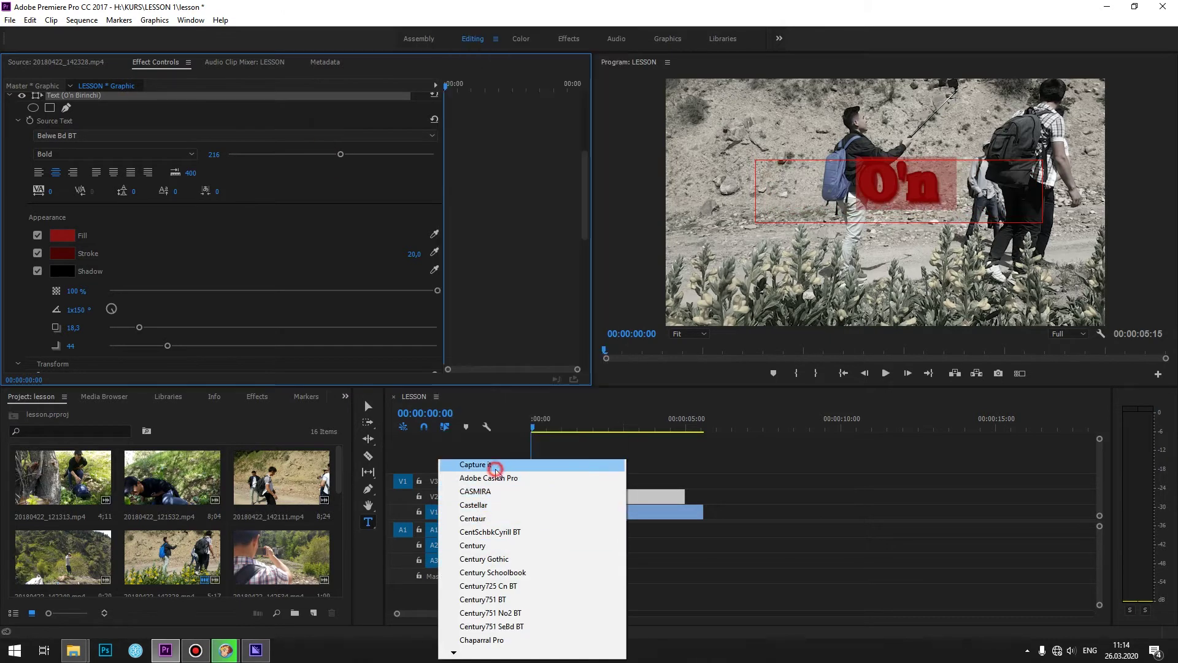
{"action": "left_click", "coordinate": [494, 466]}
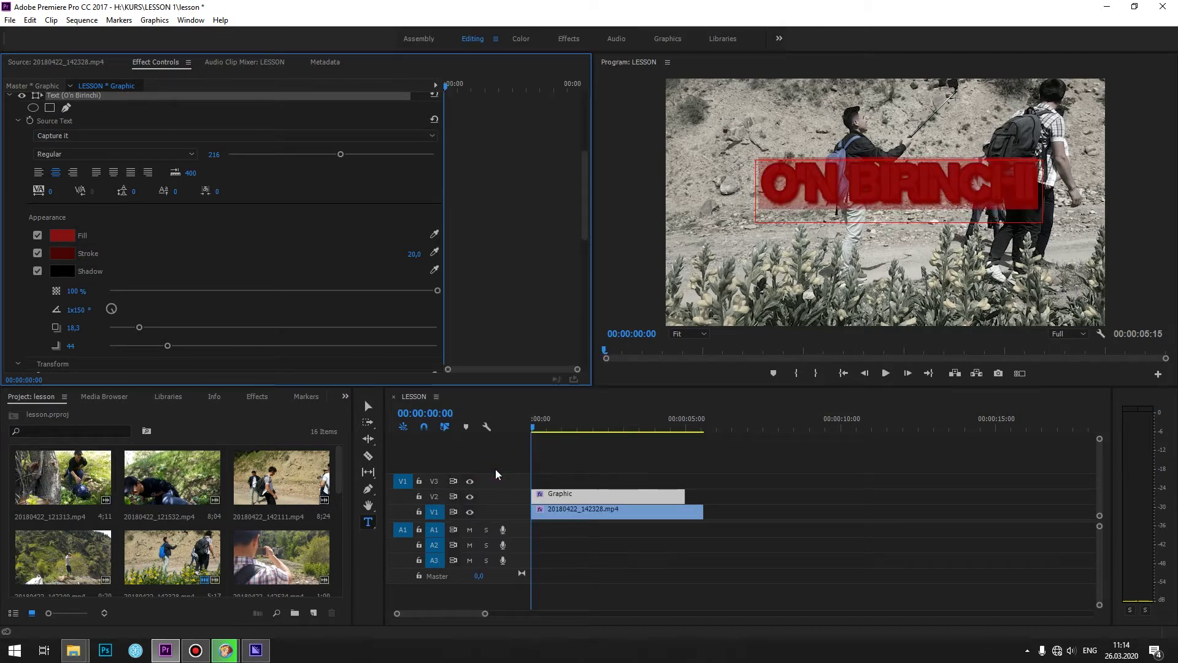
{"action": "left_click", "coordinate": [783, 175]}
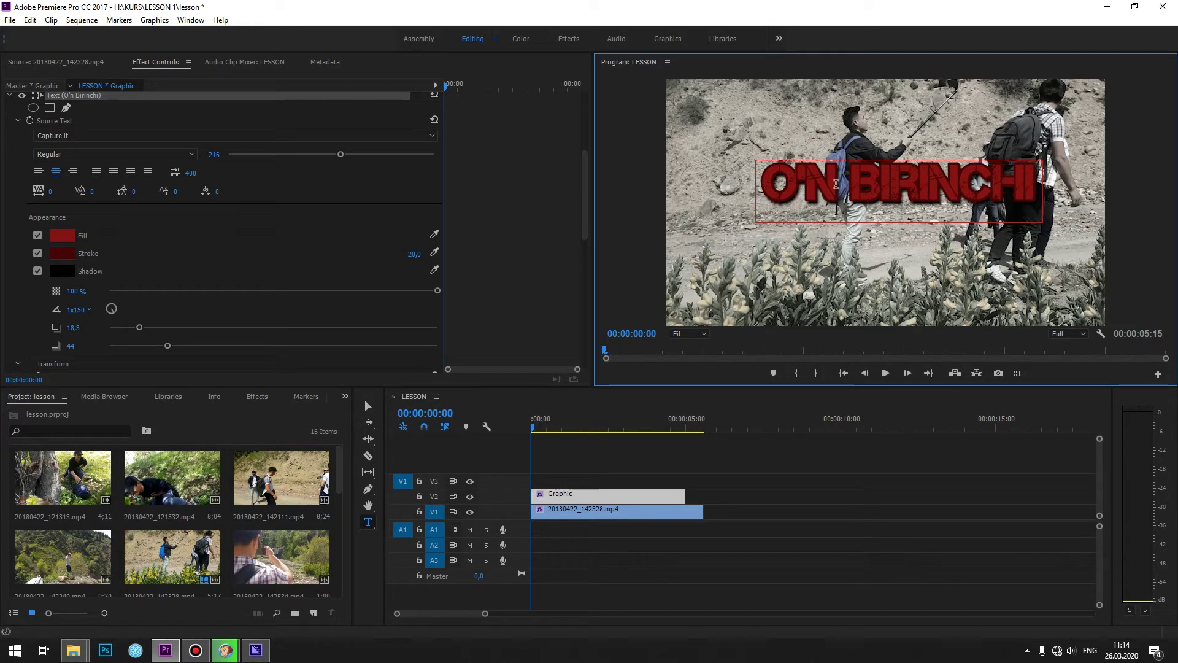
{"action": "left_click", "coordinate": [93, 138]}
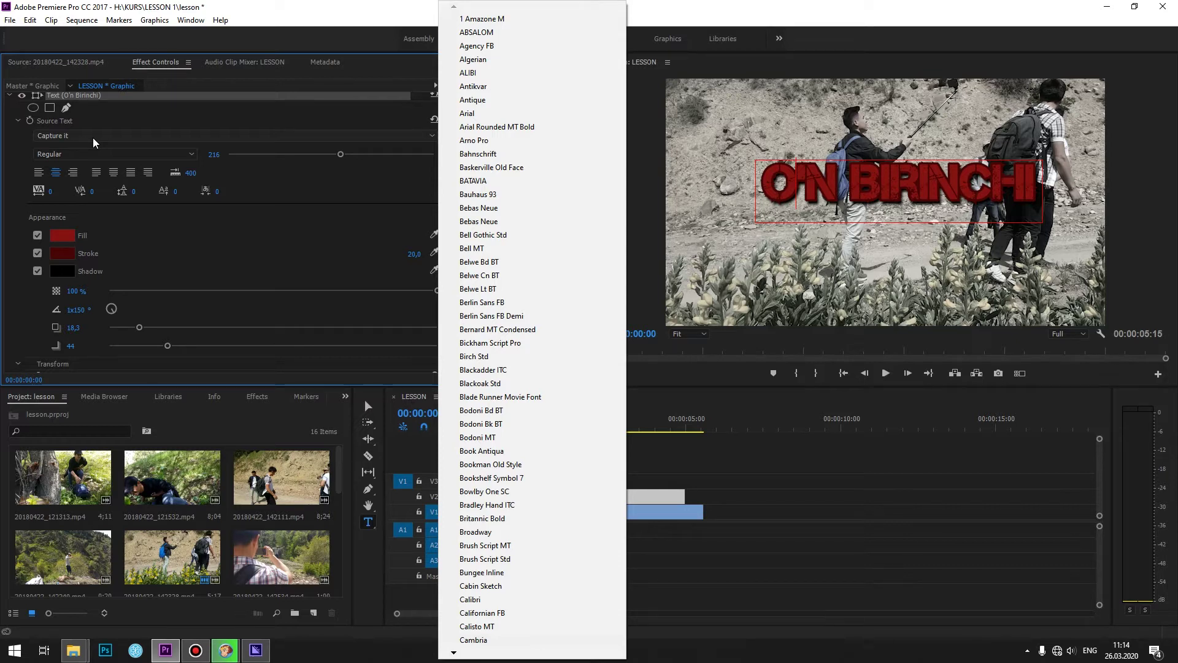
Scrub the text Transform Position values to move the title within the frame
{"action": "key", "text": "Escape"}
{"action": "scroll", "coordinate": [560, 245], "scroll_direction": "up", "scroll_amount": 3}
{"action": "scroll", "coordinate": [559, 244], "scroll_direction": "up", "scroll_amount": 2}
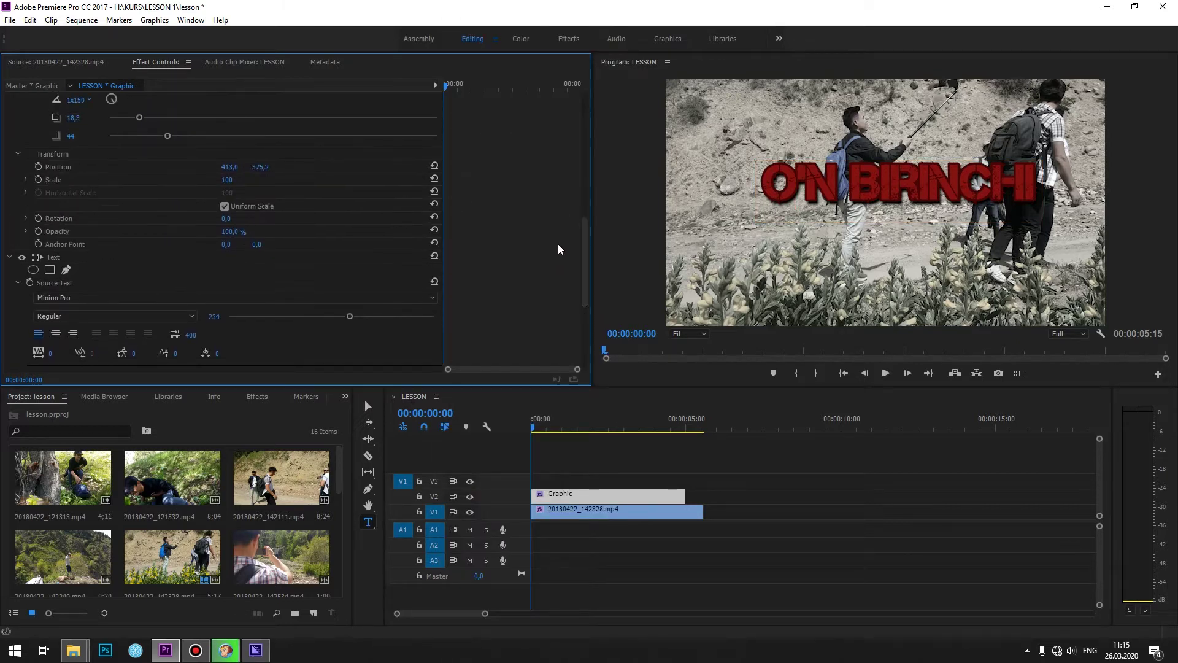
{"action": "left_click_drag", "start_coordinate": [260, 167], "coordinate": [184, 170]}
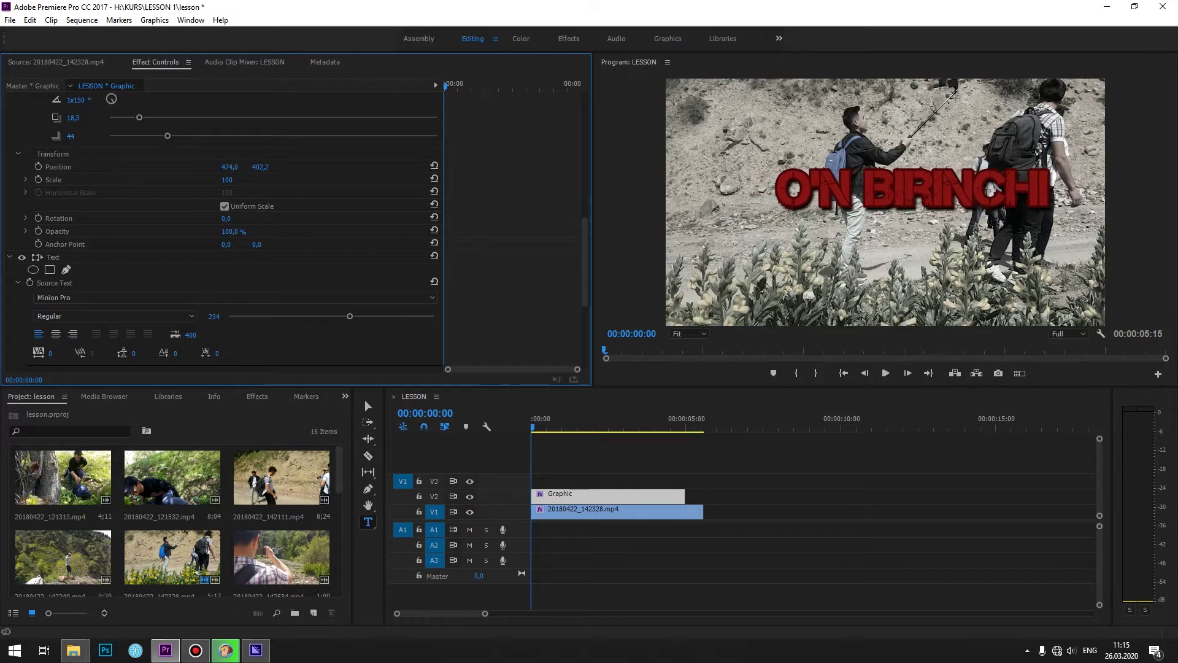
{"action": "left_click_drag", "start_coordinate": [184, 171], "coordinate": [280, 170]}
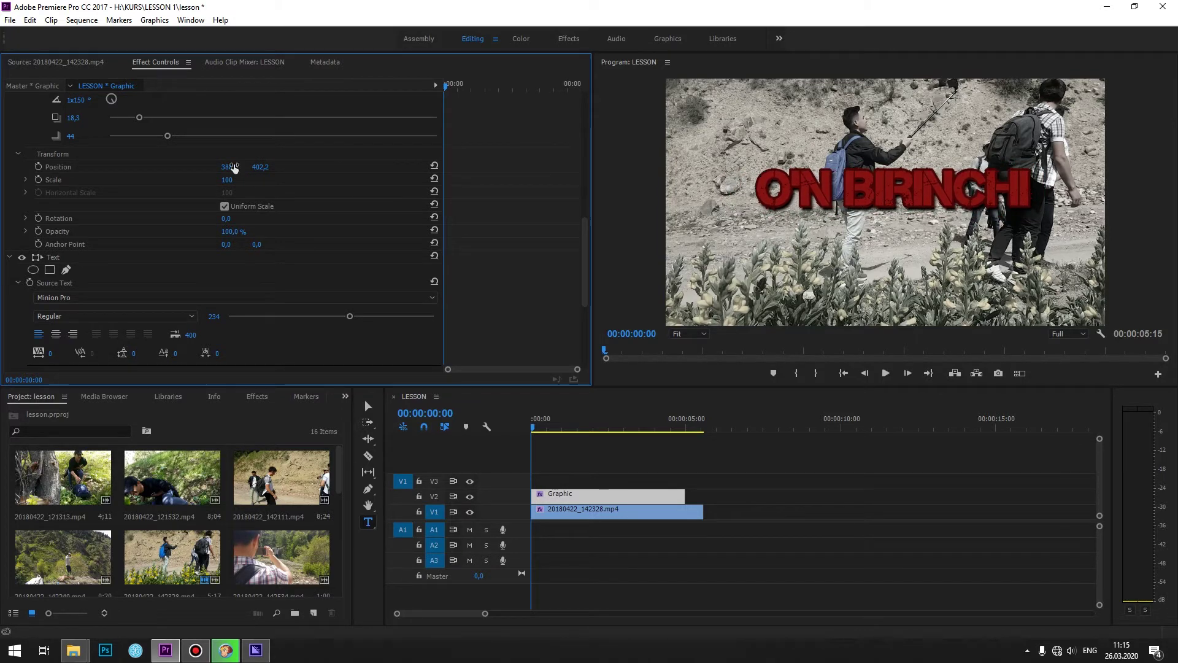
{"action": "left_click_drag", "start_coordinate": [587, 248], "coordinate": [587, 245]}
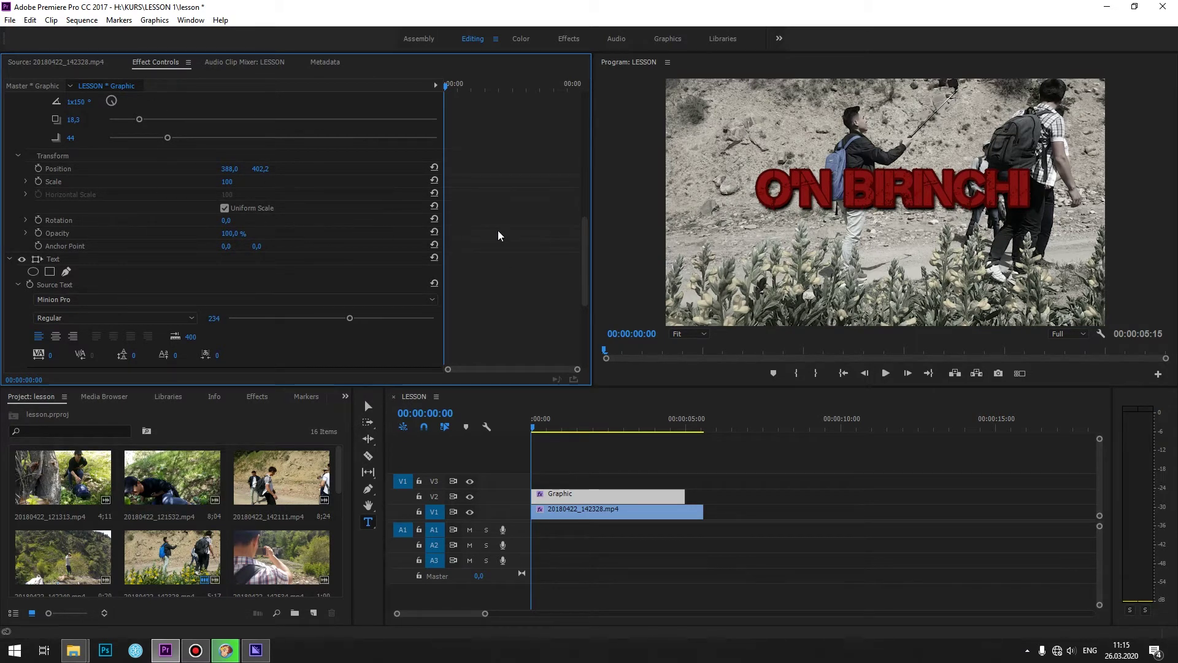
{"action": "left_click_drag", "start_coordinate": [584, 253], "coordinate": [590, 98]}
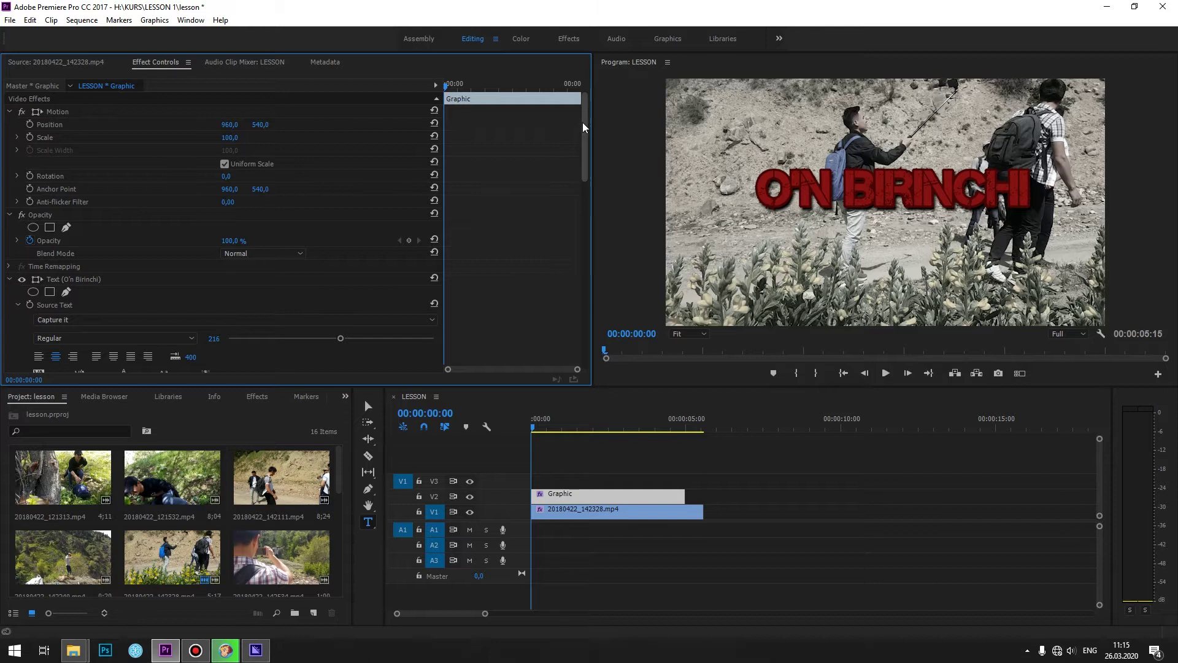
{"action": "left_click_drag", "start_coordinate": [583, 122], "coordinate": [609, 105]}
Reset the graphic's Motion position and nudge the title until centred over the hikers
{"action": "left_click", "coordinate": [61, 112]}
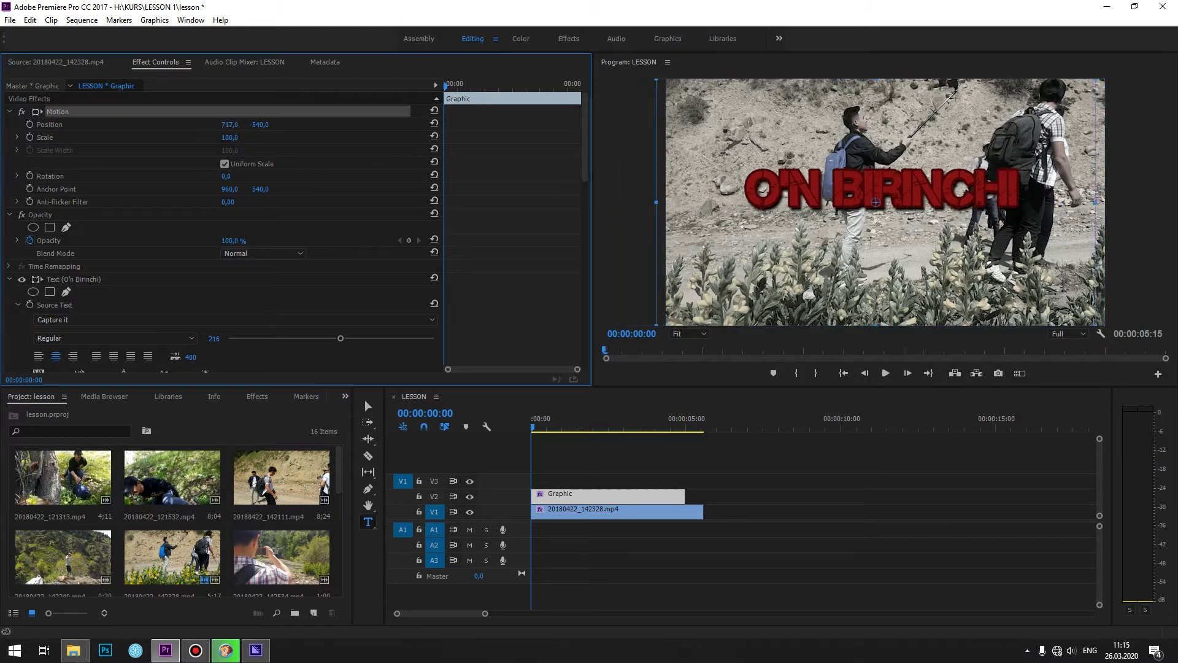
{"action": "left_click_drag", "start_coordinate": [229, 125], "coordinate": [80, 124]}
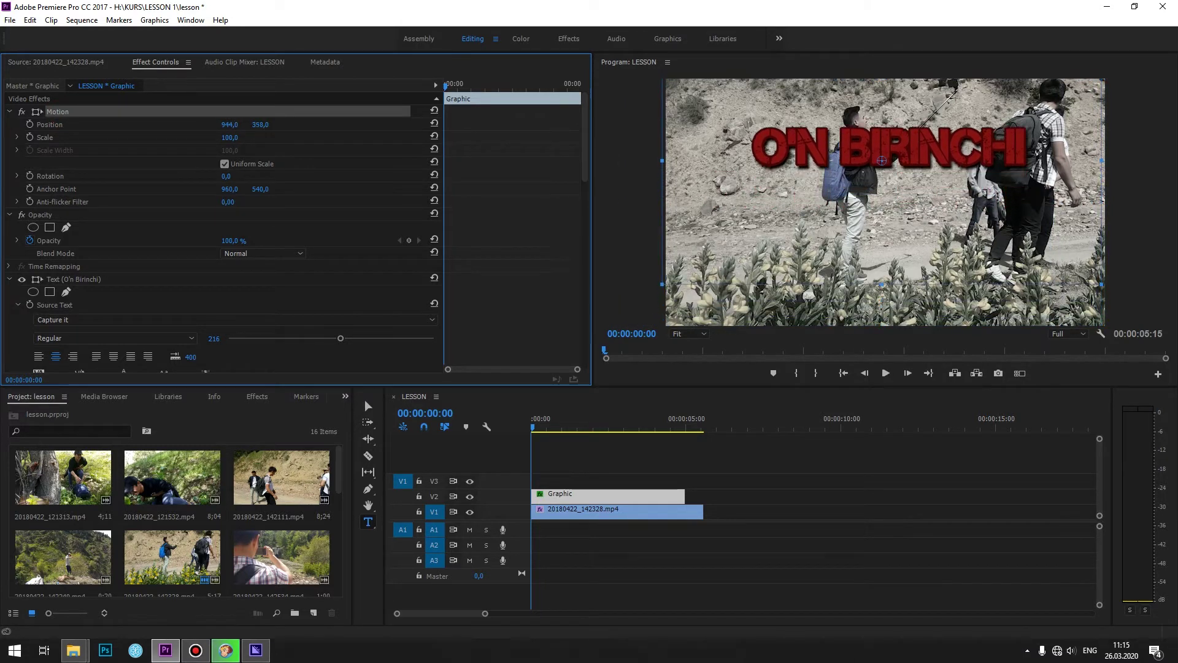
{"action": "left_click", "coordinate": [433, 124]}
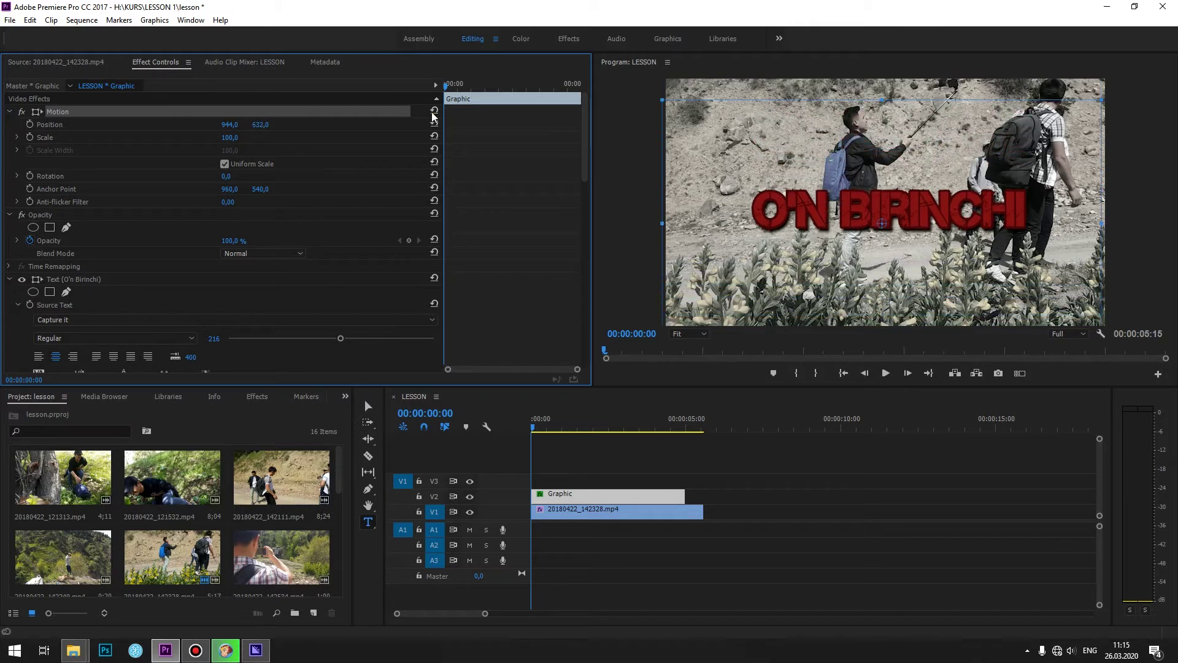
{"action": "mouse_move", "coordinate": [583, 121]}
{"action": "left_mouse_down"}
{"action": "mouse_move", "coordinate": [582, 225]}
{"action": "mouse_move", "coordinate": [301, 249]}
{"action": "left_mouse_up"}
{"action": "left_click_drag", "start_coordinate": [229, 181], "coordinate": [373, 181]}
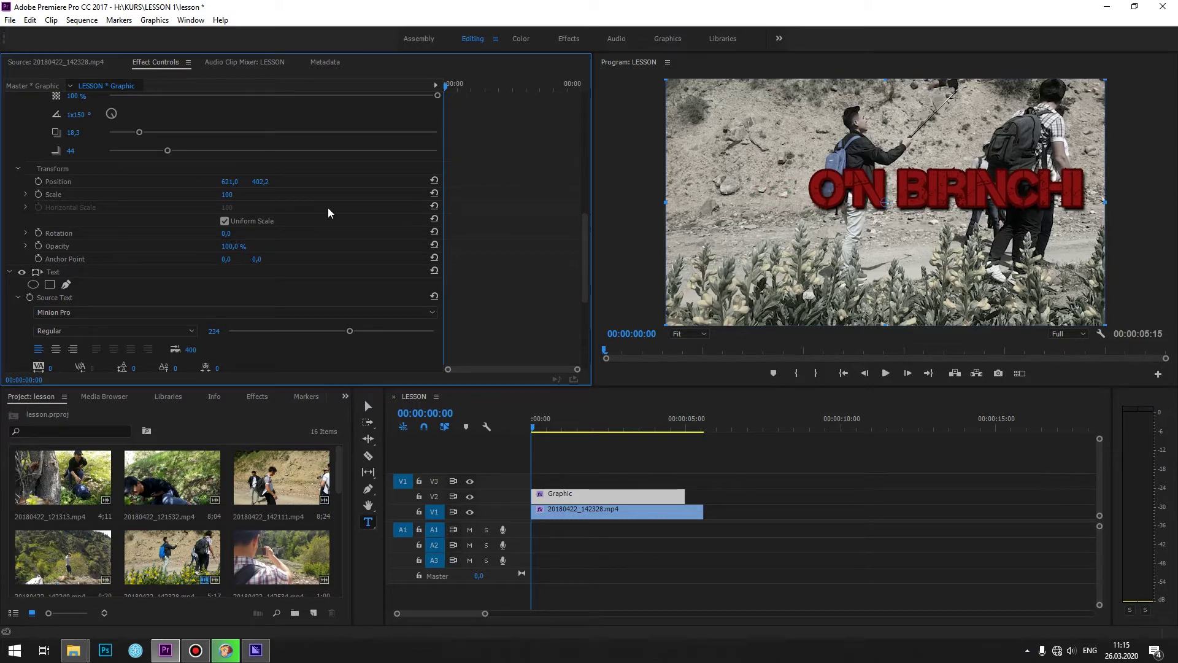
{"action": "left_click_drag", "start_coordinate": [230, 181], "coordinate": [123, 181]}
{"action": "left_click_drag", "start_coordinate": [229, 182], "coordinate": [180, 181]}
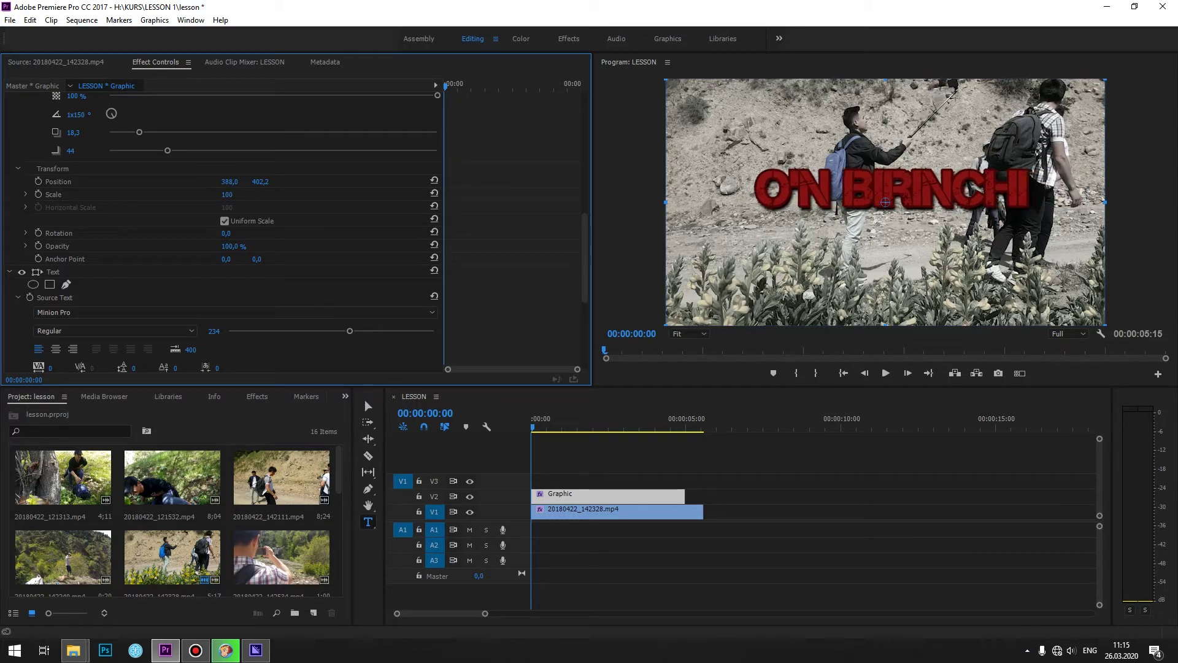
{"action": "left_click_drag", "start_coordinate": [260, 182], "coordinate": [258, 182]}
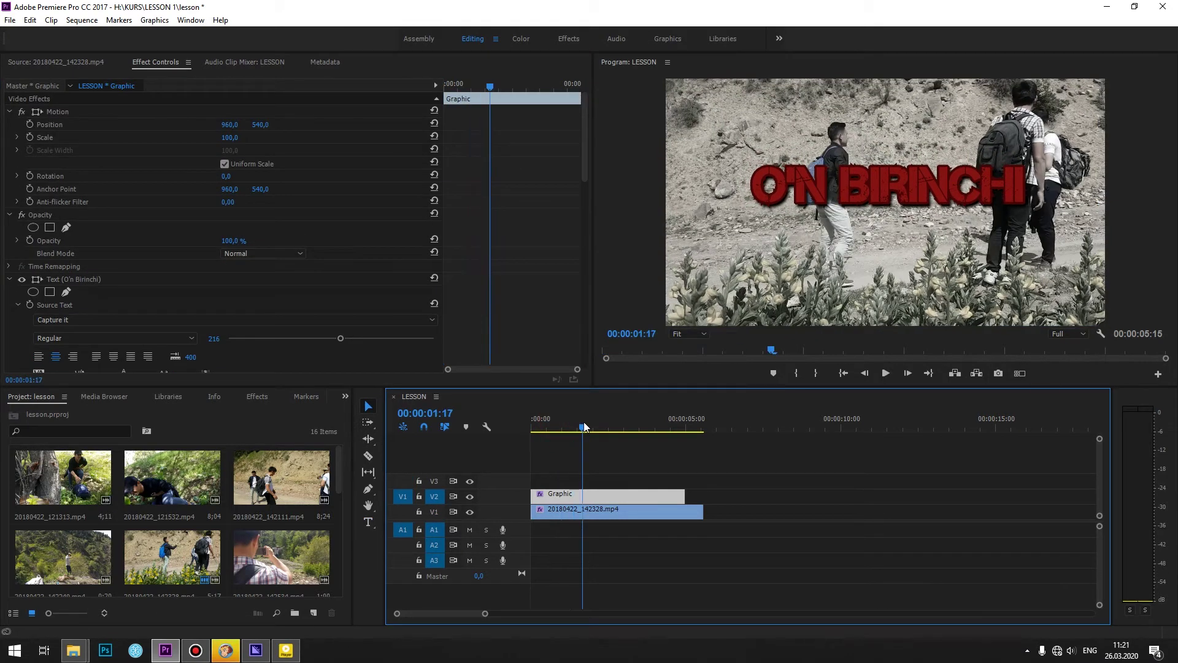
Keyframe the title's opacity from 0% at the start to 100% at about 02:09
{"action": "left_click_drag", "start_coordinate": [584, 426], "coordinate": [532, 427]}
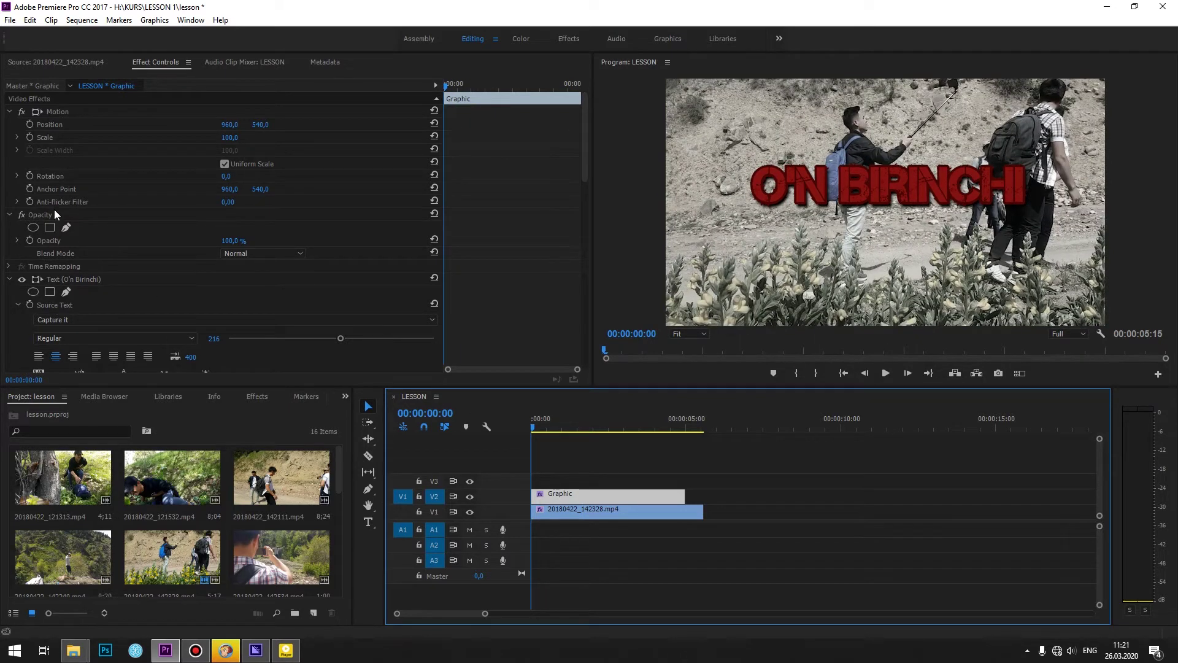
{"action": "left_click", "coordinate": [60, 244]}
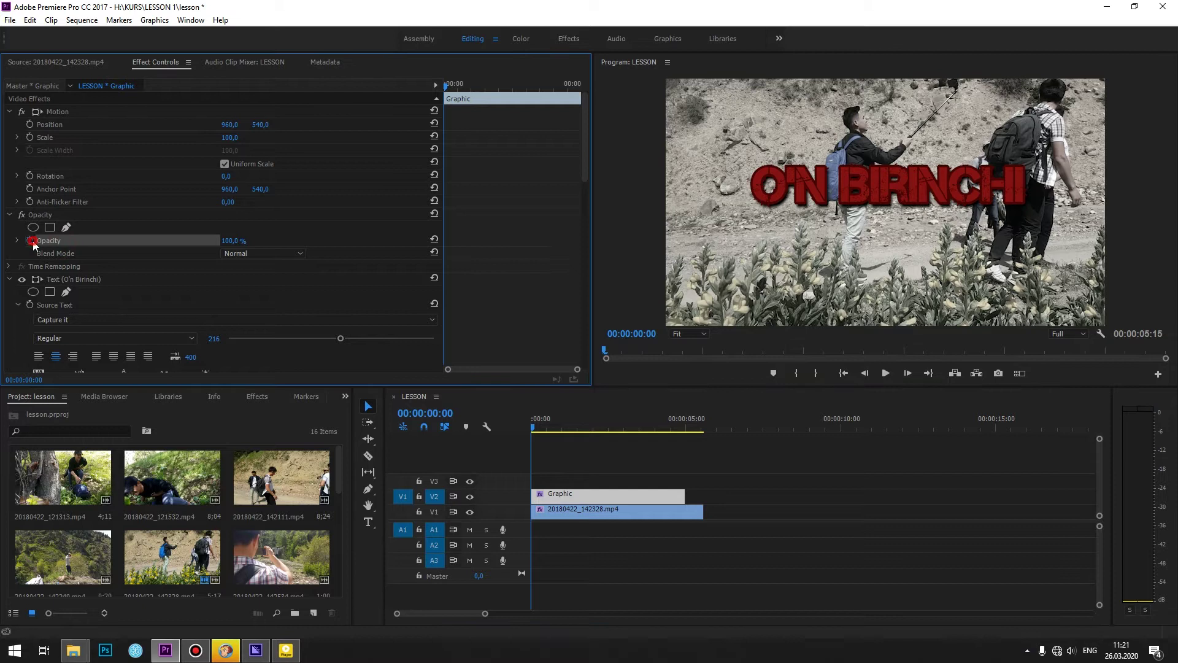
{"action": "left_click", "coordinate": [233, 239]}
{"action": "type", "text": "0"}
{"action": "key", "text": "Return"}
{"action": "left_click_drag", "start_coordinate": [561, 423], "coordinate": [605, 419]}
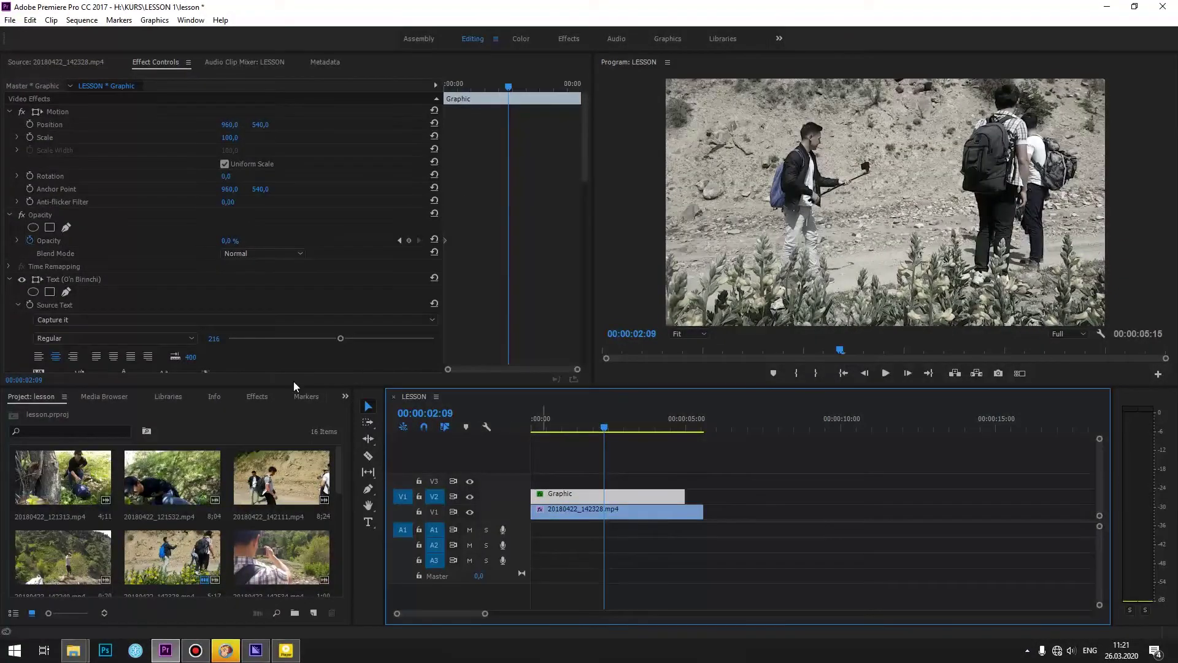
{"action": "left_click", "coordinate": [225, 242]}
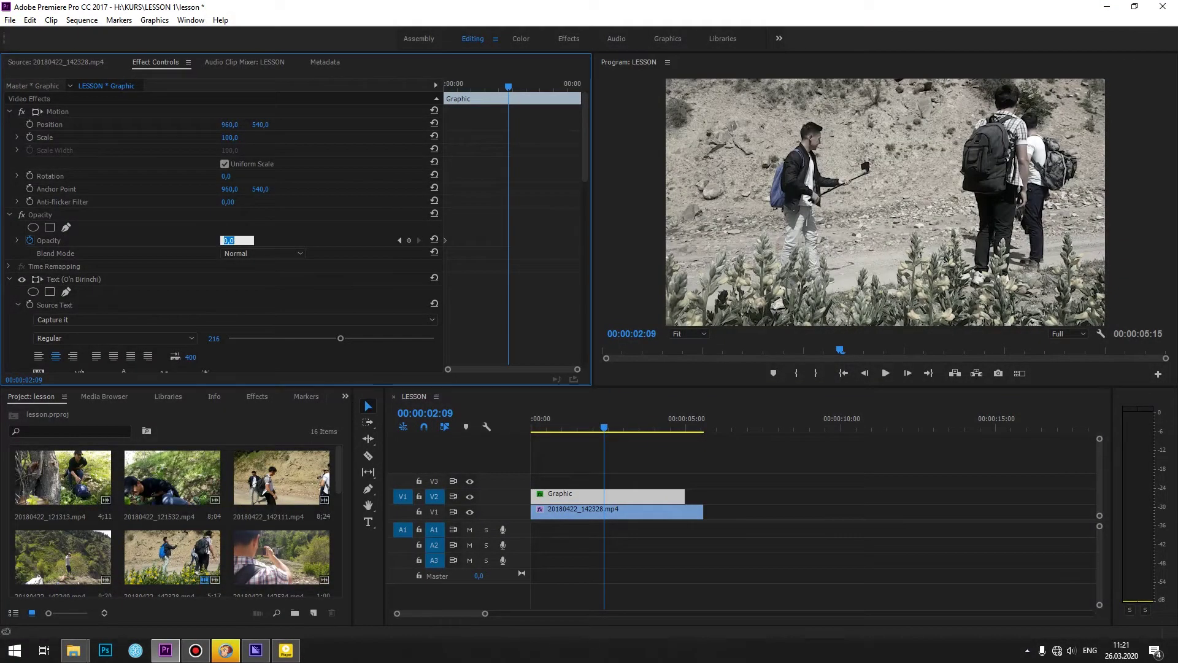
{"action": "type", "text": "100"}
{"action": "key", "text": "Return"}
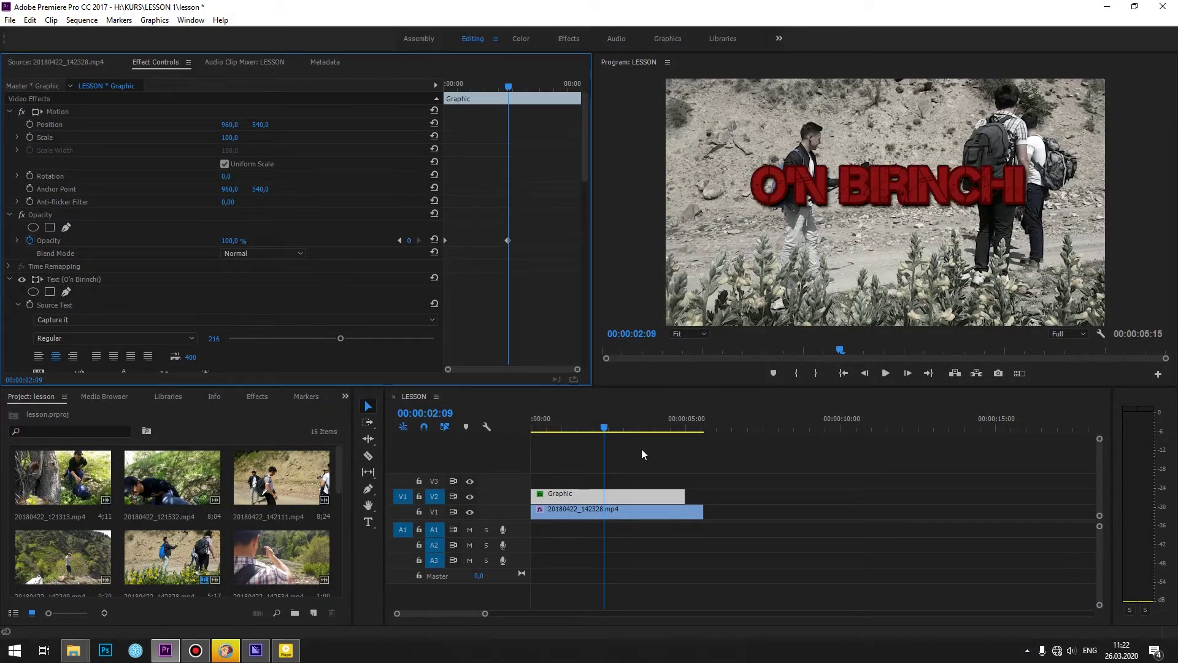
Extend the title to the video's end, keyframe 100% at 04:08 and 0% at 05:12, and preview
{"action": "left_click_drag", "start_coordinate": [680, 493], "coordinate": [703, 494]}
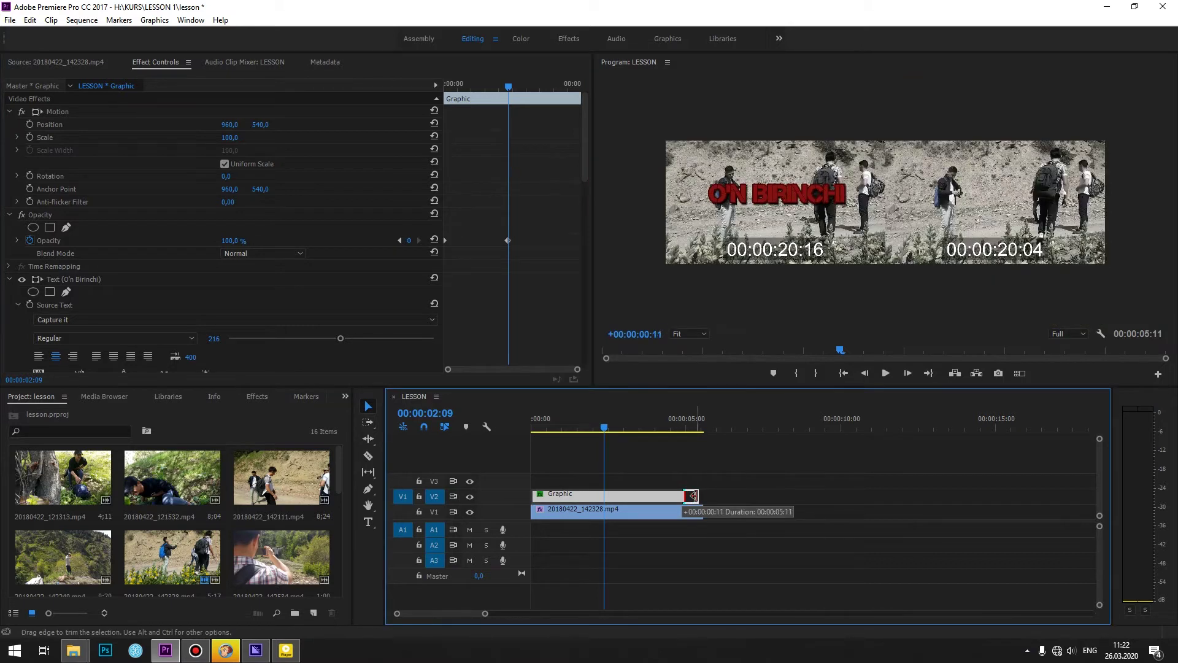
{"action": "left_click_drag", "start_coordinate": [643, 429], "coordinate": [665, 432]}
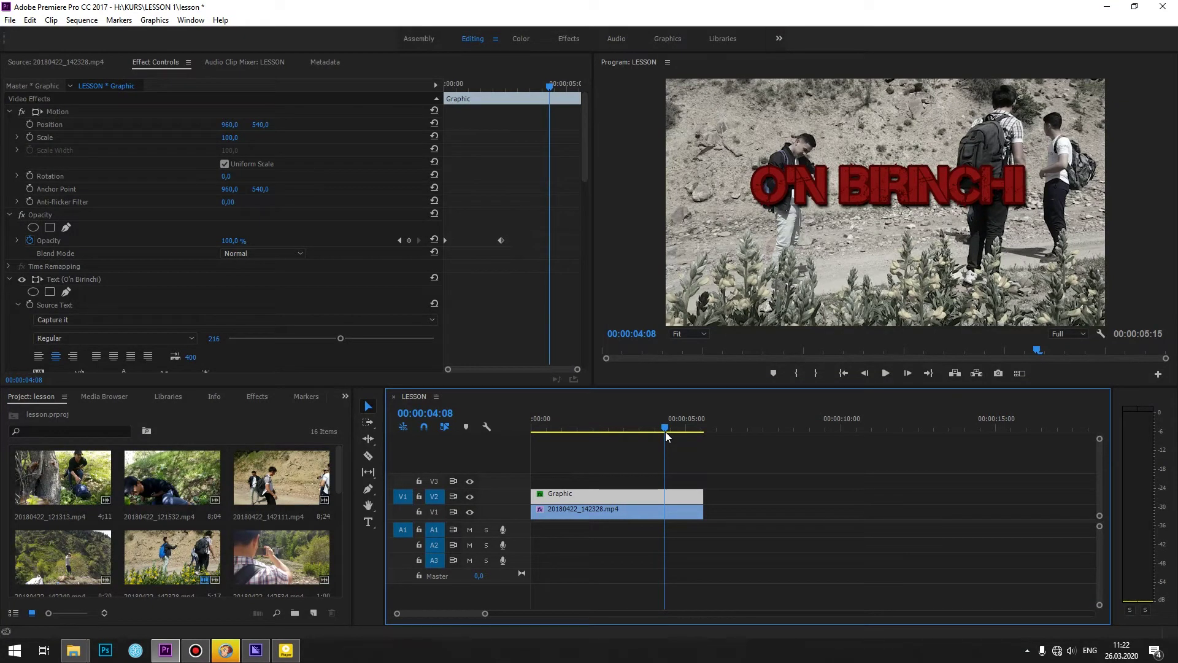
{"action": "left_click", "coordinate": [409, 240]}
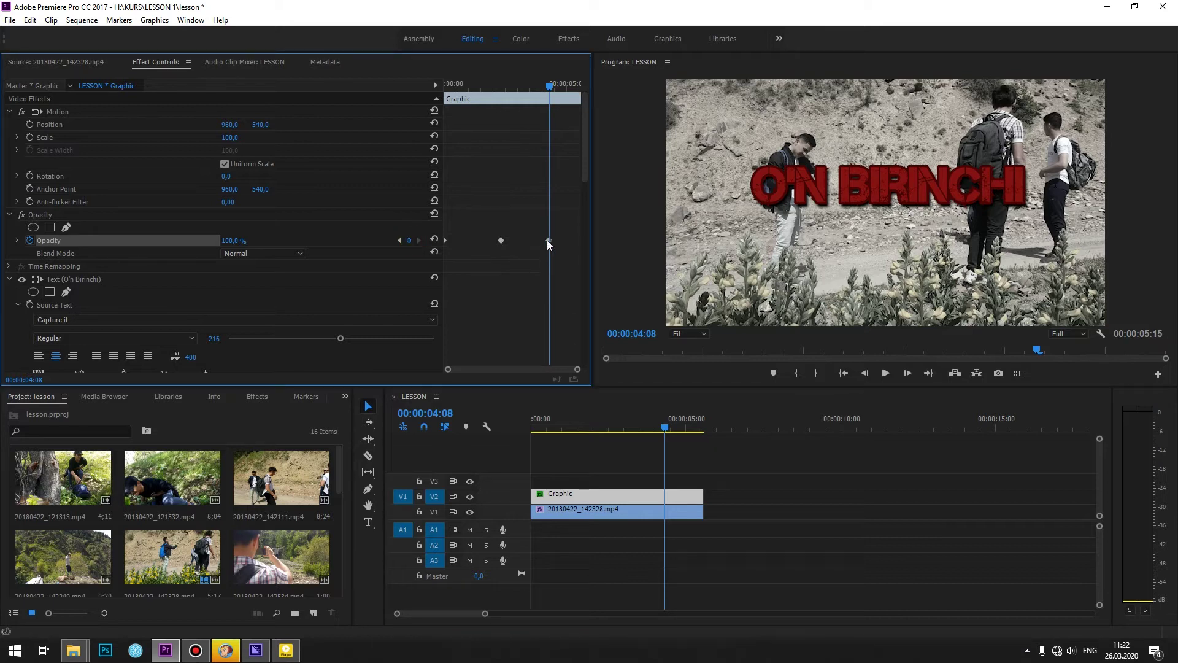
{"action": "left_click_drag", "start_coordinate": [665, 426], "coordinate": [704, 427]}
{"action": "left_click", "coordinate": [237, 239]}
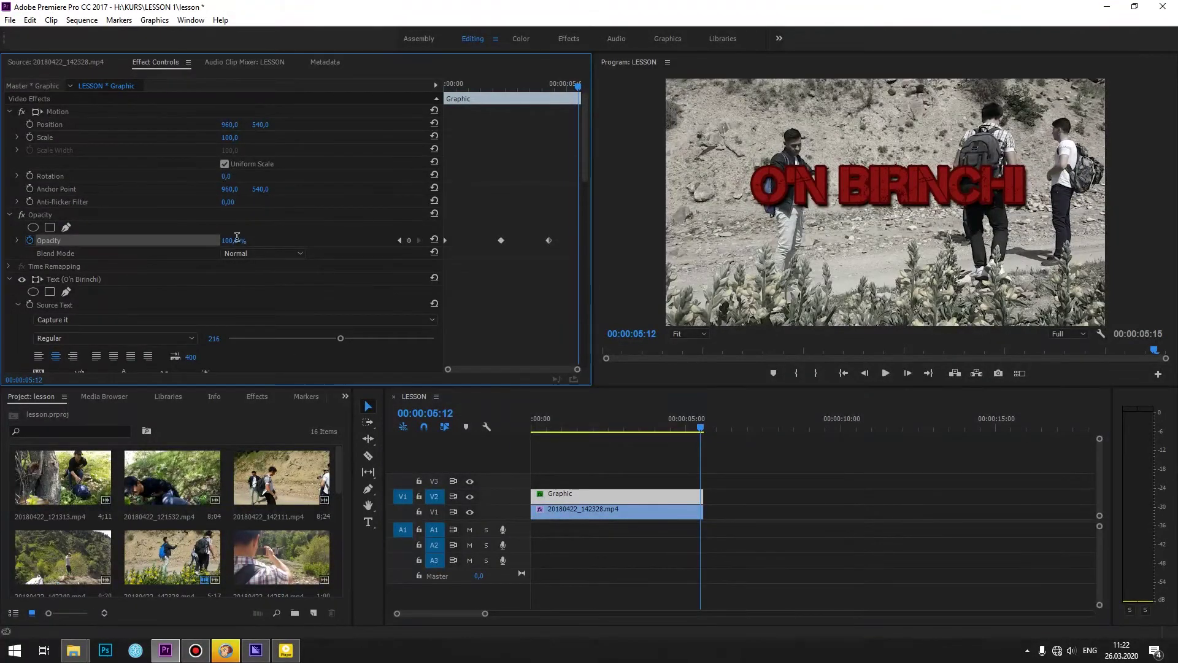
{"action": "type", "text": "0"}
{"action": "left_click", "coordinate": [287, 237]}
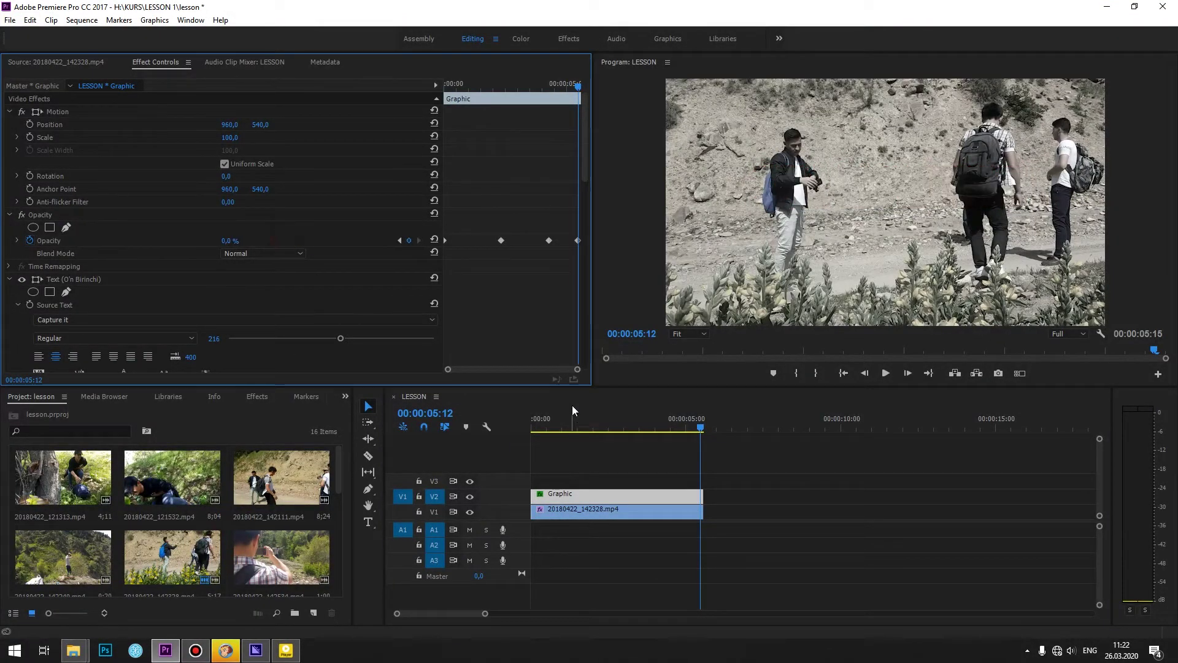
{"action": "key", "text": "Home"}
{"action": "key", "text": "space"}
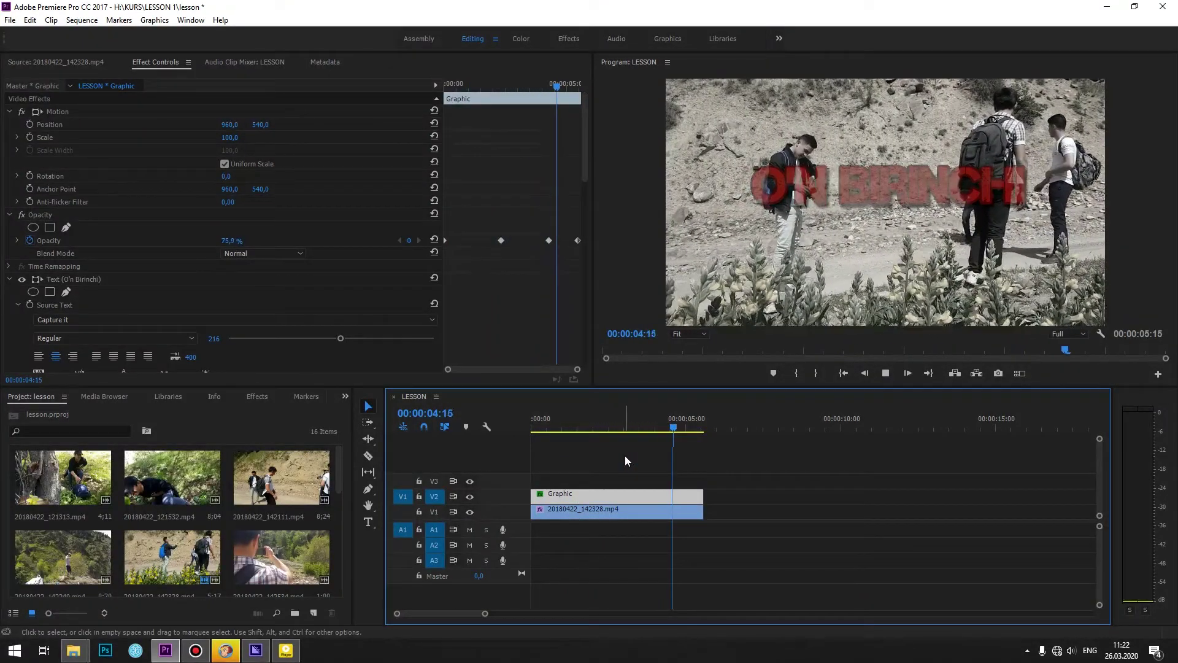
Delete the unwanted opacity keyframe at 04:06
{"action": "left_click", "coordinate": [663, 425]}
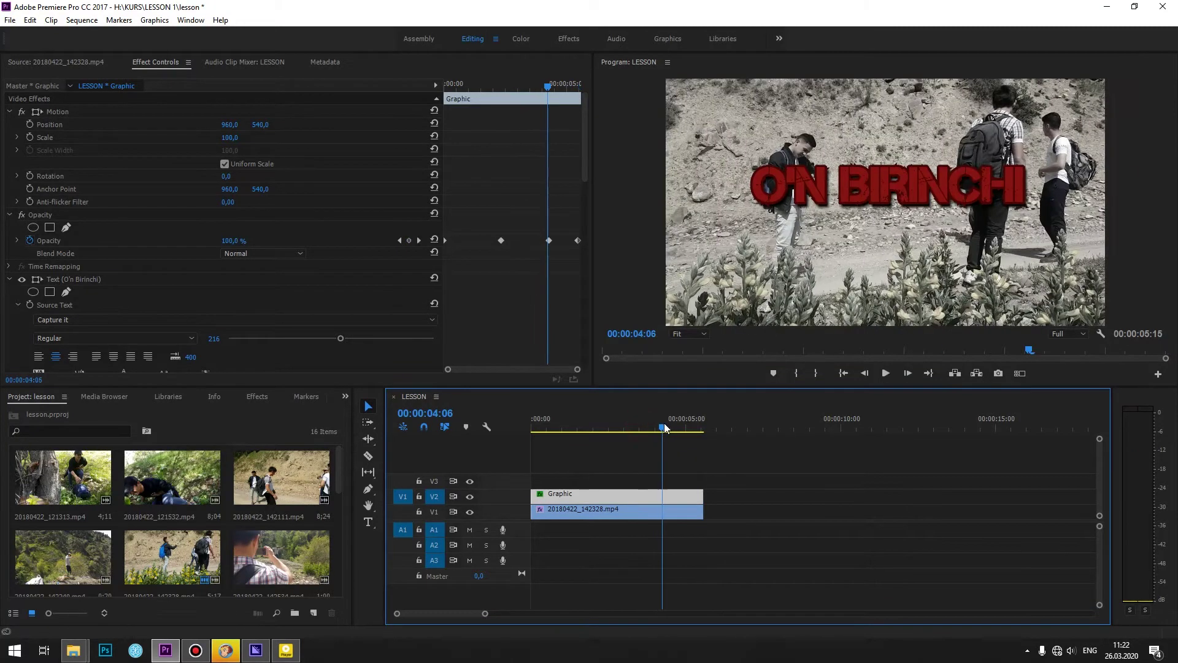
{"action": "left_click", "coordinate": [549, 241]}
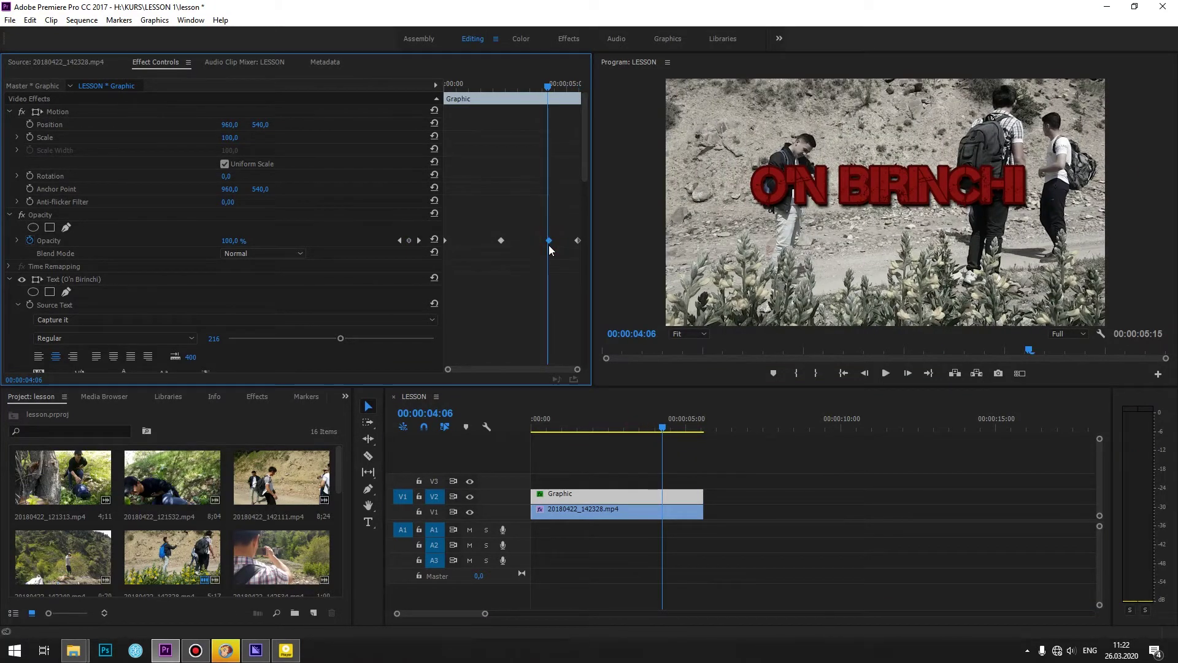
{"action": "key", "text": "Delete"}
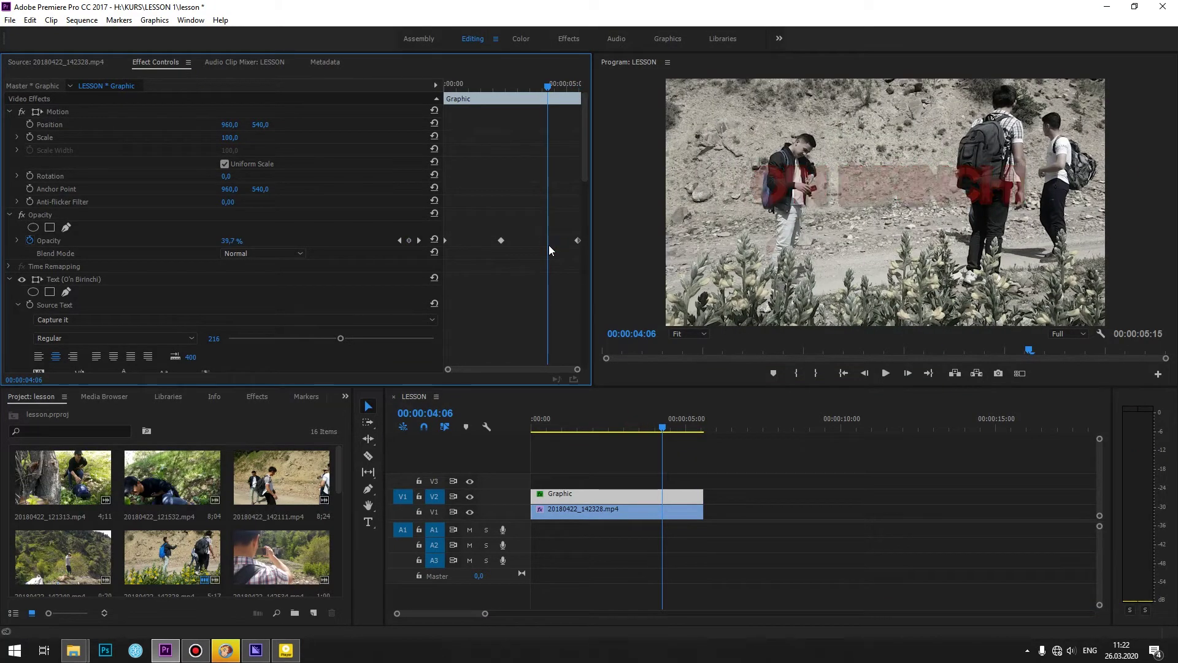
Play back and scrub the sequence to check the title's fade
{"action": "mouse_move", "coordinate": [591, 427]}
{"action": "left_mouse_down"}
{"action": "mouse_move", "coordinate": [565, 433]}
{"action": "mouse_move", "coordinate": [585, 431]}
{"action": "left_mouse_up"}
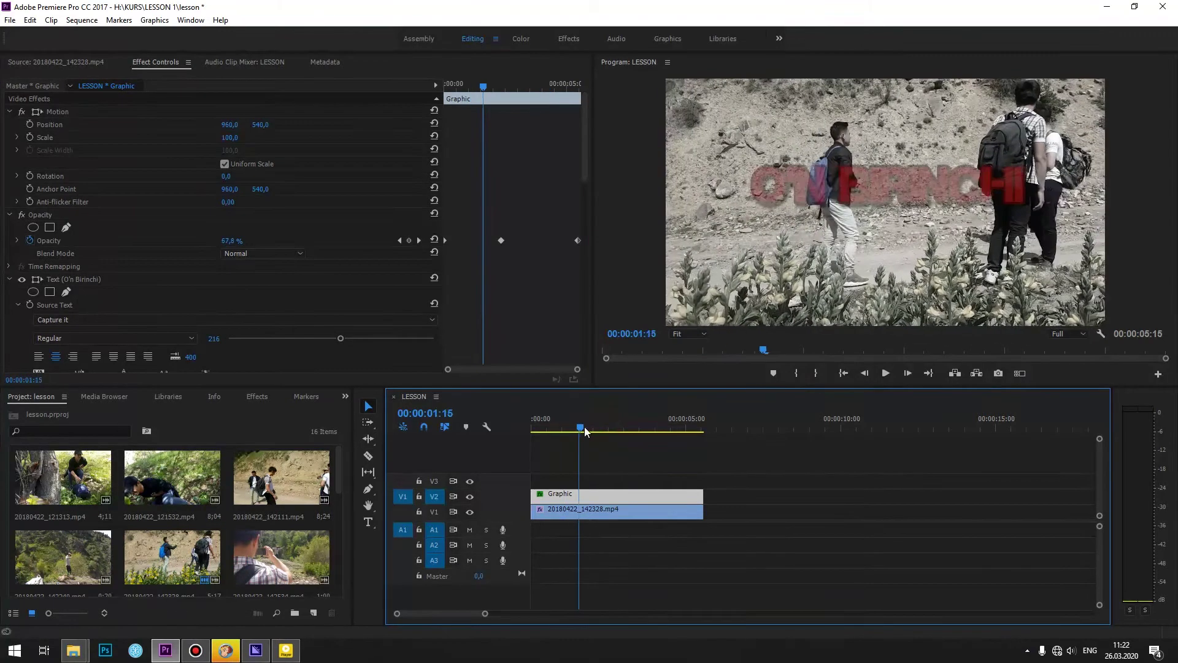
{"action": "key", "text": "space"}
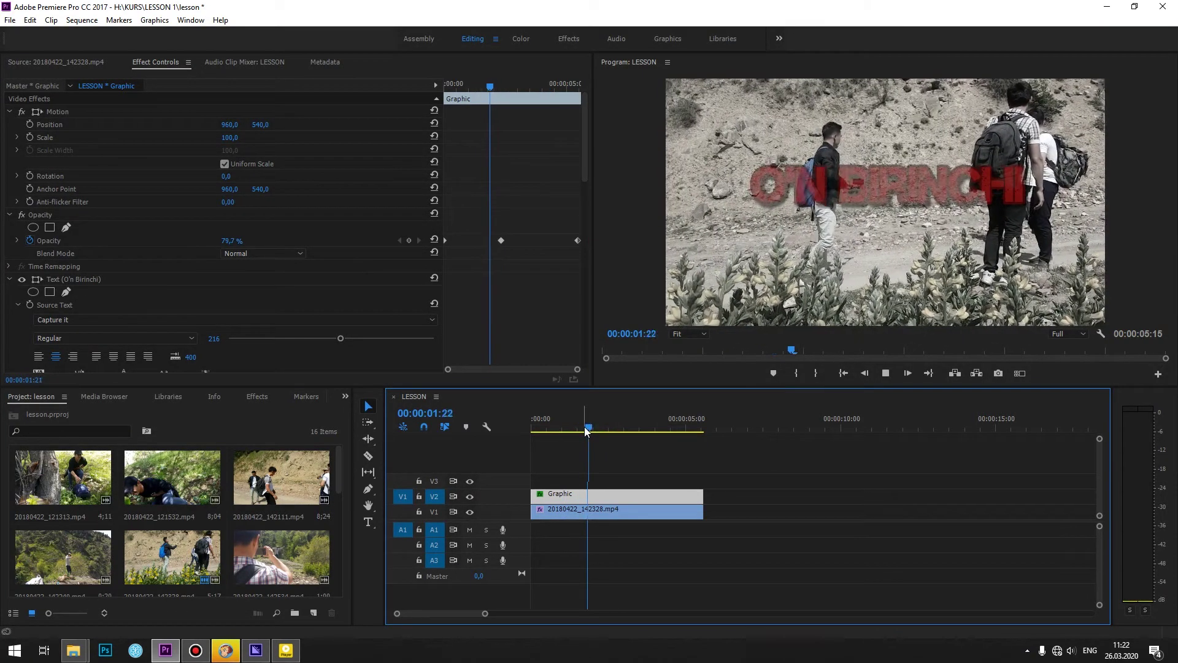
{"action": "key", "text": "space"}
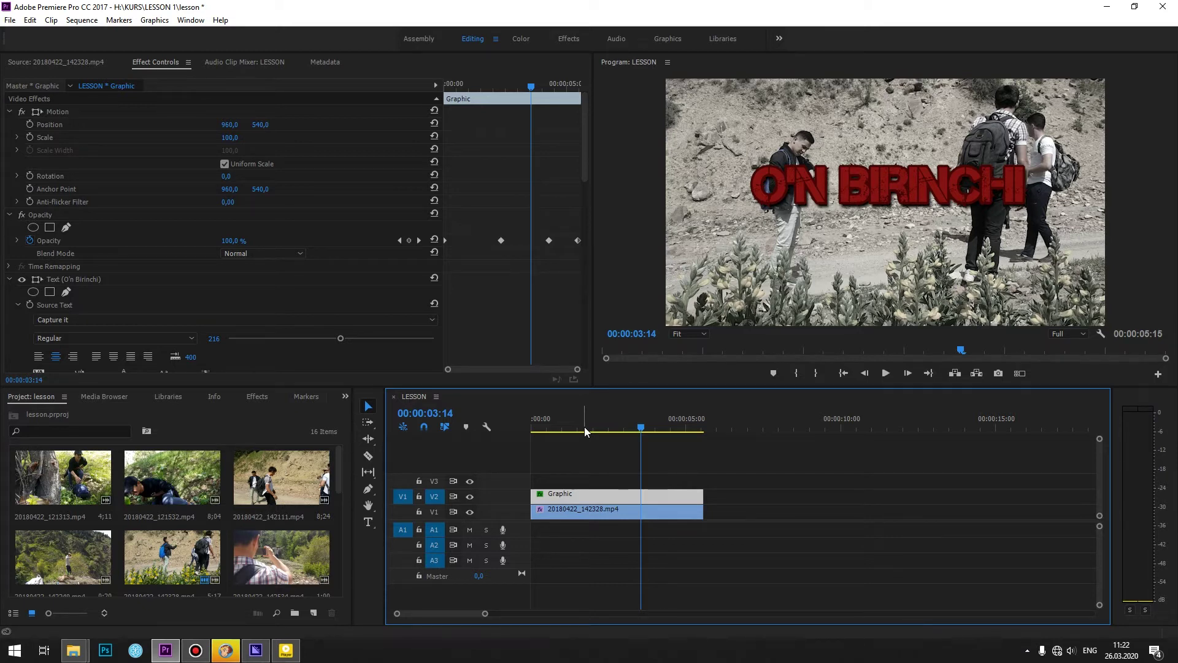
{"action": "mouse_move", "coordinate": [618, 429]}
{"action": "left_mouse_down"}
{"action": "mouse_move", "coordinate": [660, 431]}
{"action": "mouse_move", "coordinate": [527, 473]}
{"action": "left_mouse_up"}
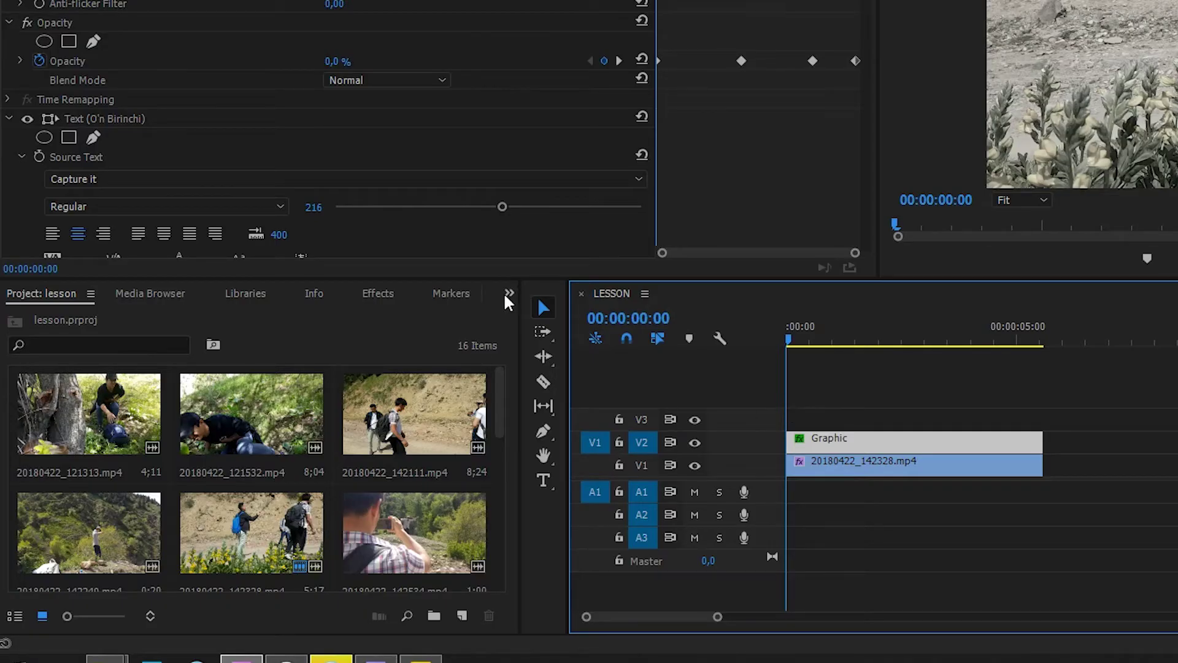
{"action": "left_click", "coordinate": [346, 395]}
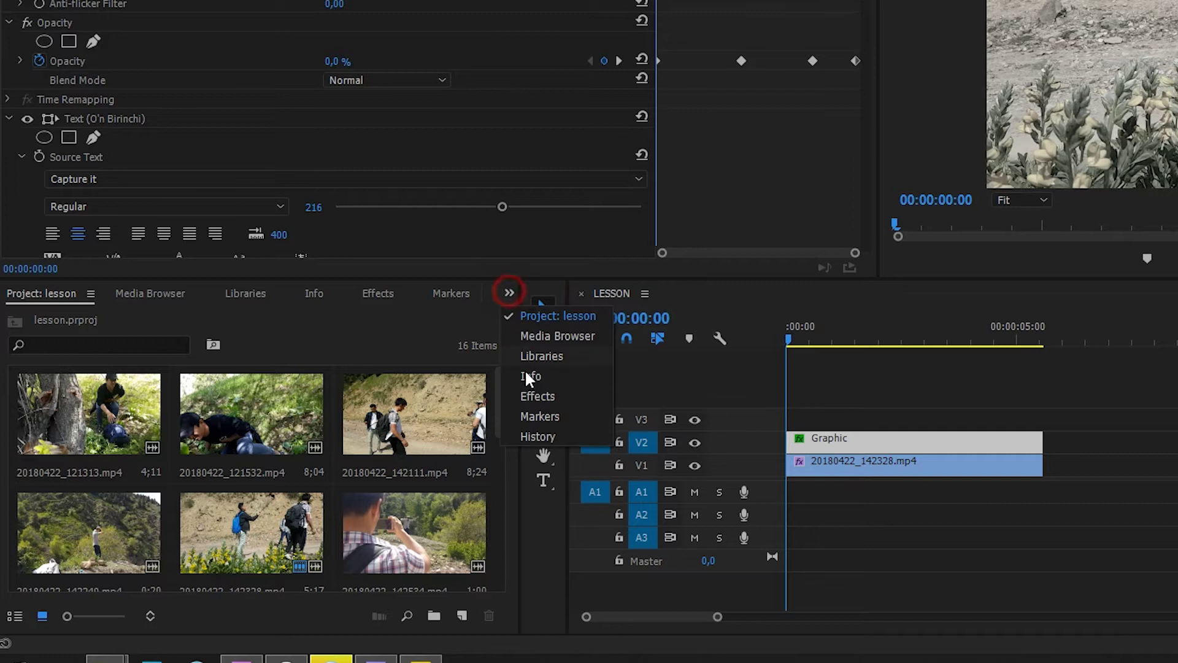
Search the Effects panel for 'gau' and apply Gaussian Blur to the Graphic title clip
{"action": "left_click", "coordinate": [527, 395]}
{"action": "left_click", "coordinate": [130, 316]}
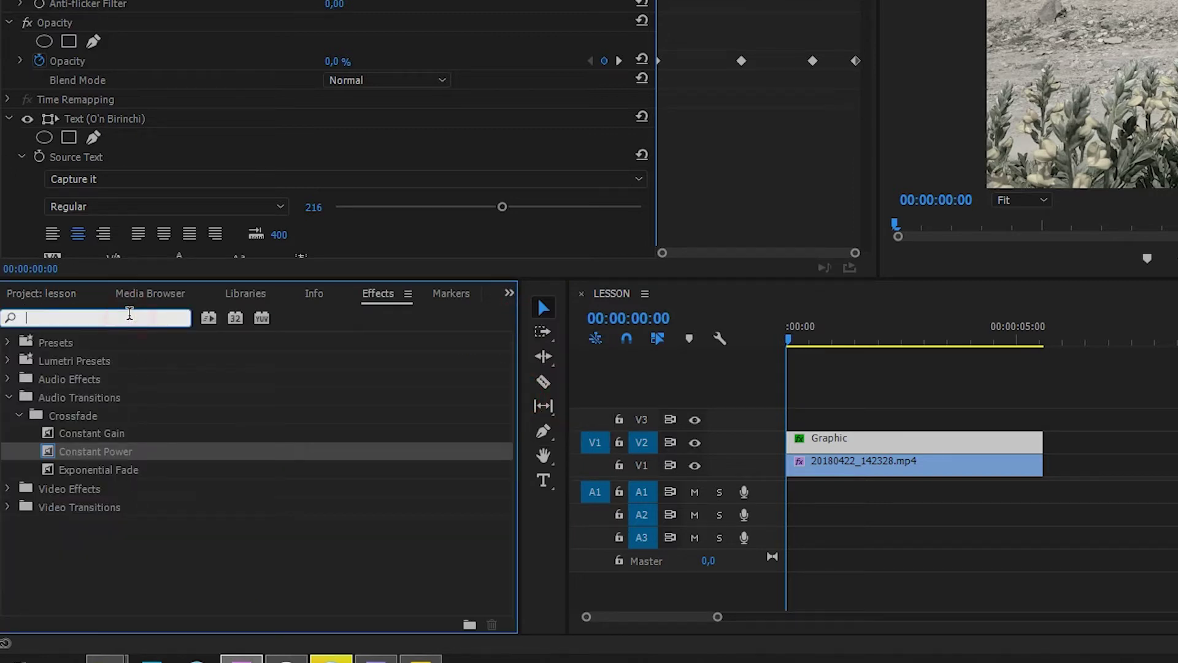
{"action": "type", "text": "gau"}
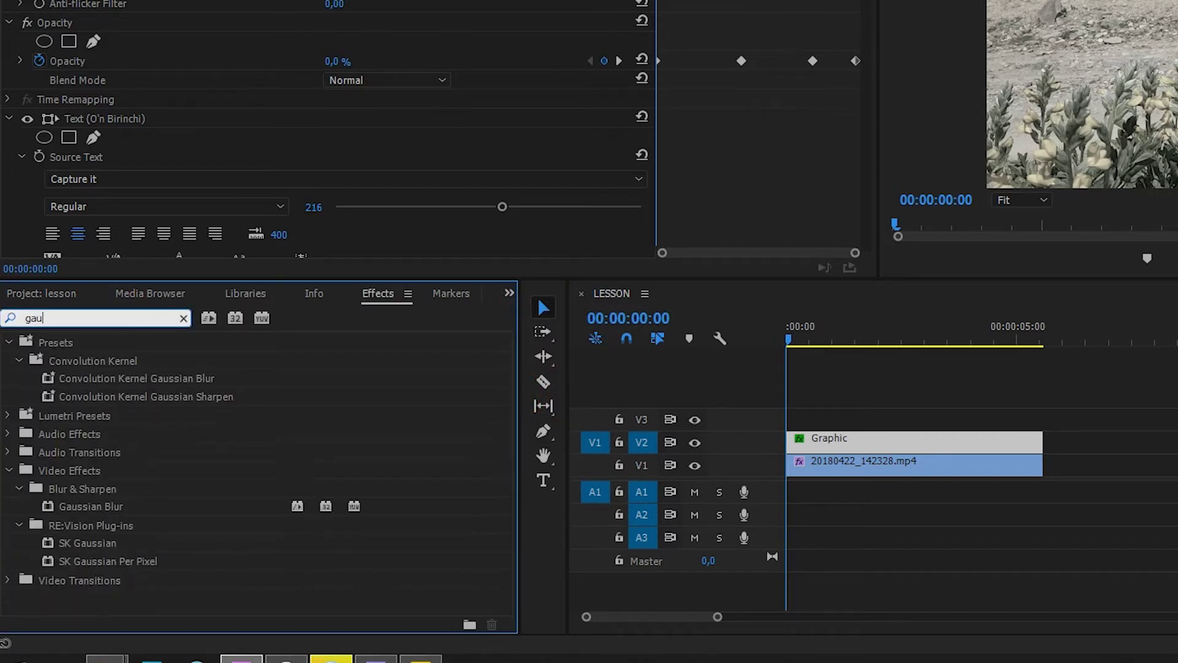
{"action": "left_click_drag", "start_coordinate": [90, 506], "coordinate": [881, 447]}
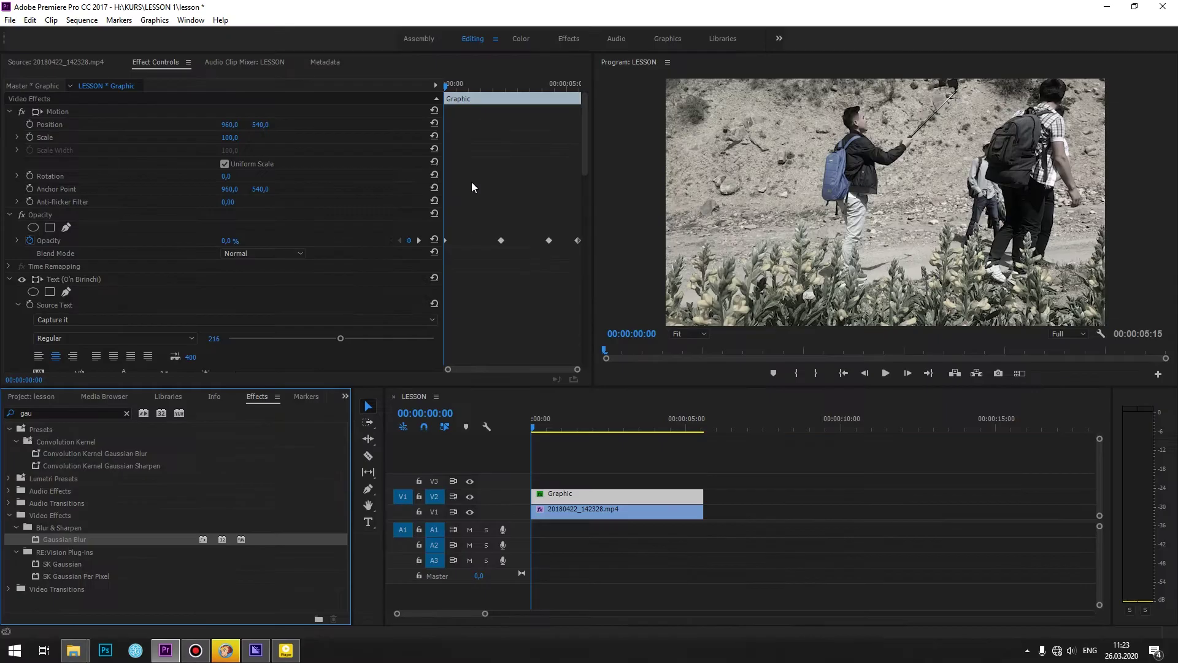
{"action": "scroll", "coordinate": [236, 289], "scroll_direction": "down", "scroll_amount": 5}
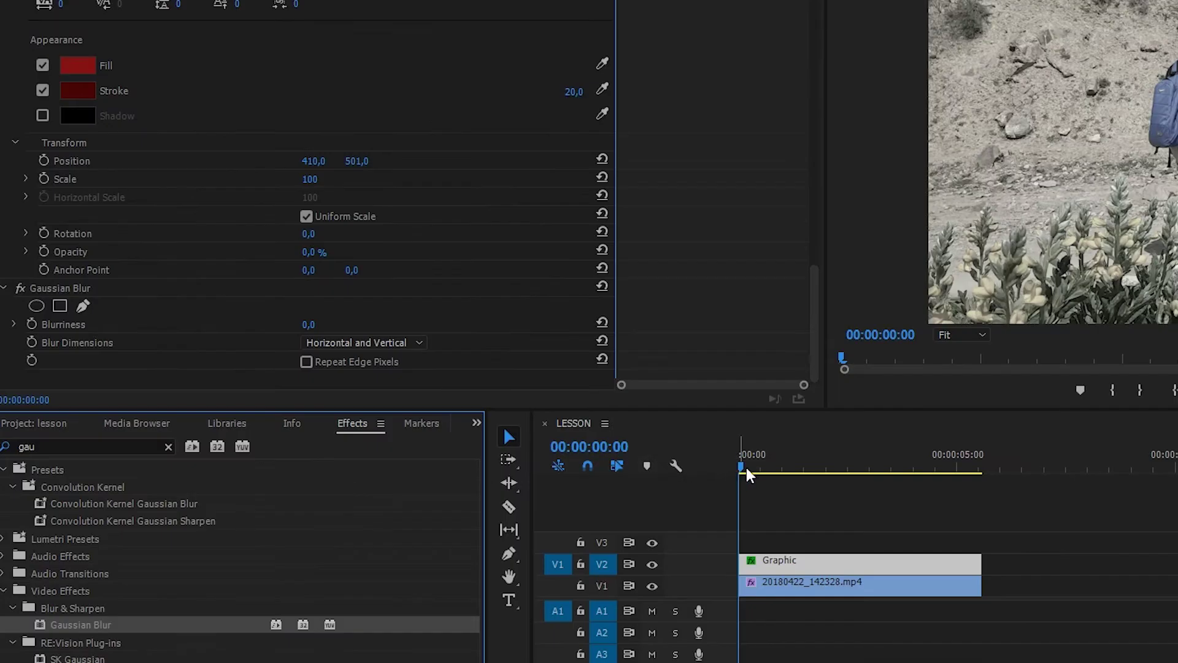
{"action": "left_click_drag", "start_coordinate": [746, 466], "coordinate": [727, 483]}
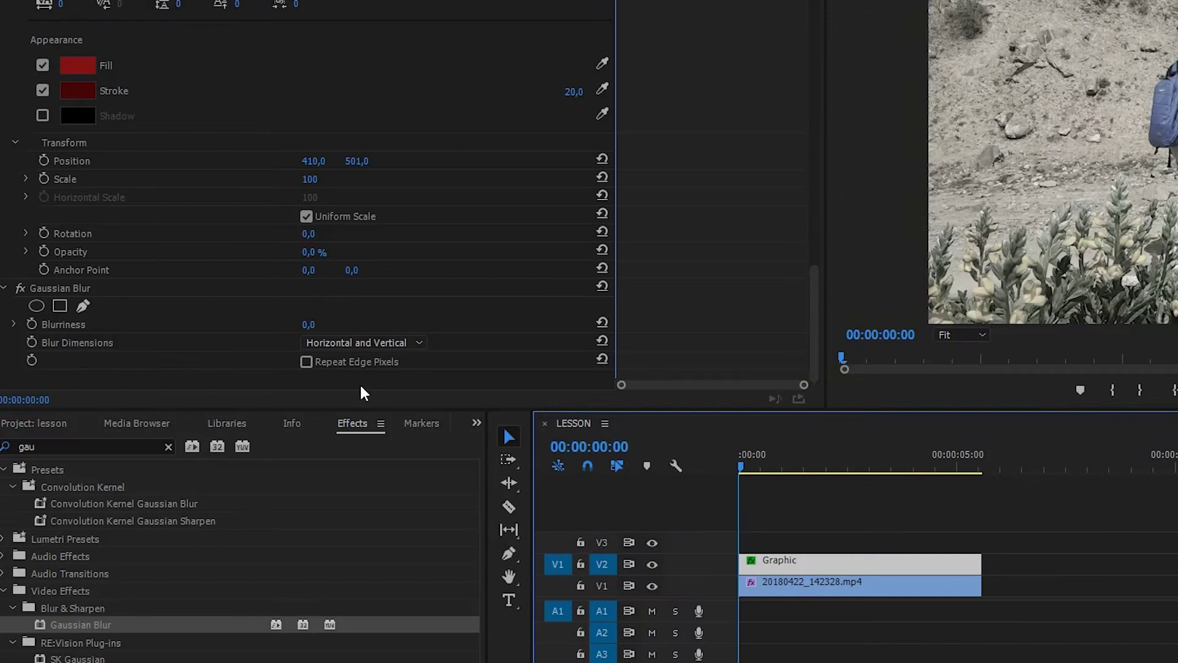
Keyframe Blurriness at 62 on the first frame and 0 at 02:00
{"action": "left_click", "coordinate": [32, 324]}
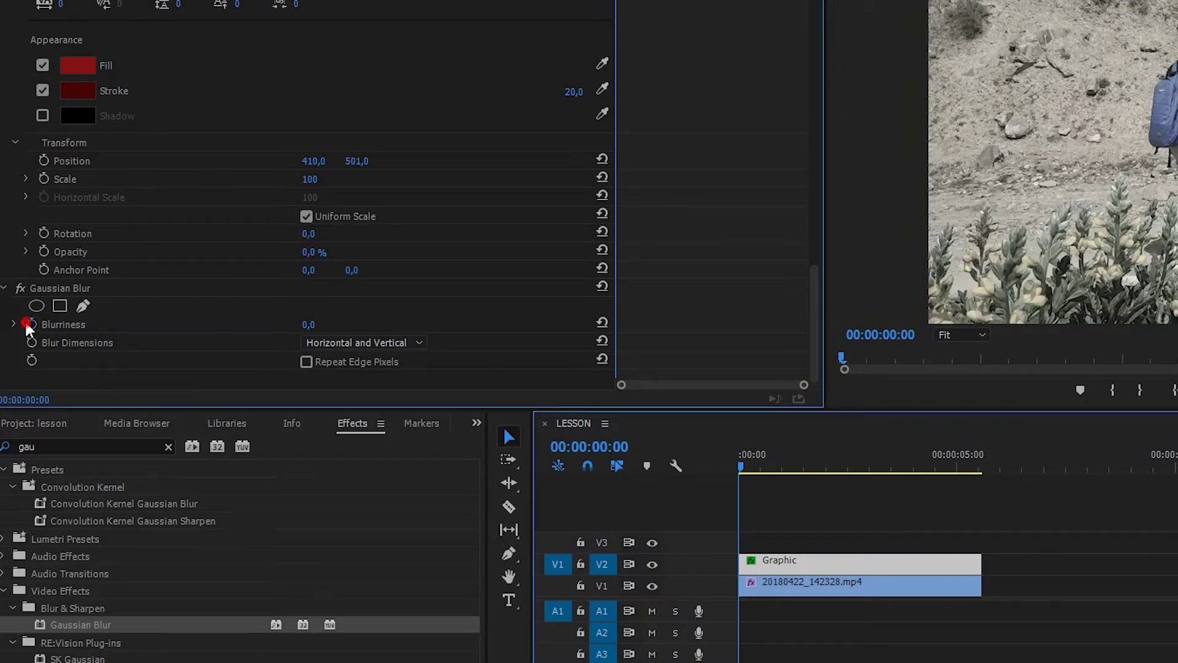
{"action": "left_click_drag", "start_coordinate": [307, 327], "coordinate": [323, 326]}
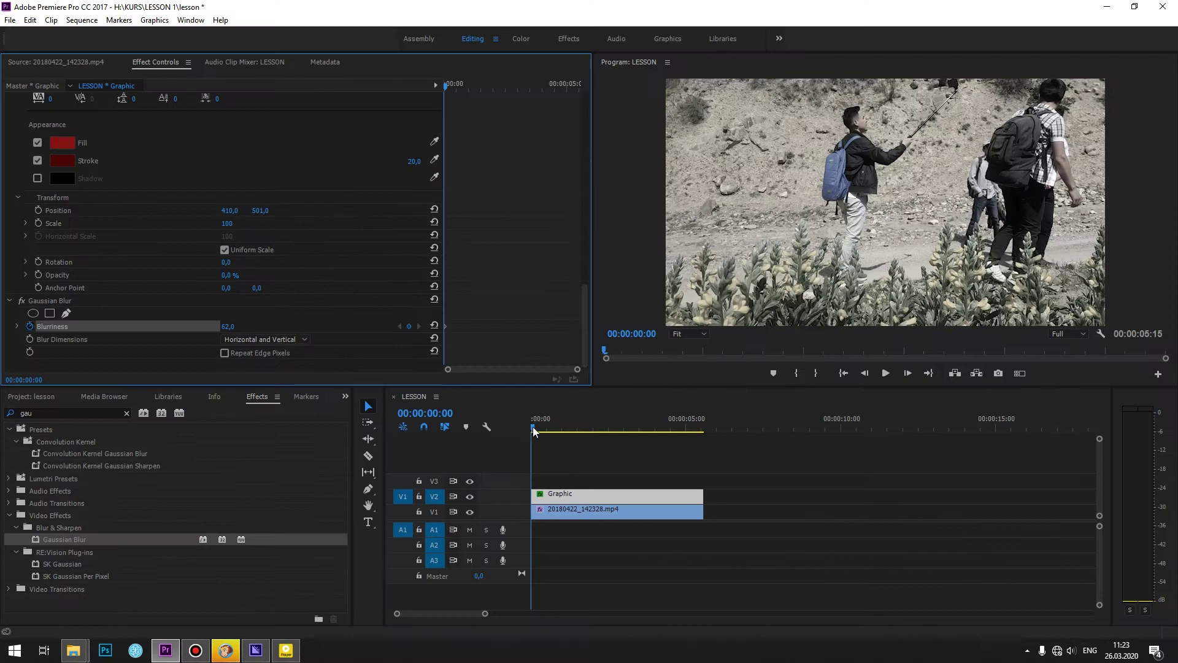
{"action": "left_click_drag", "start_coordinate": [534, 426], "coordinate": [594, 423]}
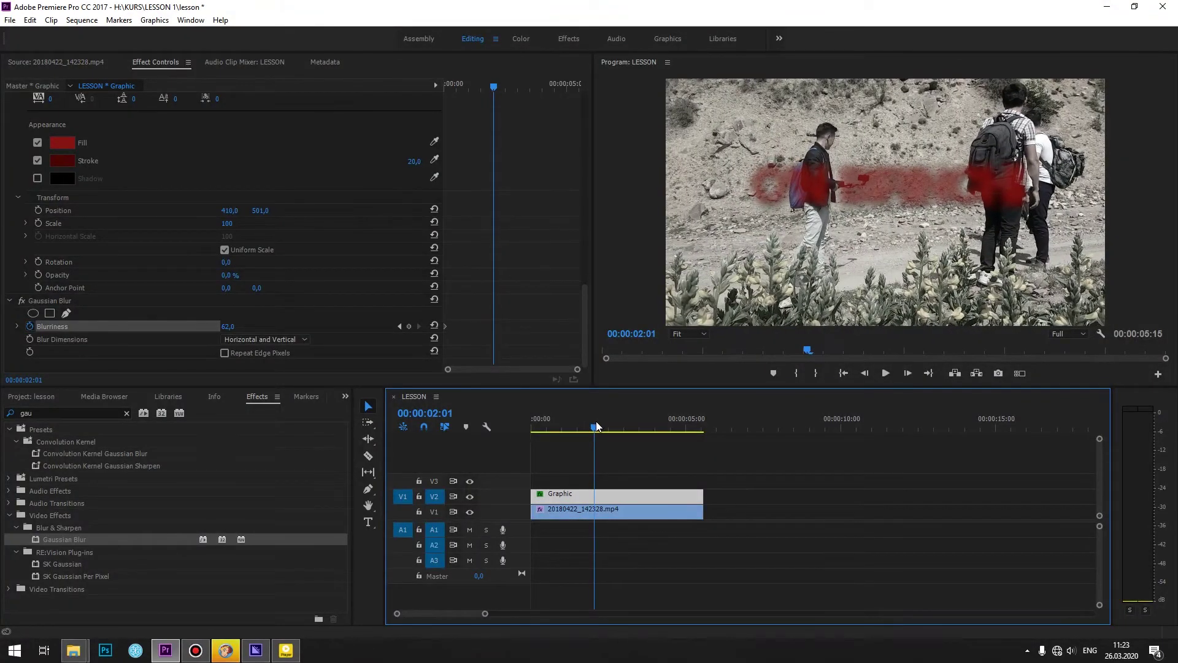
{"action": "left_click", "coordinate": [230, 326]}
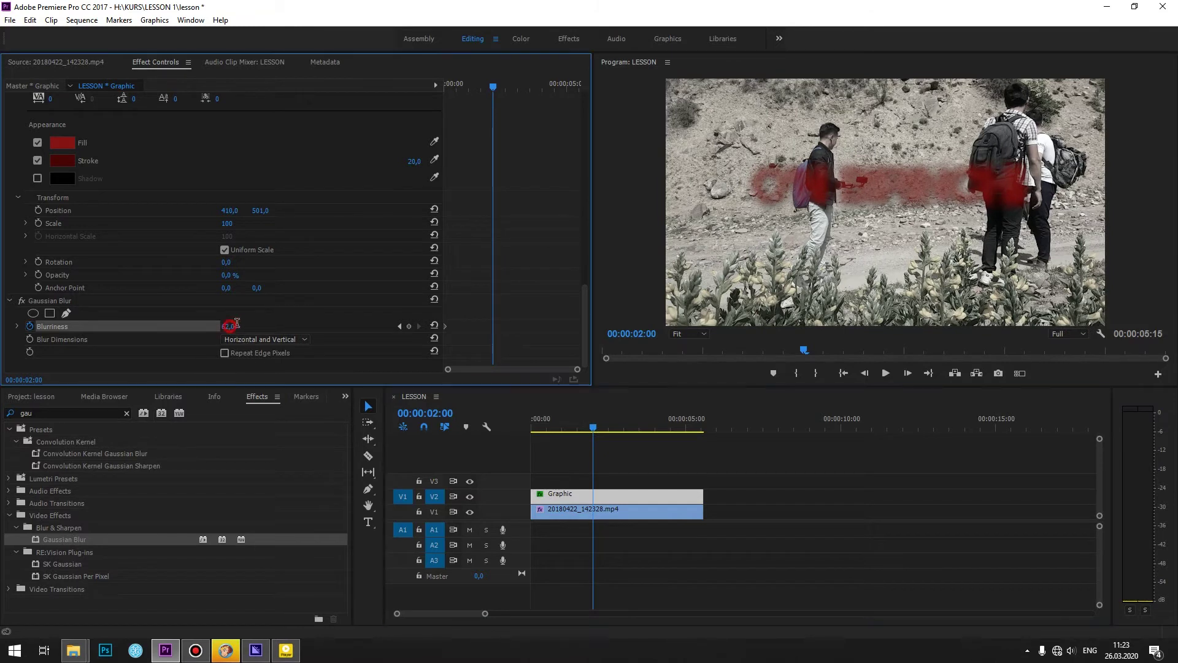
{"action": "type", "text": "0"}
{"action": "key", "text": "Return"}
Hold Blurriness at 0 at 04:09, raise it to 84 at 05:13, and preview
{"action": "left_click_drag", "start_coordinate": [600, 423], "coordinate": [672, 414]}
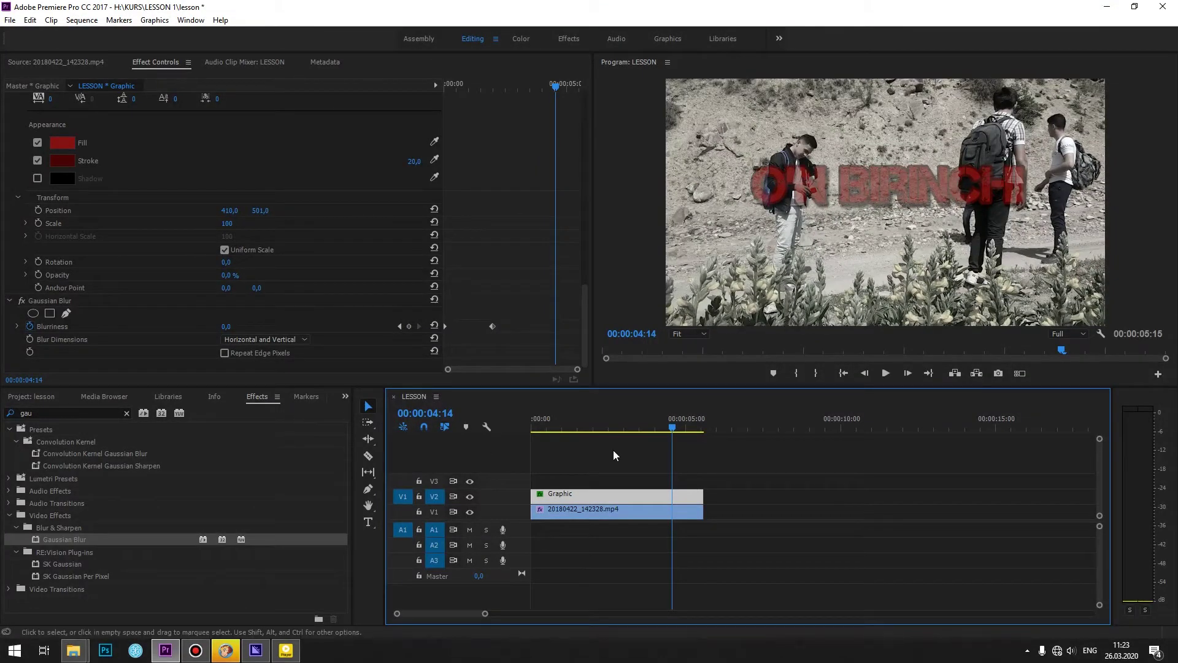
{"action": "left_click", "coordinate": [667, 428]}
{"action": "left_click_drag", "start_coordinate": [668, 430], "coordinate": [666, 431]}
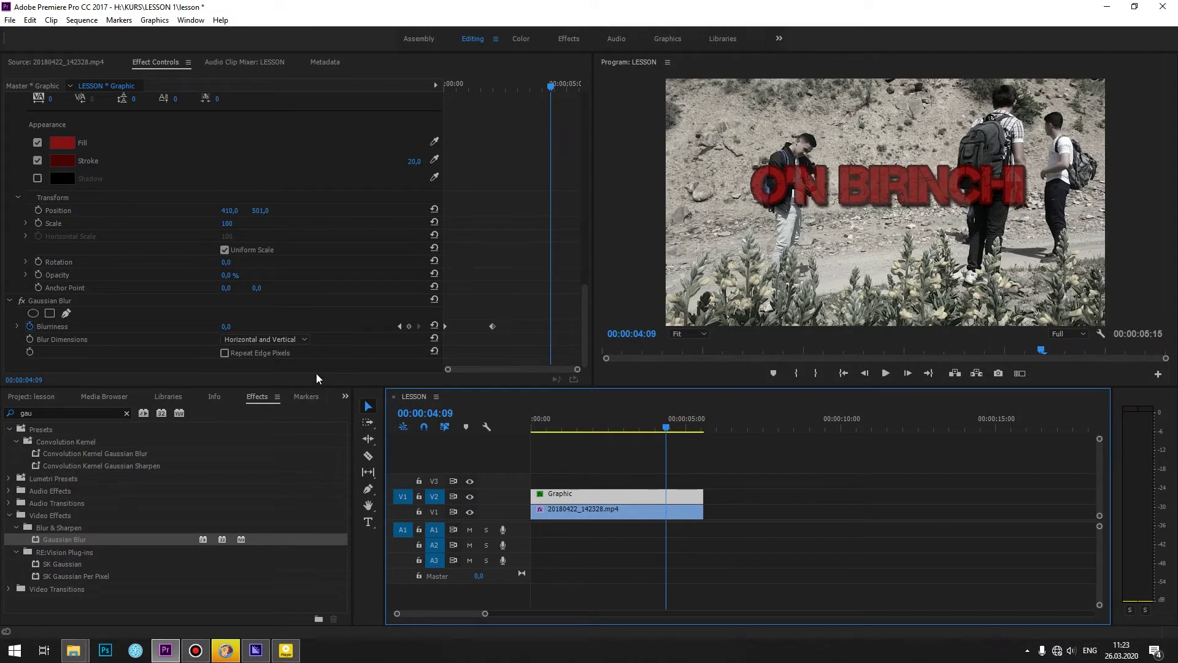
{"action": "left_click", "coordinate": [408, 326]}
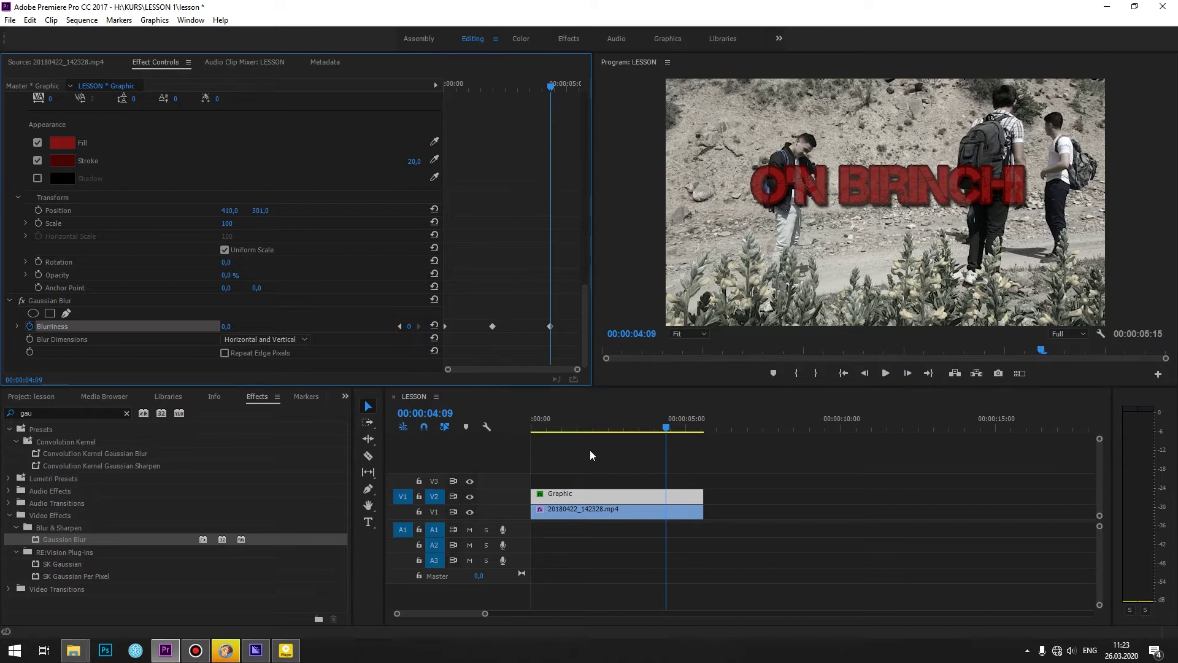
{"action": "left_click_drag", "start_coordinate": [666, 430], "coordinate": [702, 429]}
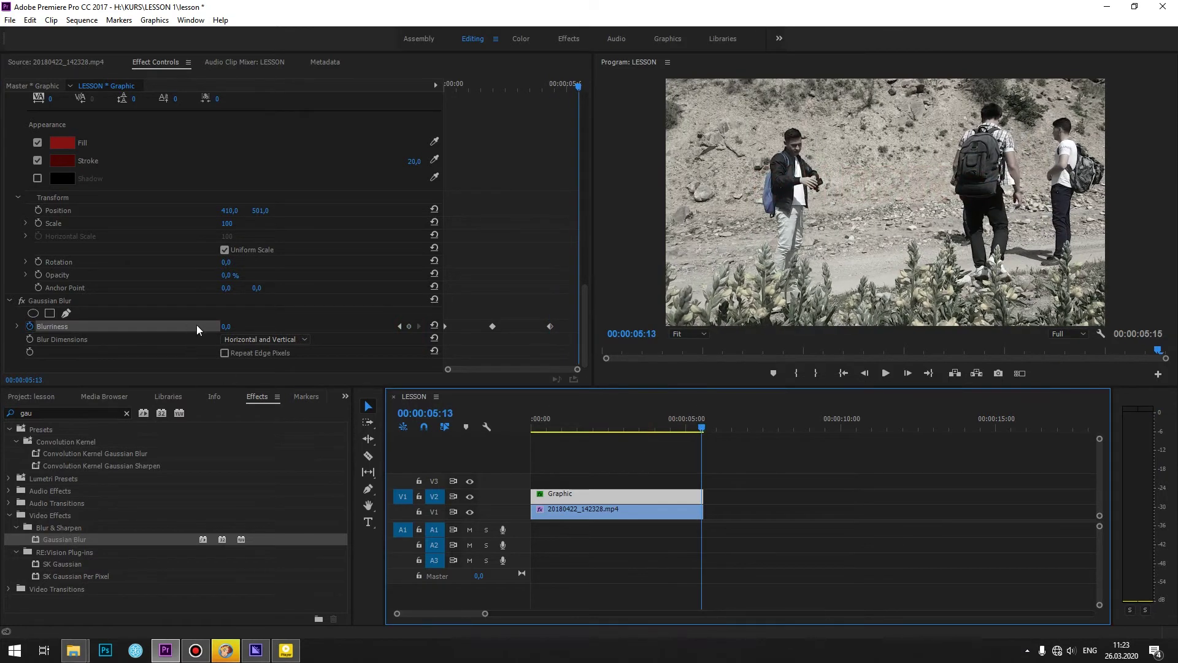
{"action": "left_click_drag", "start_coordinate": [227, 327], "coordinate": [237, 327]}
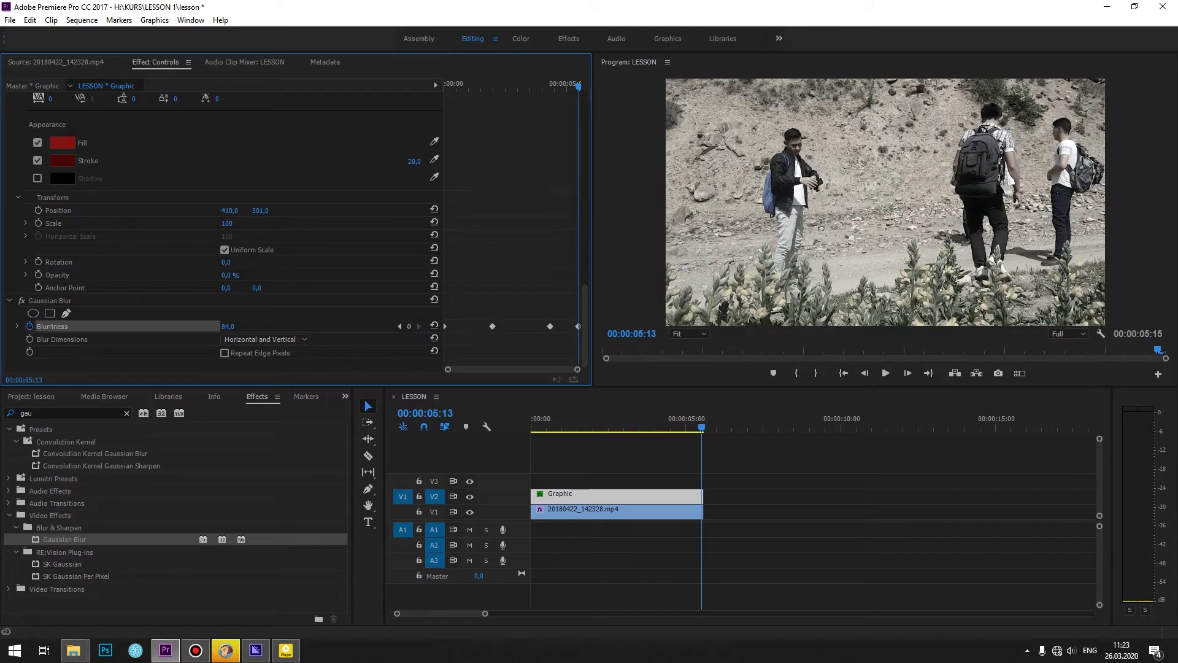
{"action": "key", "text": "Home"}
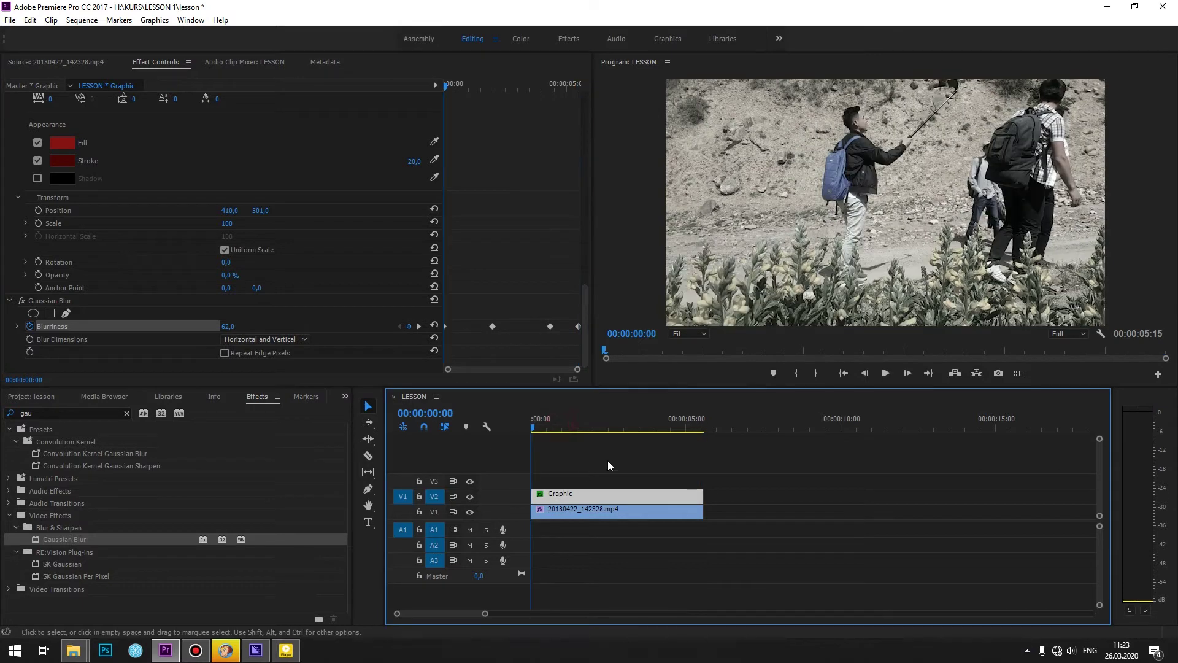
{"action": "left_click", "coordinate": [610, 454]}
{"action": "key", "text": "space"}
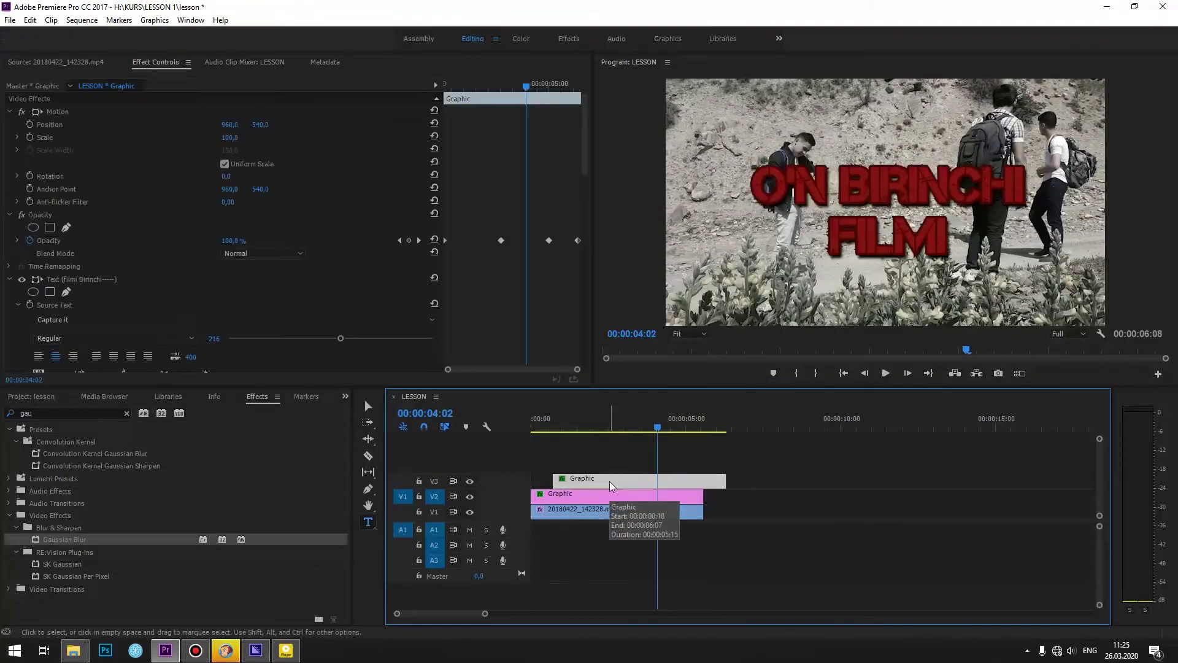
{"action": "key", "text": "Delete"}
{"action": "left_click_drag", "start_coordinate": [543, 429], "coordinate": [652, 430]}
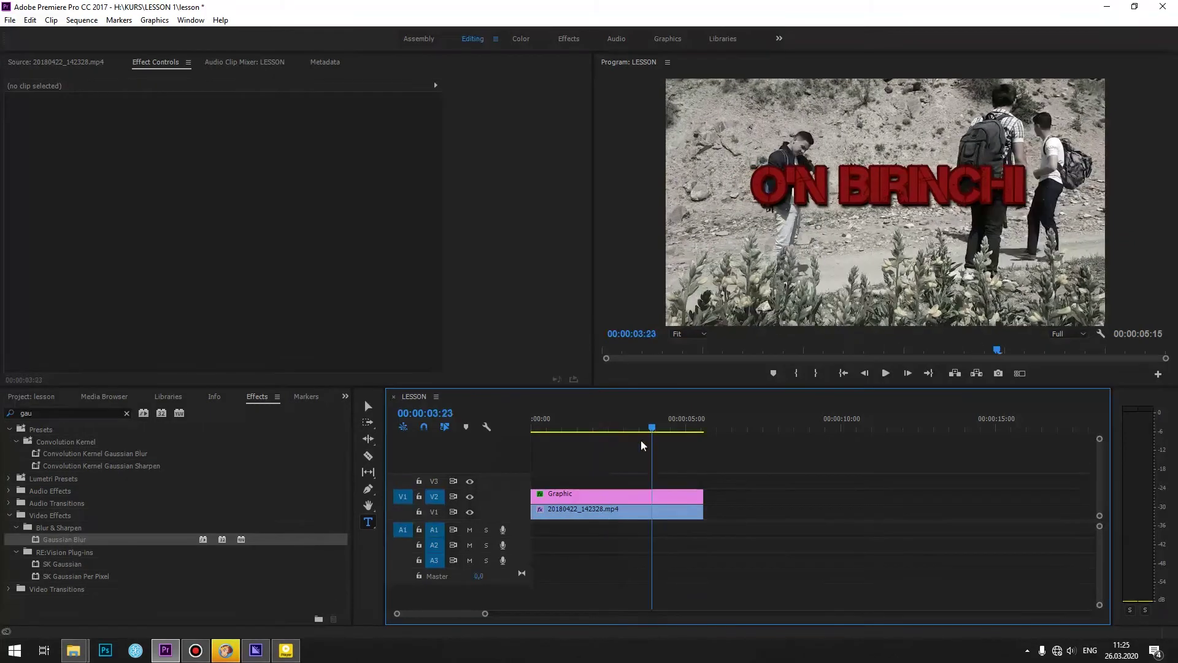
At 01:24, add a second text line reading 'filmi' just below the O'N BIRINCHI title
{"action": "left_click", "coordinate": [591, 429]}
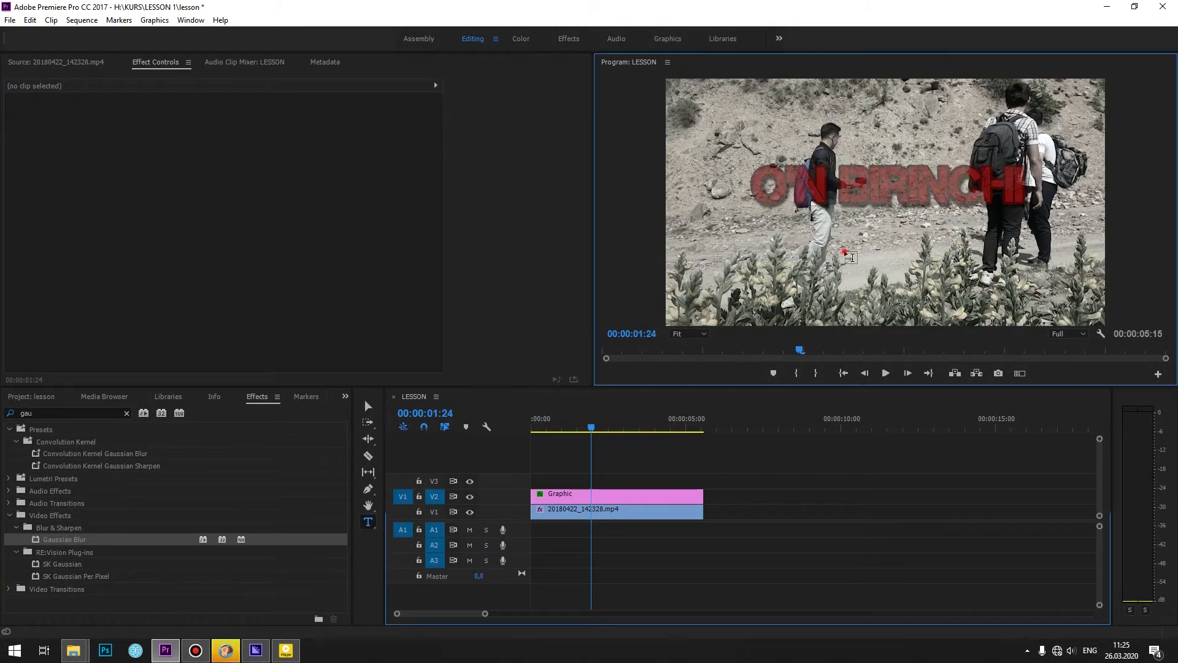
{"action": "left_click", "coordinate": [845, 252]}
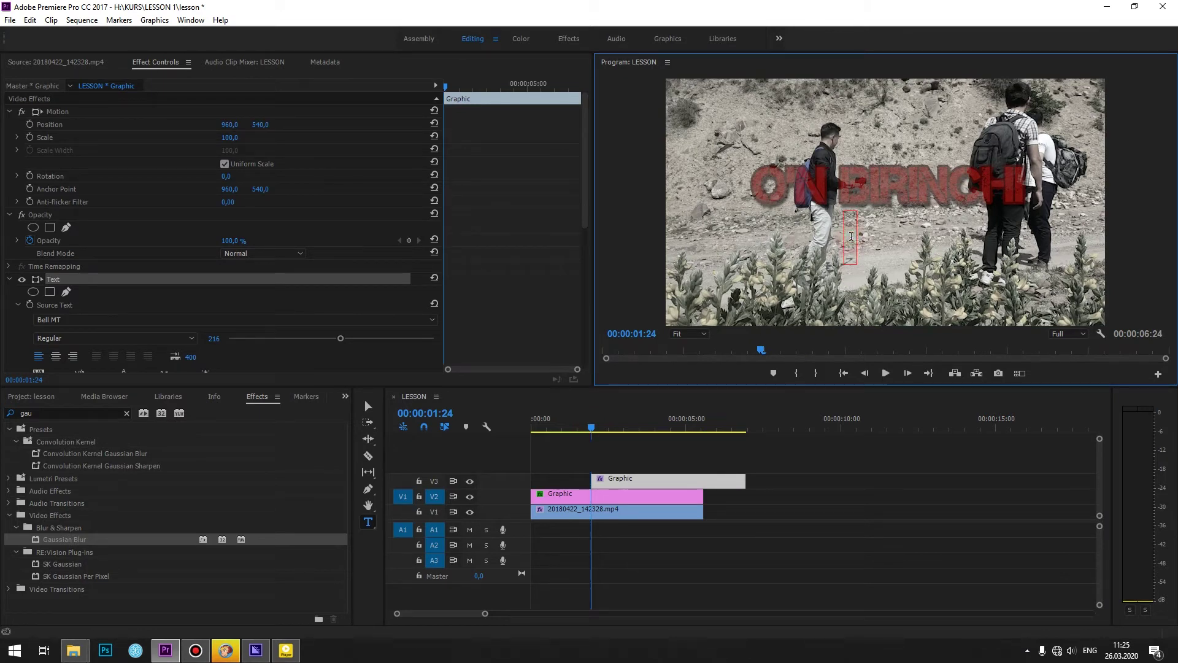
{"action": "type", "text": "fil"}
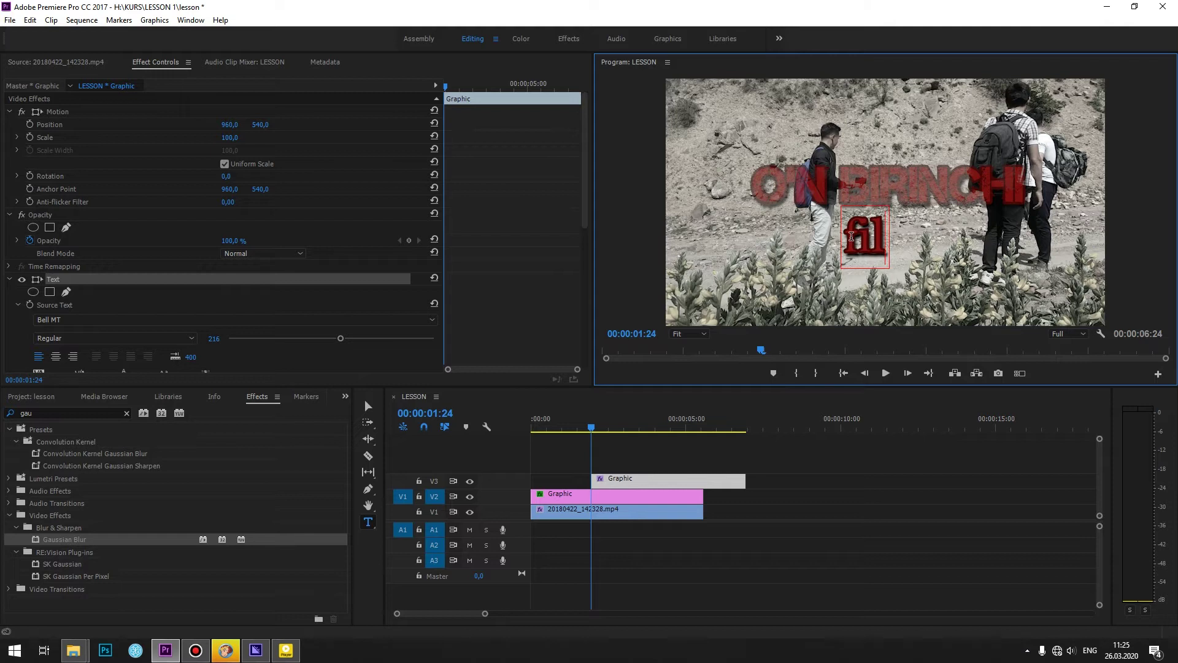
{"action": "type", "text": "mida"}
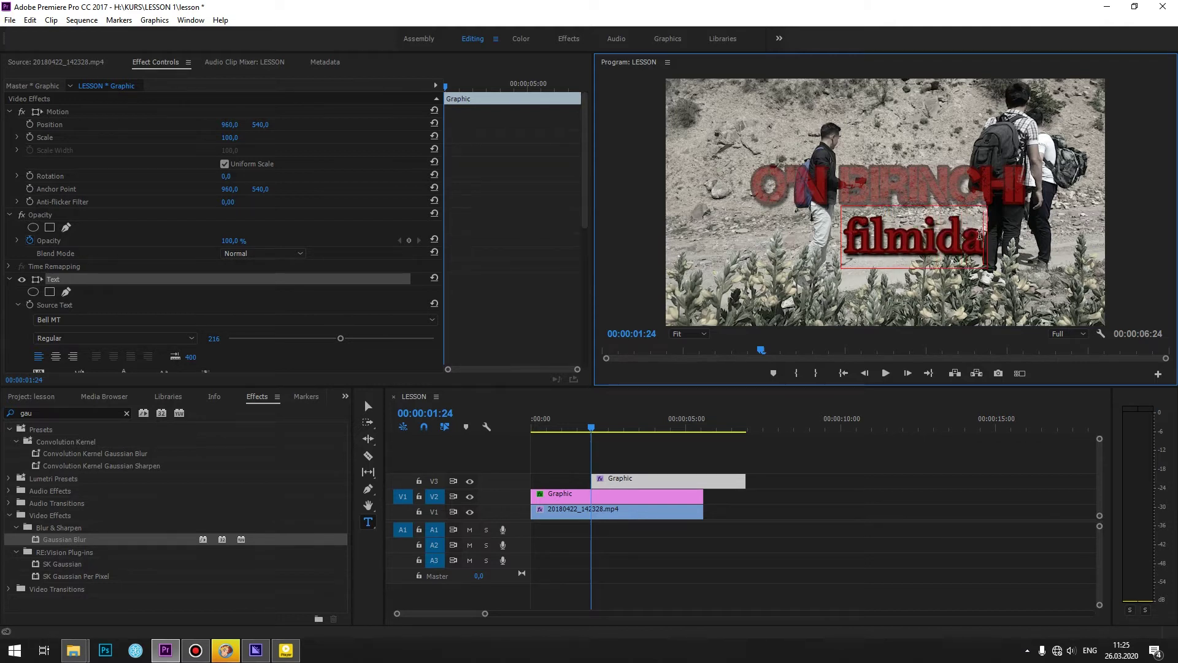
{"action": "key", "text": "BackSpace"}
{"action": "key", "text": "BackSpace"}
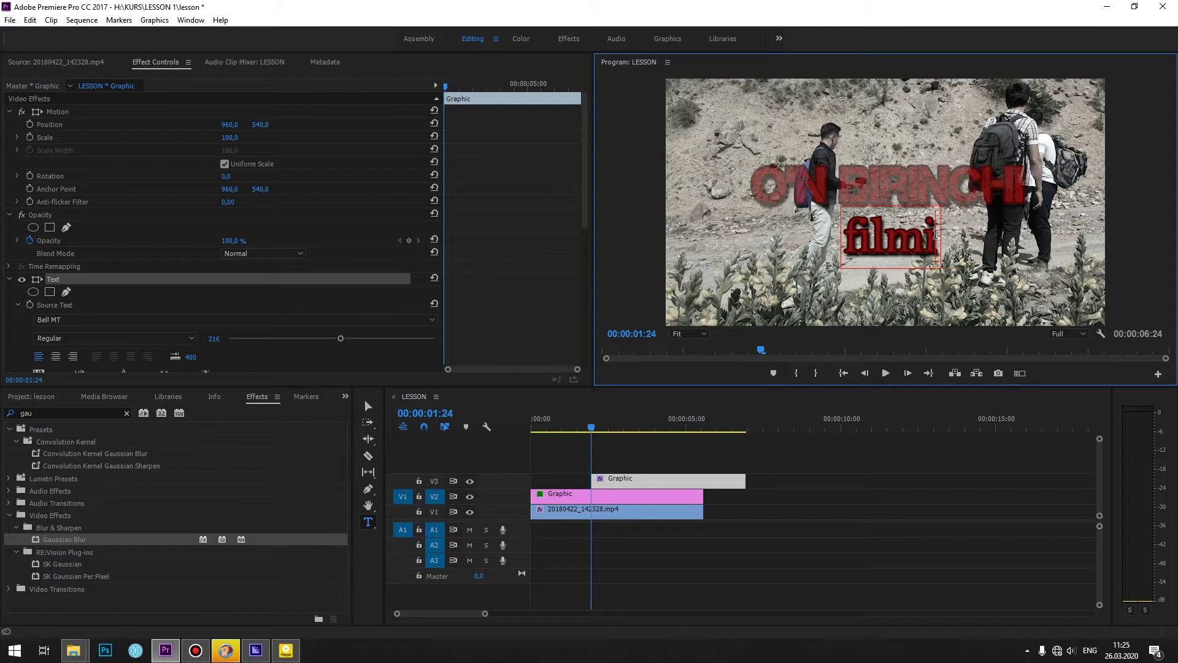
{"action": "left_click_drag", "start_coordinate": [942, 241], "coordinate": [841, 244]}
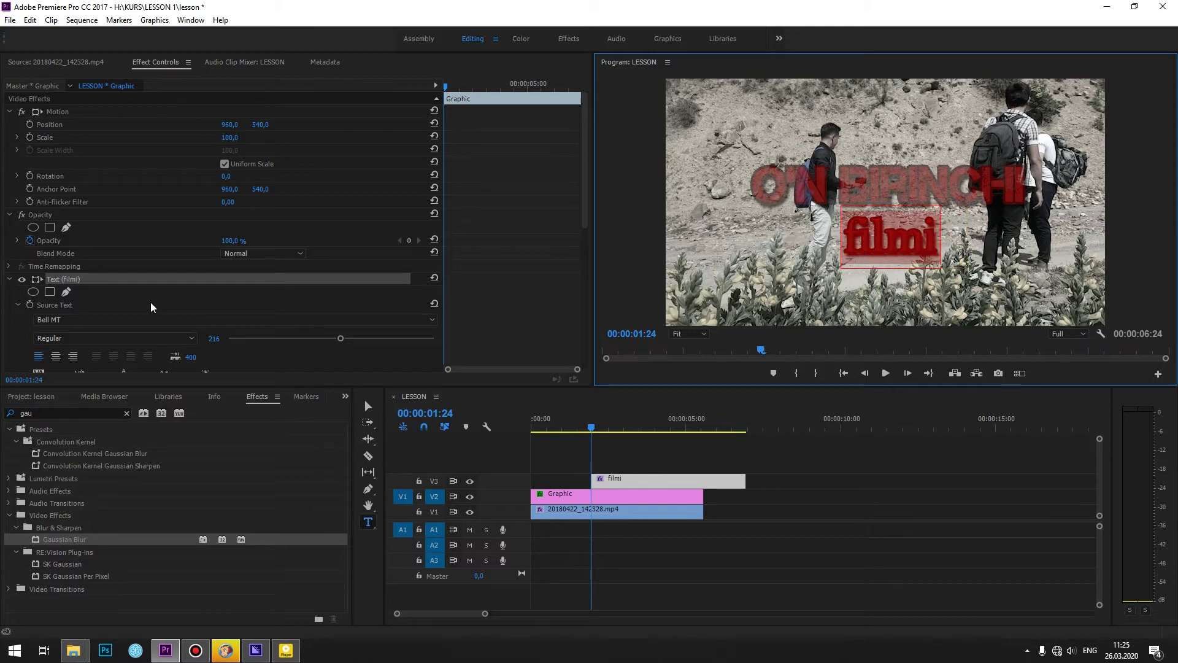
{"action": "left_click_drag", "start_coordinate": [585, 160], "coordinate": [575, 224]}
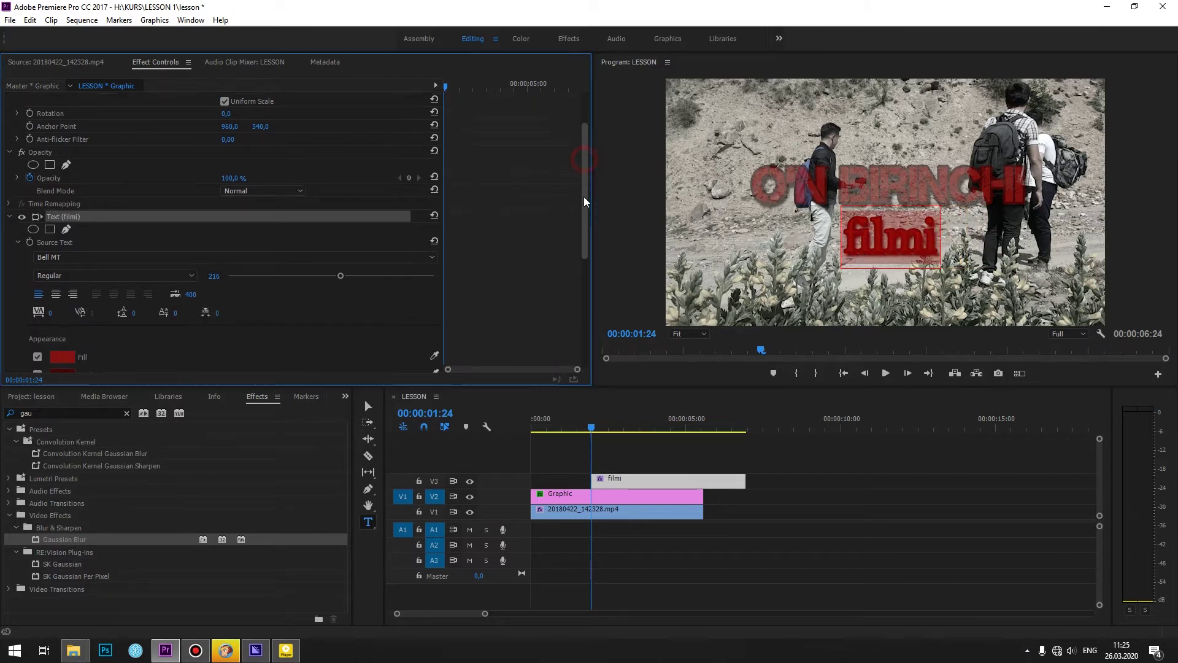
{"action": "left_click_drag", "start_coordinate": [575, 225], "coordinate": [232, 252]}
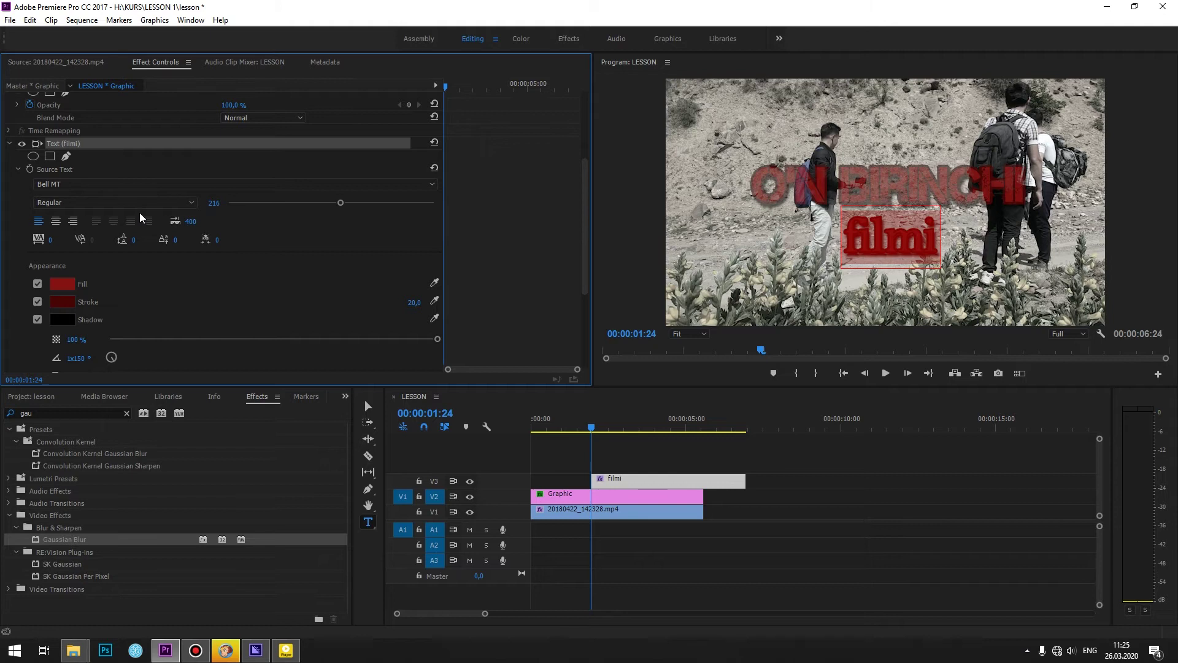
Set the filmi text to Belwe Lt BT at size 147 with the stroke turned off
{"action": "left_click", "coordinate": [109, 184]}
{"action": "left_click", "coordinate": [494, 221]}
{"action": "left_click", "coordinate": [110, 184]}
{"action": "left_click", "coordinate": [473, 286]}
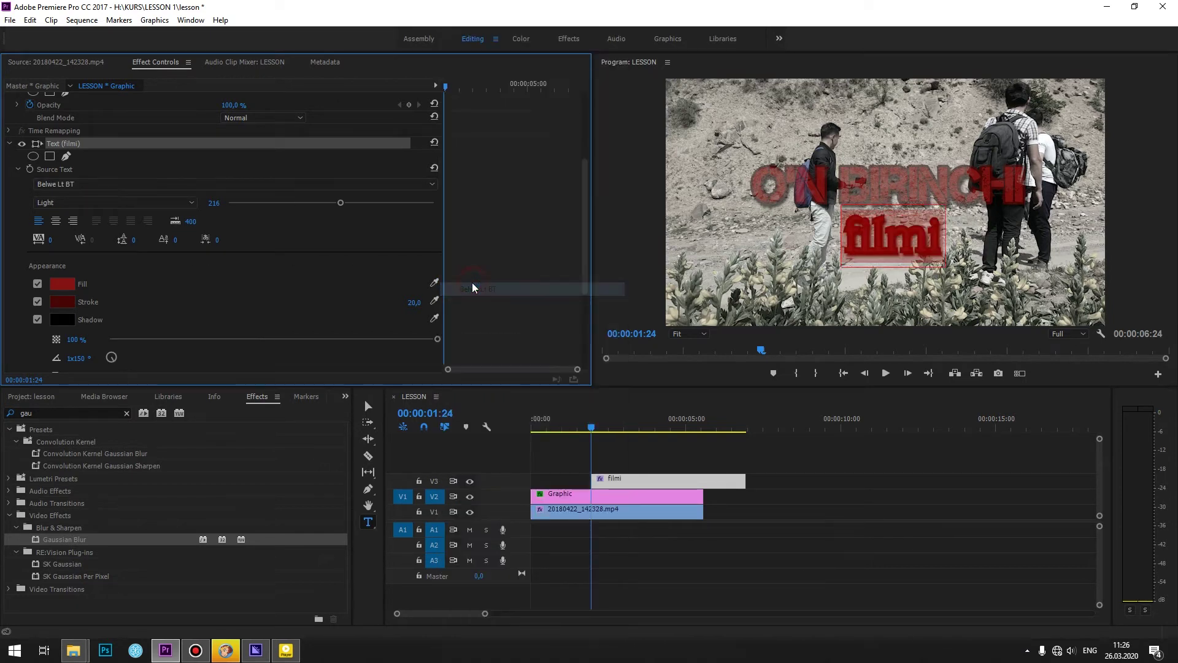
{"action": "left_click_drag", "start_coordinate": [319, 207], "coordinate": [303, 207]}
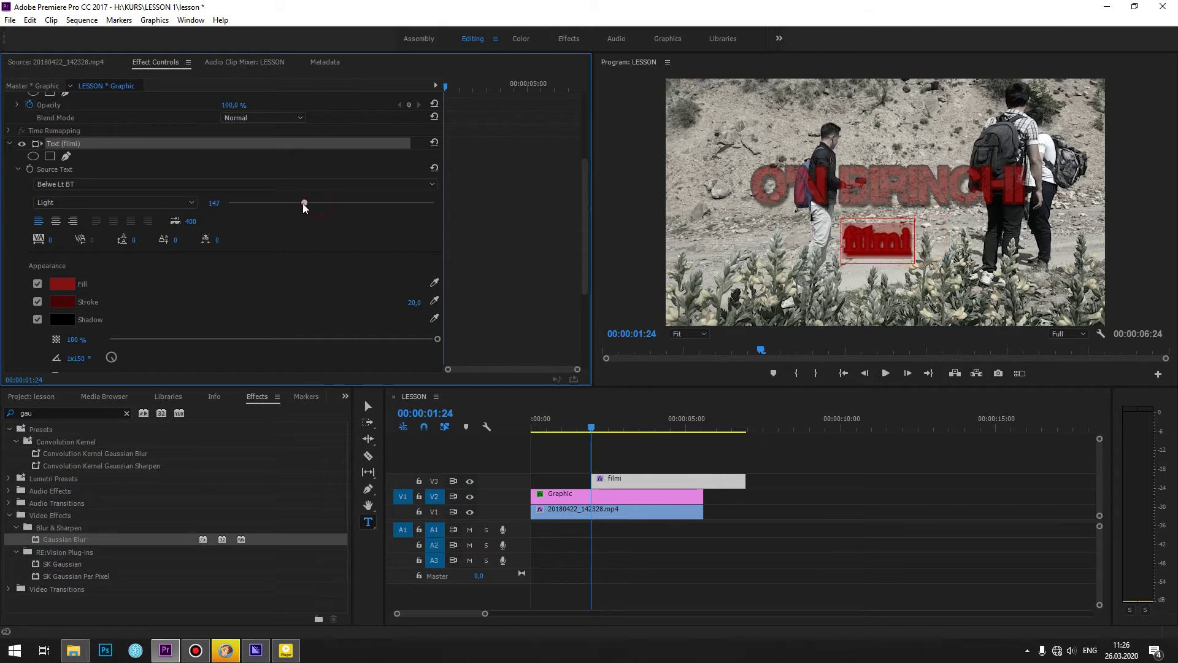
{"action": "left_click", "coordinate": [37, 302]}
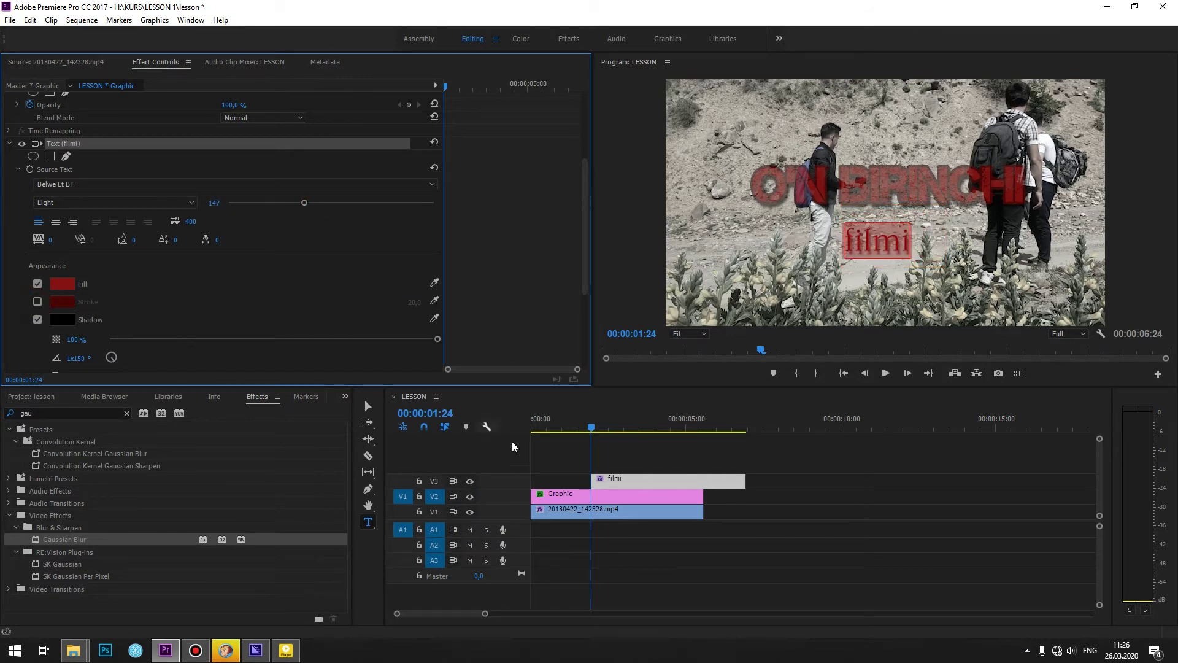
Move the filmi text up to sit directly beneath the title (Position Y 687,1)
{"action": "left_click", "coordinate": [610, 446]}
{"action": "left_click", "coordinate": [614, 469]}
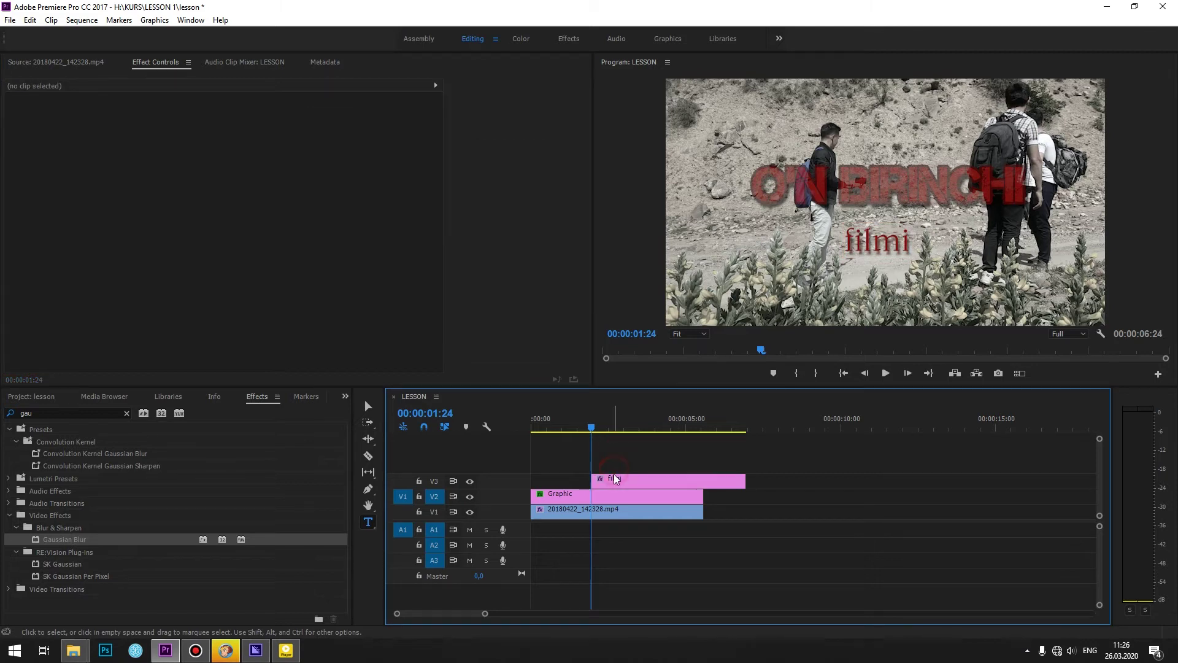
{"action": "left_click", "coordinate": [614, 478]}
{"action": "left_click_drag", "start_coordinate": [593, 427], "coordinate": [618, 427]}
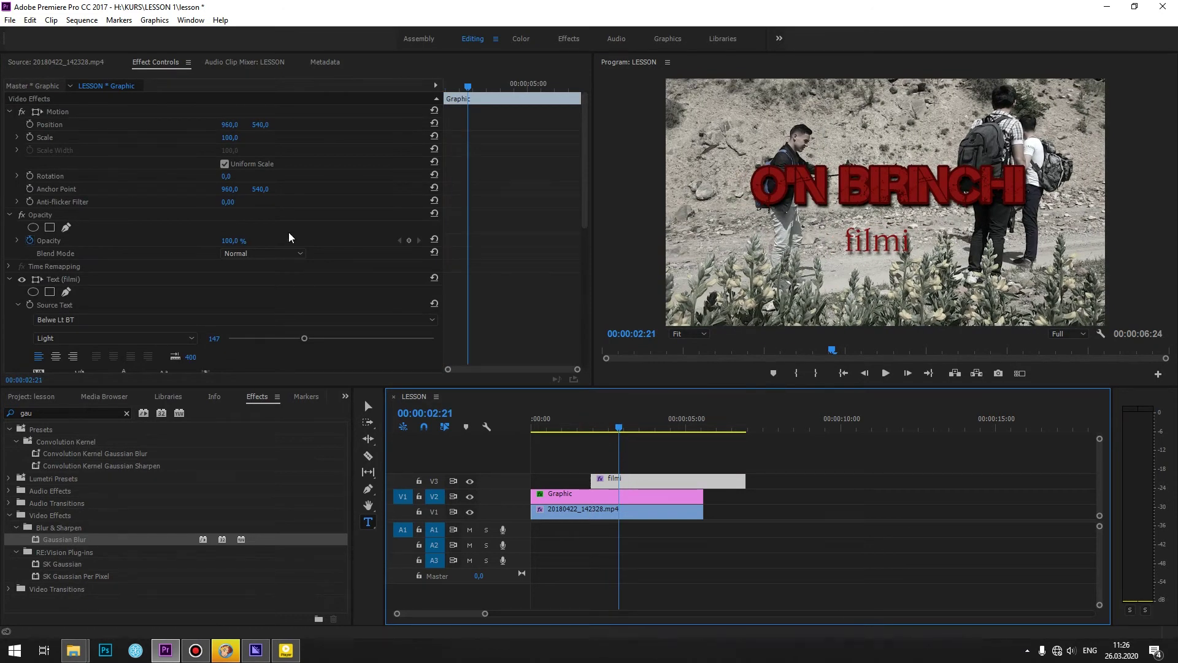
{"action": "left_click_drag", "start_coordinate": [584, 146], "coordinate": [583, 311]}
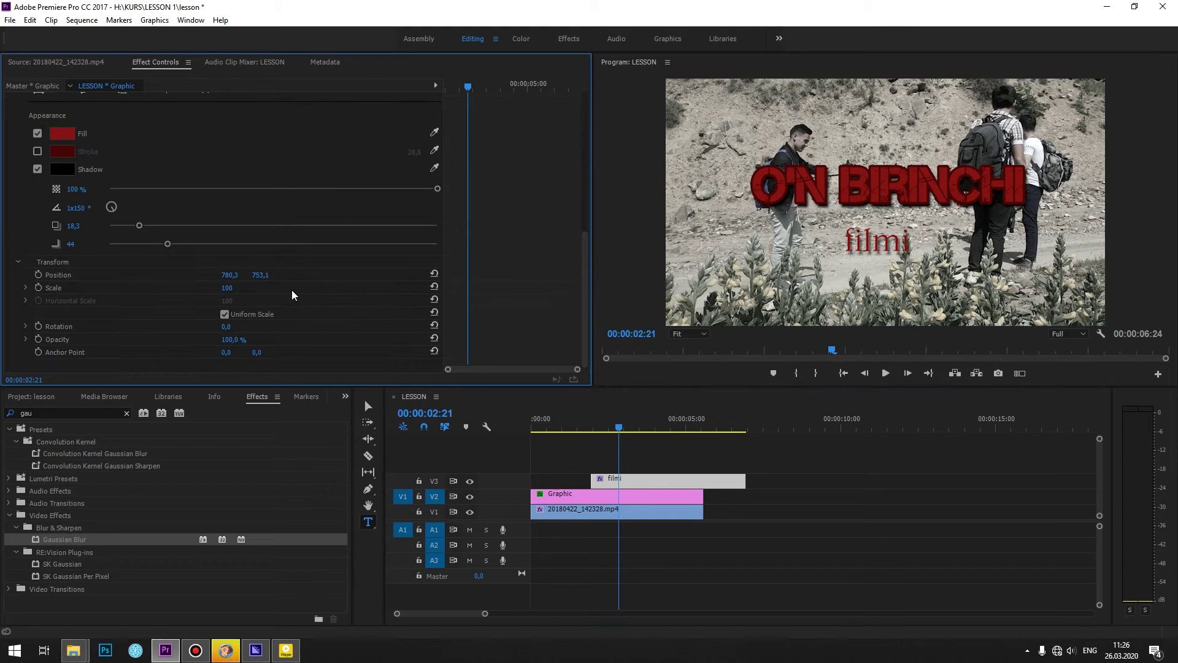
{"action": "mouse_move", "coordinate": [268, 279]}
{"action": "left_mouse_down"}
{"action": "mouse_move", "coordinate": [229, 279]}
{"action": "mouse_move", "coordinate": [266, 274]}
{"action": "left_mouse_up"}
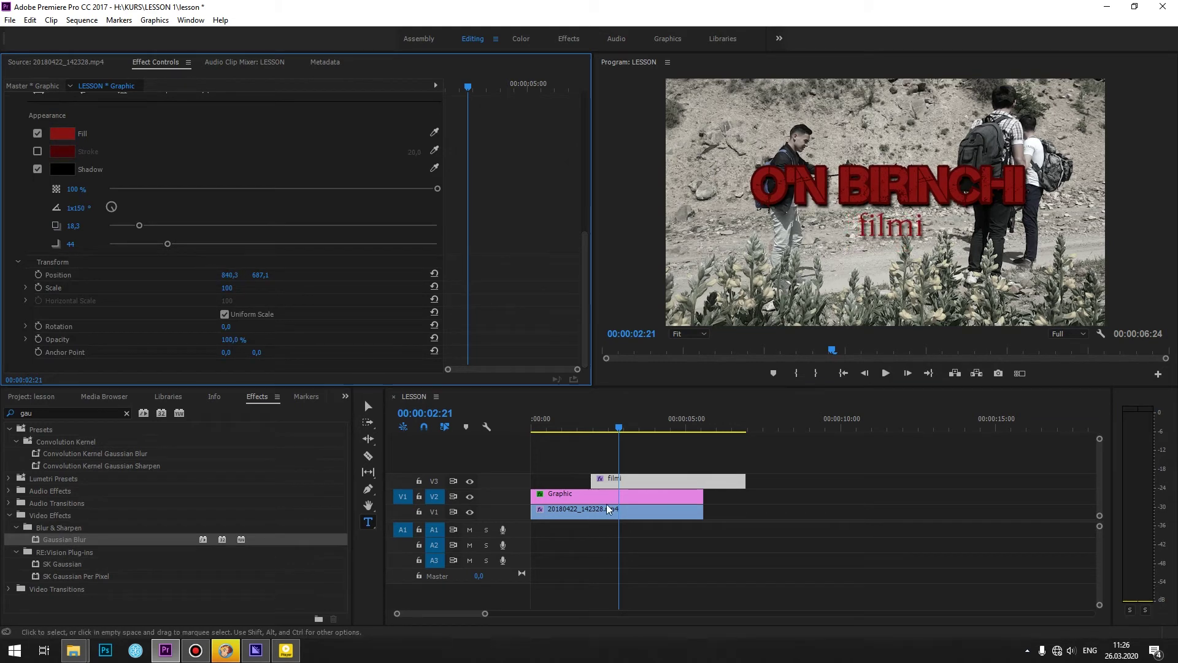
Add opacity keyframes giving the filmi clip a fade-in and fade-out, then preview them
{"action": "double_click", "coordinate": [507, 481]}
{"action": "double_click", "coordinate": [507, 498]}
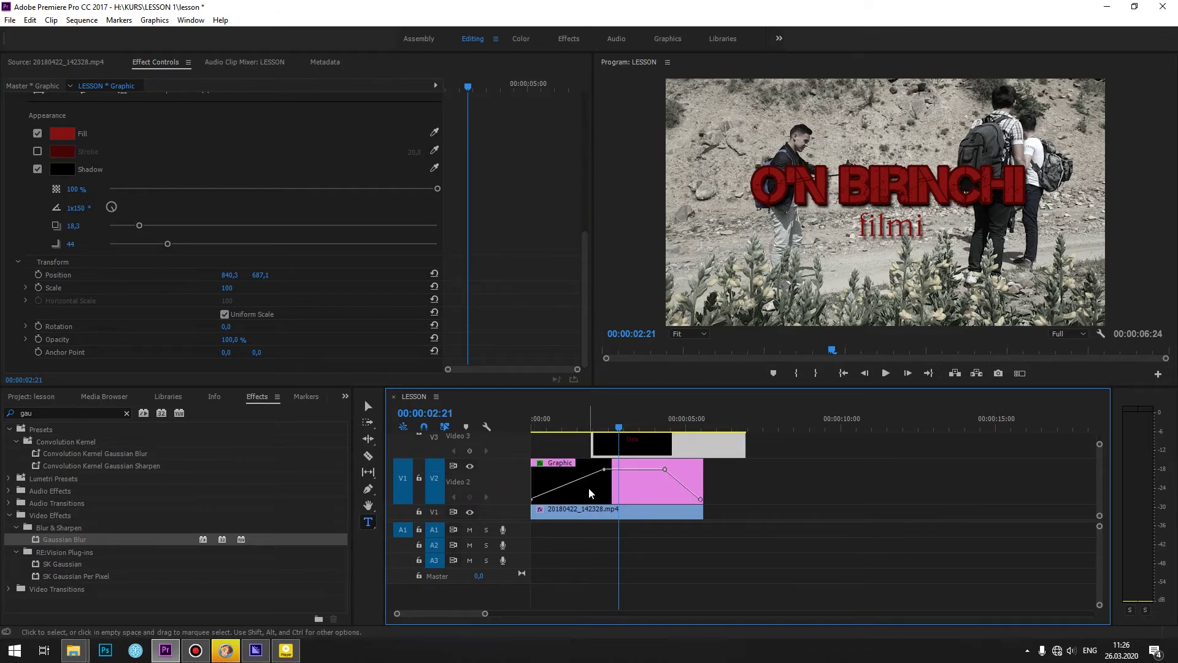
{"action": "left_click_drag", "start_coordinate": [1096, 523], "coordinate": [1096, 555]}
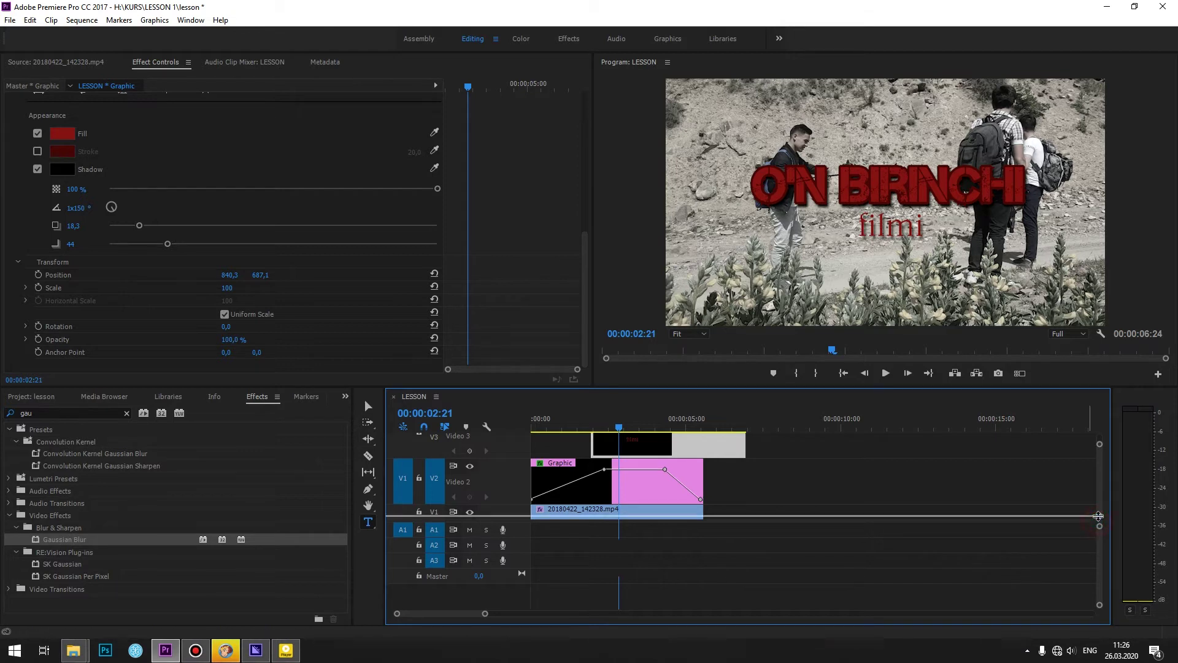
{"action": "left_click", "coordinate": [368, 489]}
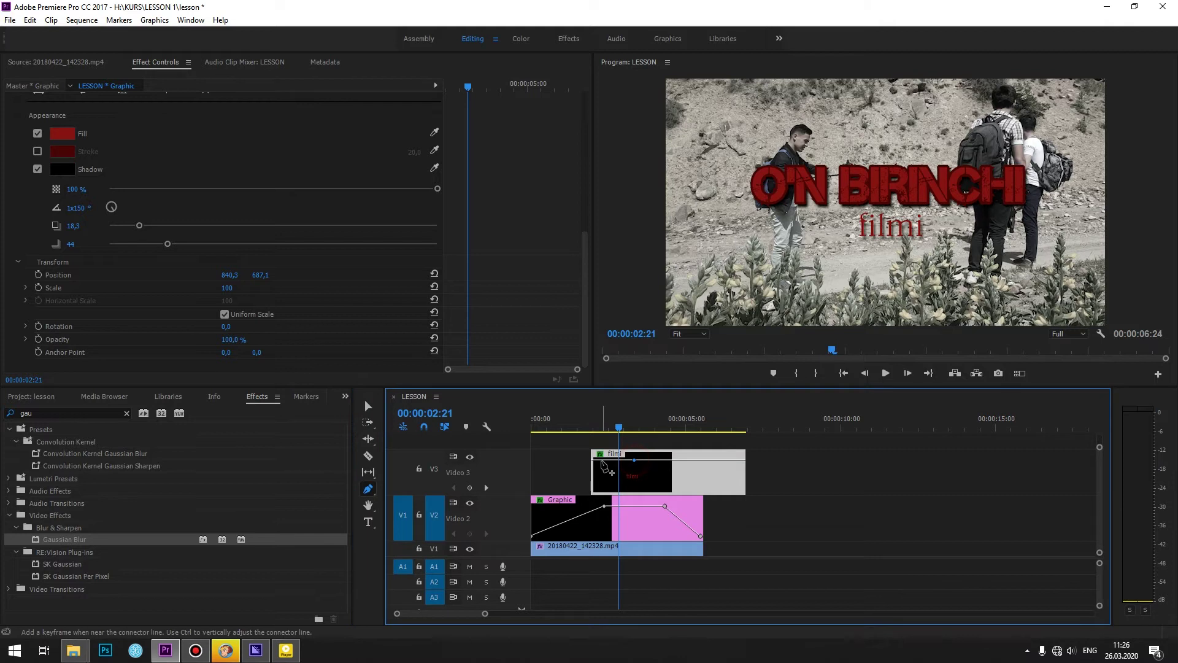
{"action": "left_click_drag", "start_coordinate": [593, 459], "coordinate": [592, 490]}
{"action": "left_click", "coordinate": [696, 460]}
{"action": "left_click_drag", "start_coordinate": [745, 460], "coordinate": [744, 489]}
{"action": "key", "text": "v"}
{"action": "left_click", "coordinate": [570, 431]}
{"action": "left_click", "coordinate": [779, 478]}
{"action": "key", "text": "space"}
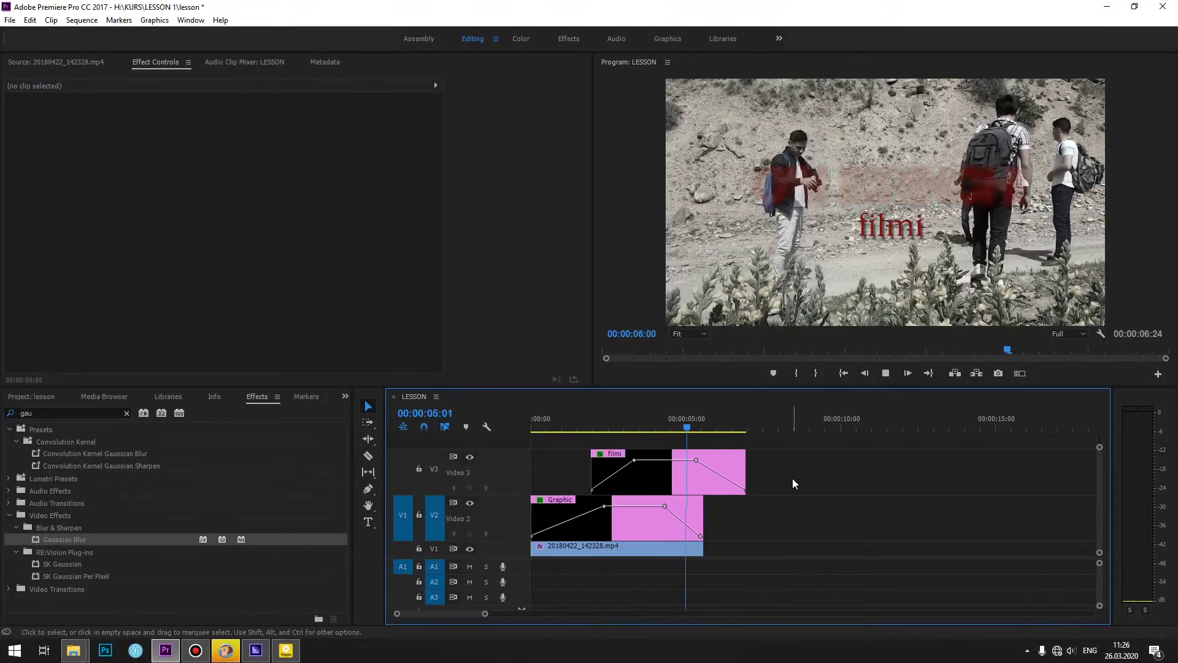
Lengthen the hiking clip past the titles and pull the filmi fade-out end earlier
{"action": "left_click", "coordinate": [645, 424]}
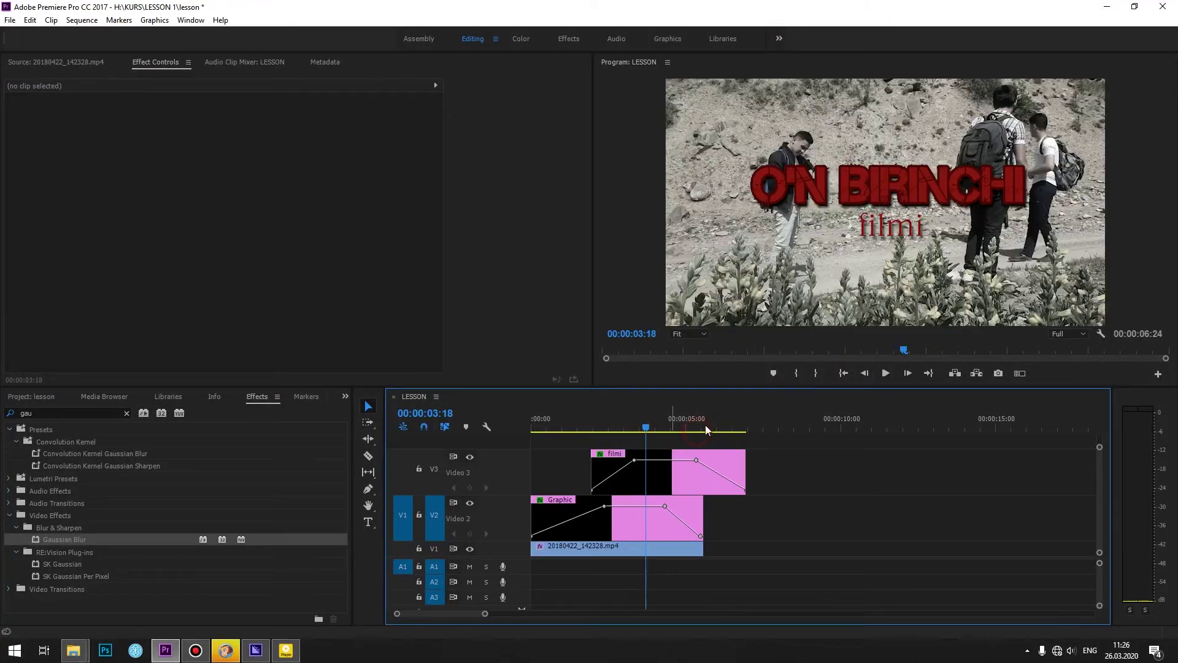
{"action": "left_click_drag", "start_coordinate": [706, 426], "coordinate": [742, 421]}
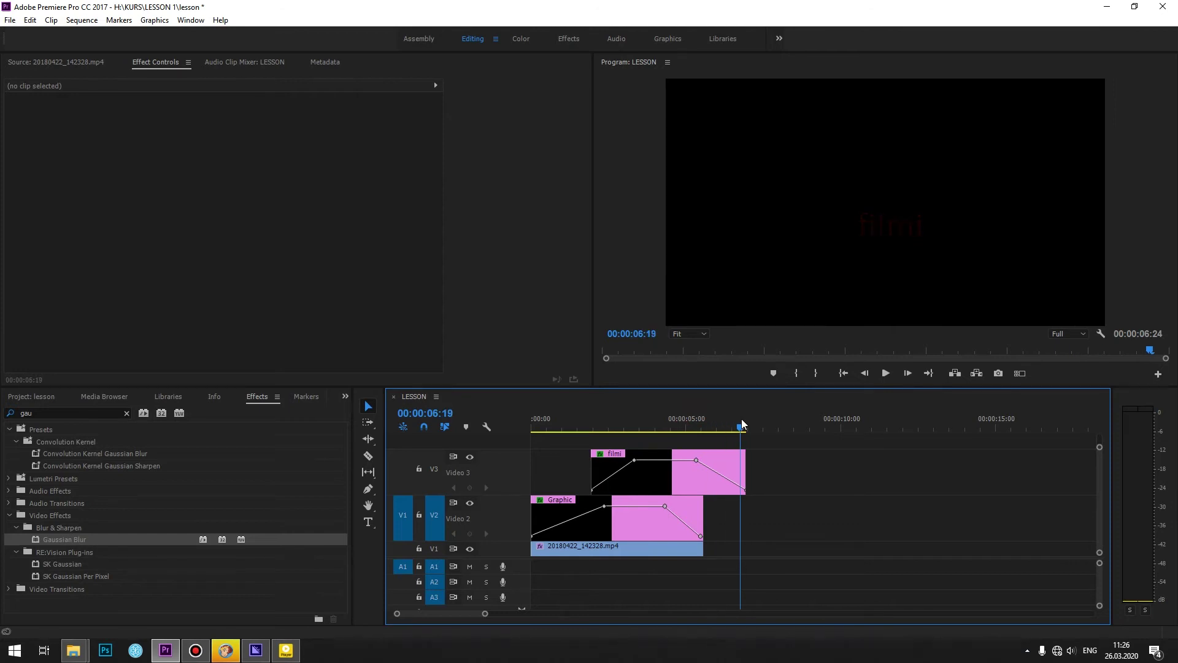
{"action": "left_click_drag", "start_coordinate": [703, 547], "coordinate": [746, 550]}
{"action": "mouse_move", "coordinate": [705, 425]}
{"action": "left_mouse_down"}
{"action": "mouse_move", "coordinate": [729, 431]}
{"action": "mouse_move", "coordinate": [711, 429]}
{"action": "left_mouse_up"}
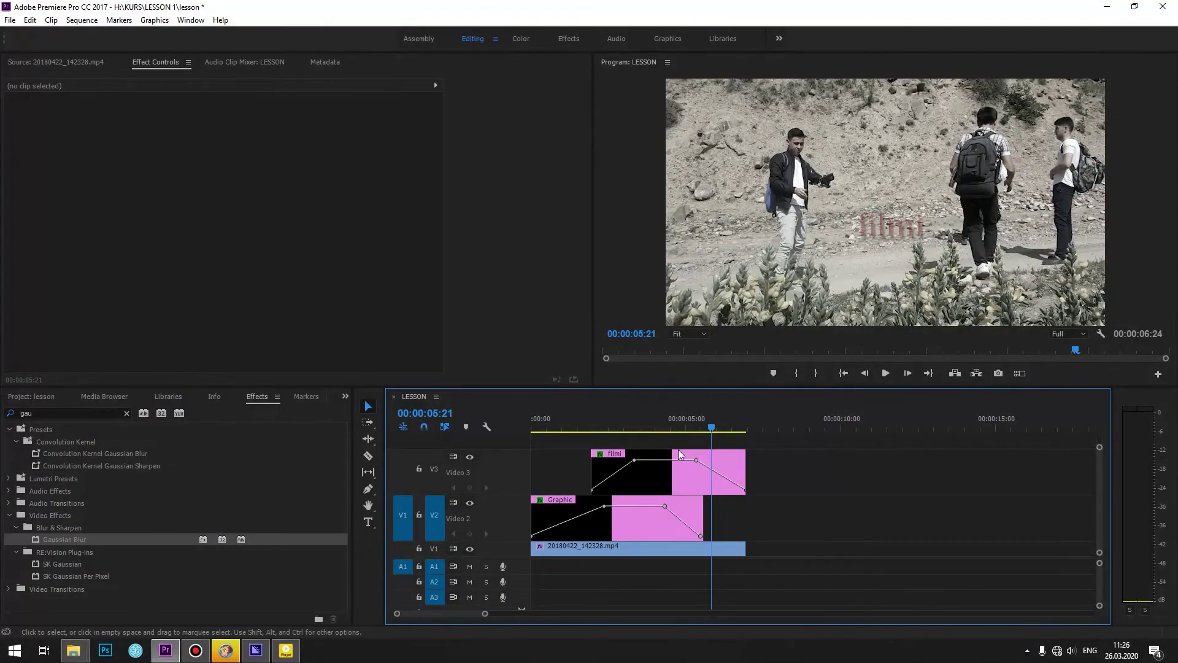
{"action": "left_click", "coordinate": [659, 428]}
{"action": "mouse_move", "coordinate": [745, 492]}
{"action": "left_mouse_down"}
{"action": "mouse_move", "coordinate": [706, 490]}
{"action": "mouse_move", "coordinate": [684, 460]}
{"action": "mouse_move", "coordinate": [707, 471]}
{"action": "left_mouse_up"}
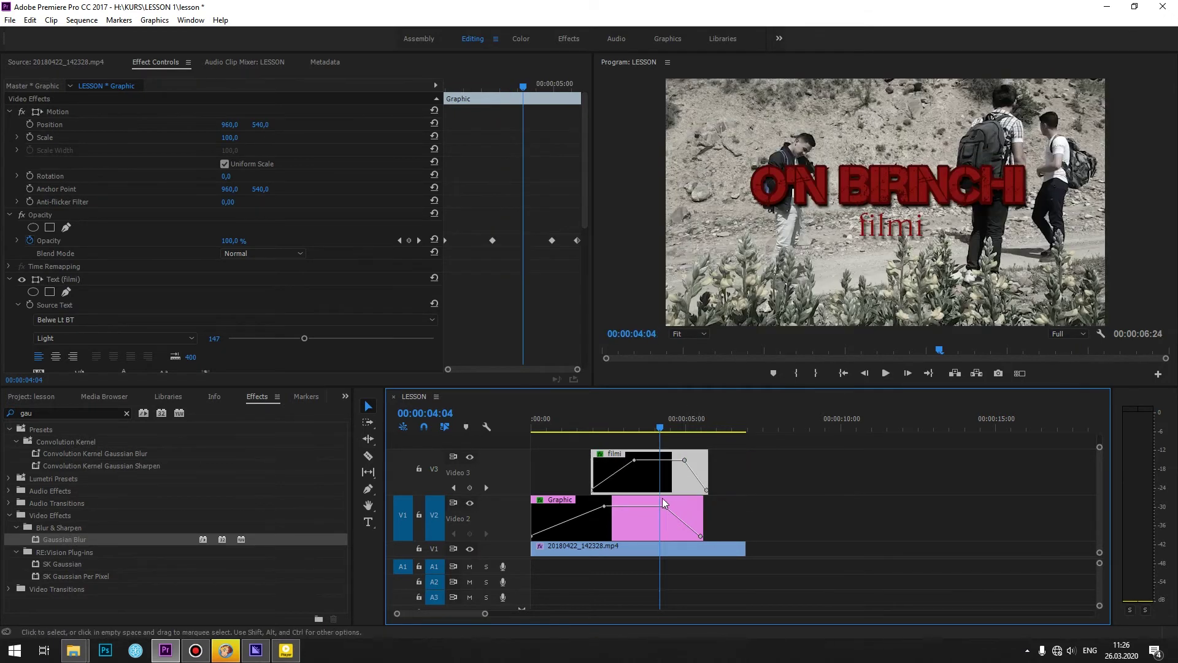
Copy the title's Gaussian Blur effect onto the filmi clip and preview the result
{"action": "left_click", "coordinate": [679, 507]}
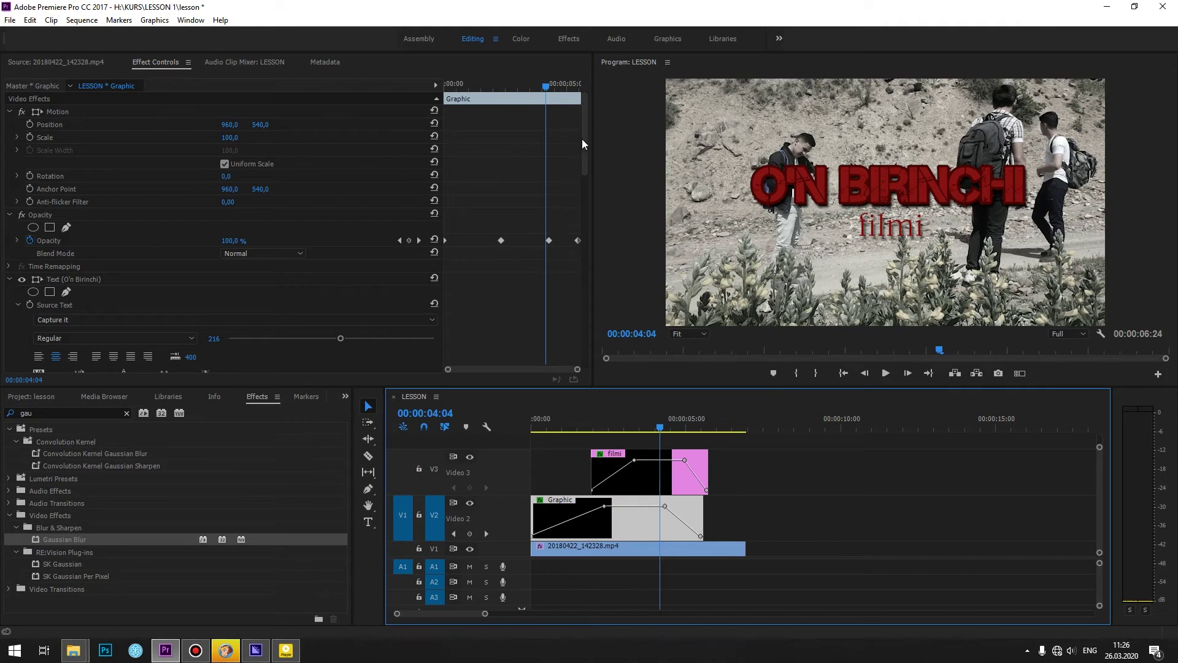
{"action": "left_click_drag", "start_coordinate": [583, 144], "coordinate": [567, 344]}
{"action": "left_click", "coordinate": [49, 305]}
{"action": "key", "text": "ctrl+c"}
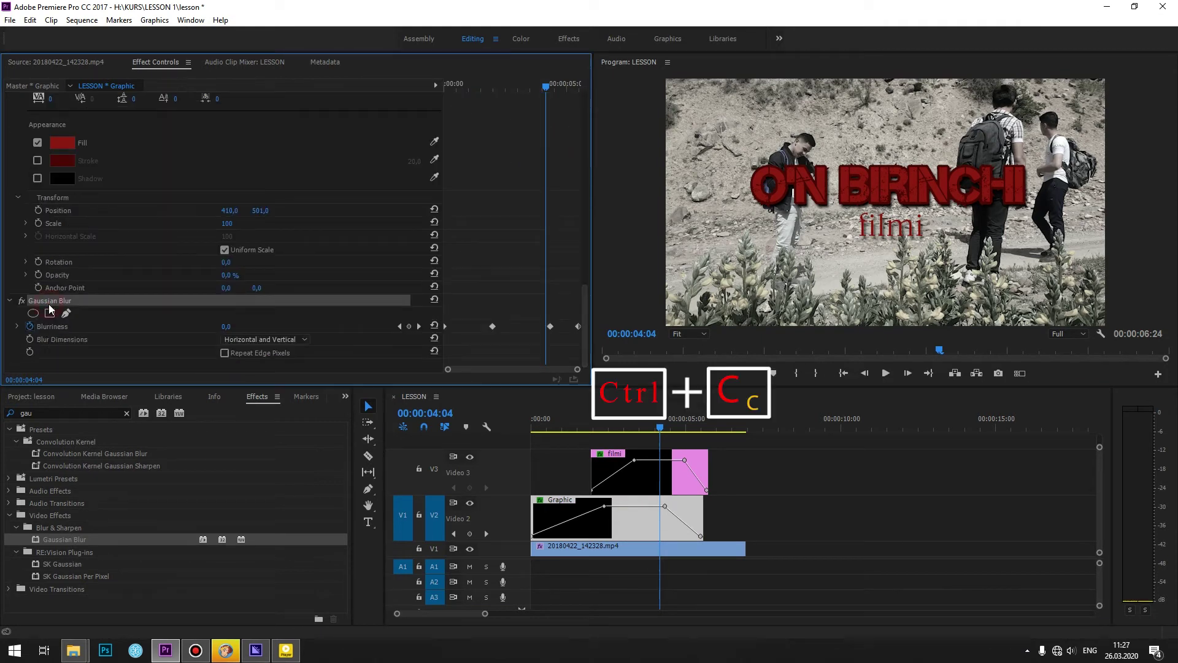
{"action": "left_click", "coordinate": [603, 451]}
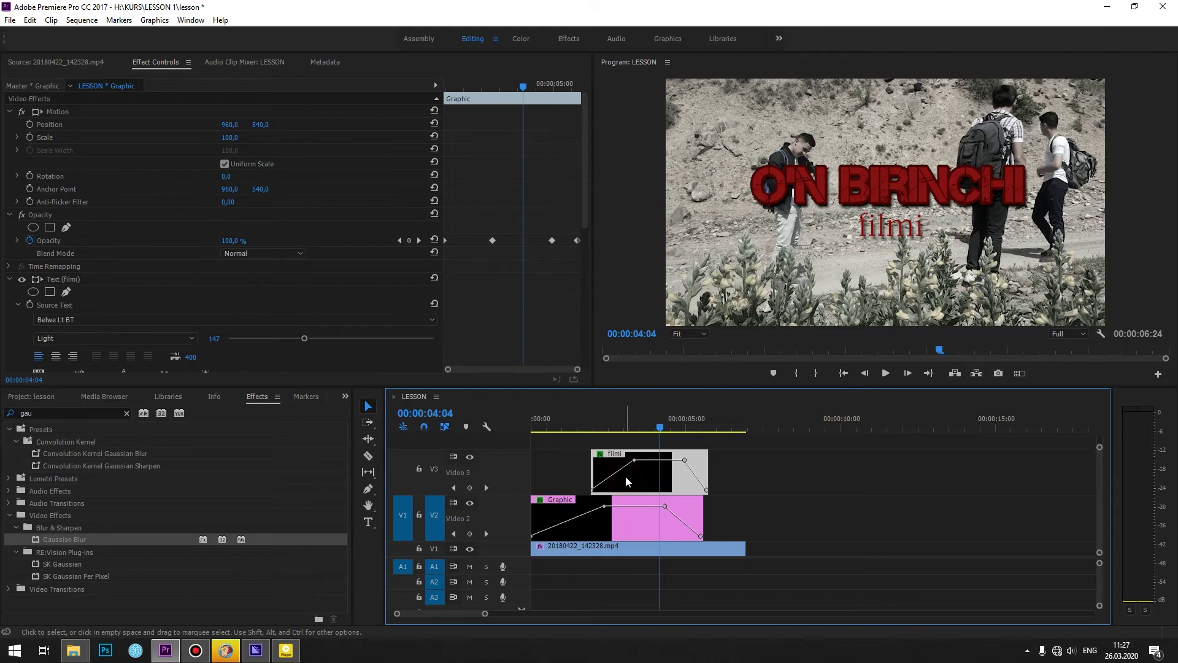
{"action": "key", "text": "ctrl+v"}
{"action": "left_click", "coordinate": [584, 426]}
{"action": "key", "text": "space"}
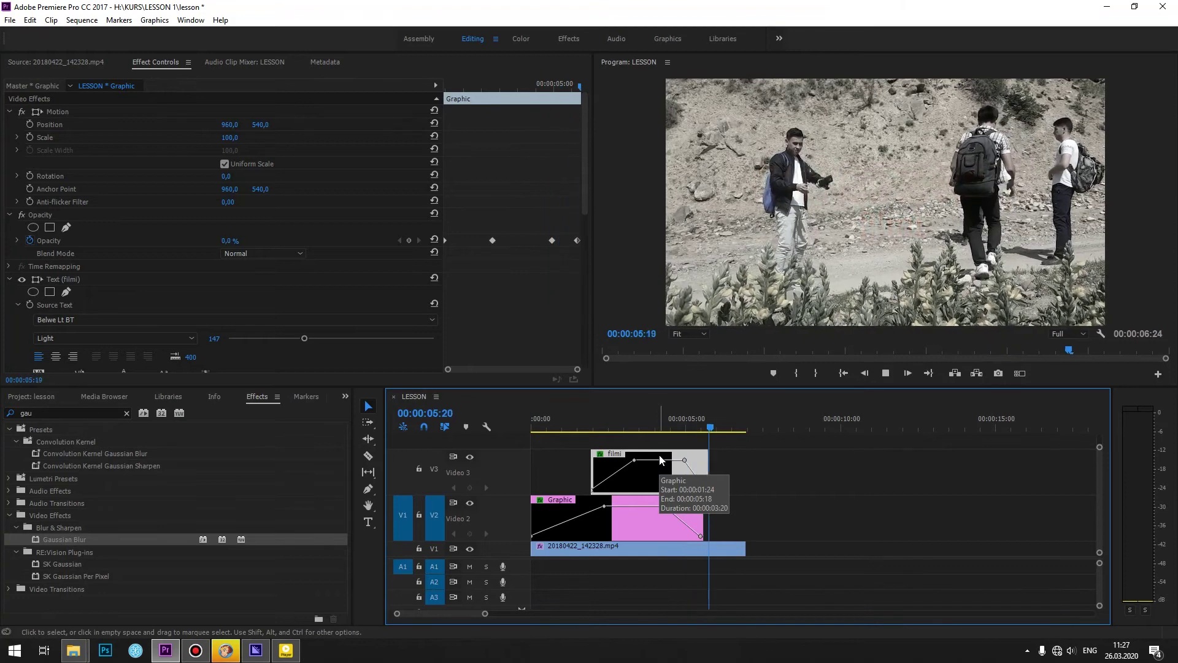
{"action": "left_click", "coordinate": [633, 429]}
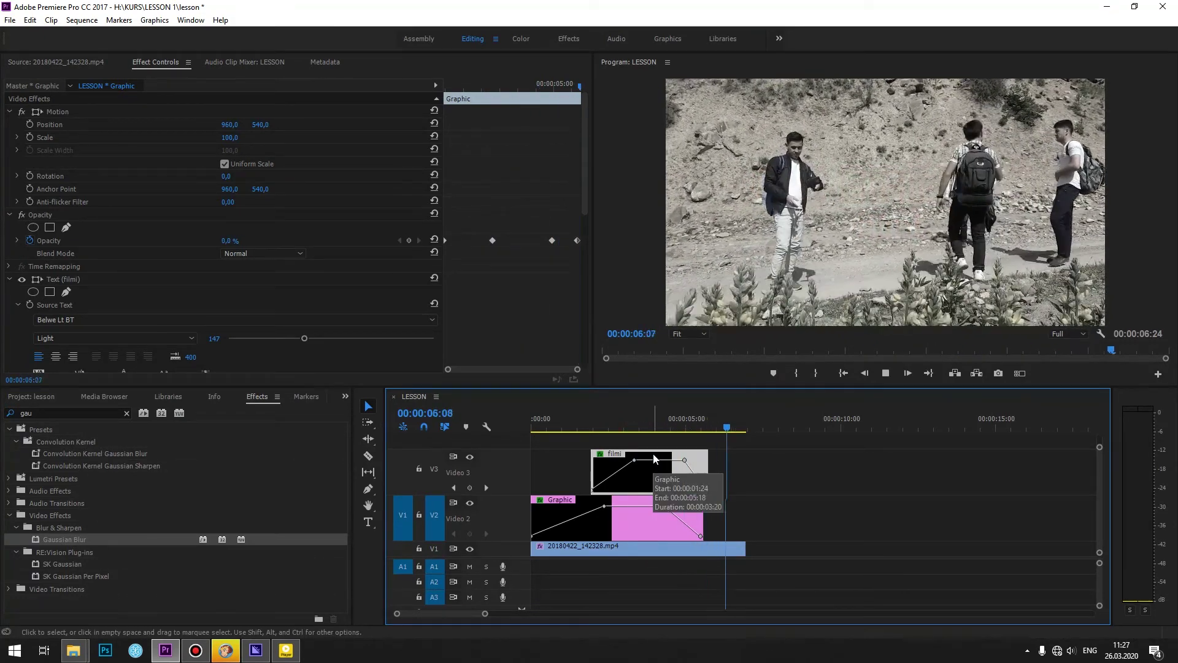
{"action": "left_click", "coordinate": [668, 427]}
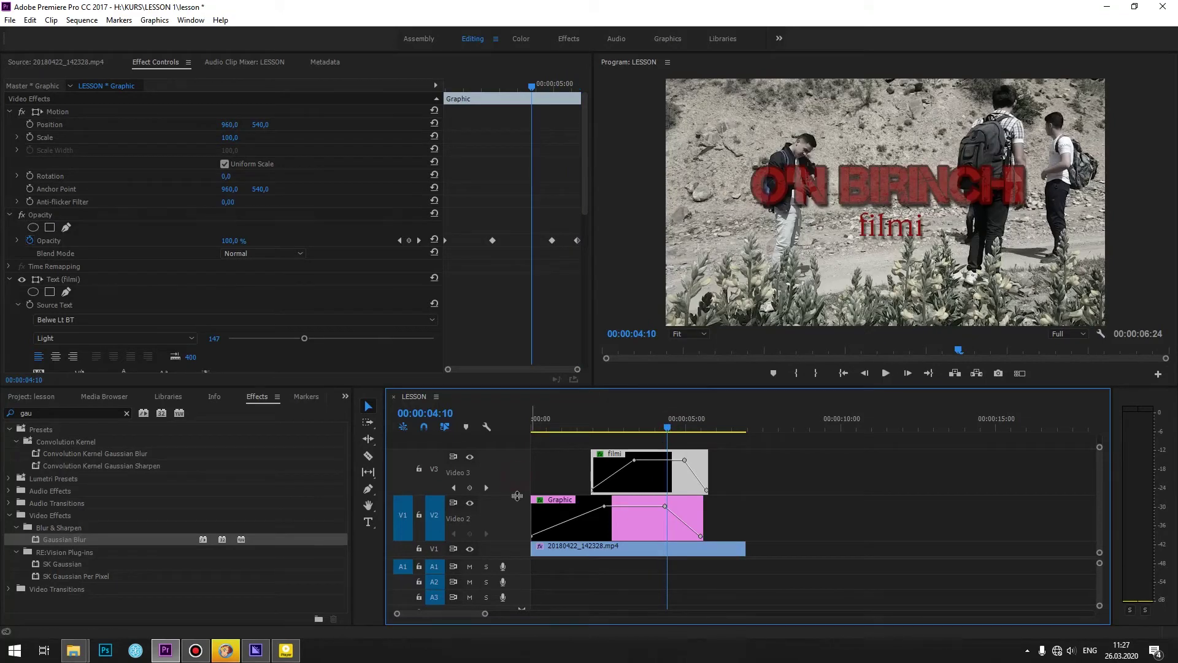
Raise the filmi clip's opening and closing opacity keyframes to about 90%
{"action": "left_click_drag", "start_coordinate": [518, 496], "coordinate": [516, 486]}
{"action": "left_click_drag", "start_coordinate": [519, 542], "coordinate": [517, 533]}
{"action": "left_click", "coordinate": [605, 428]}
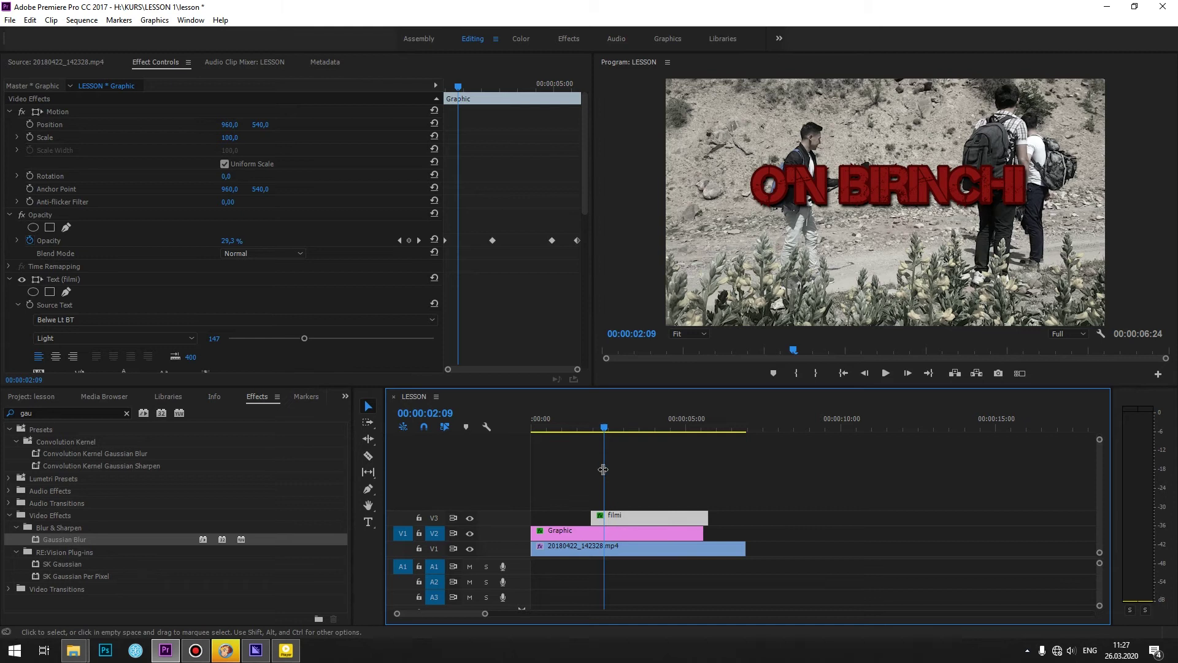
{"action": "double_click", "coordinate": [522, 519]}
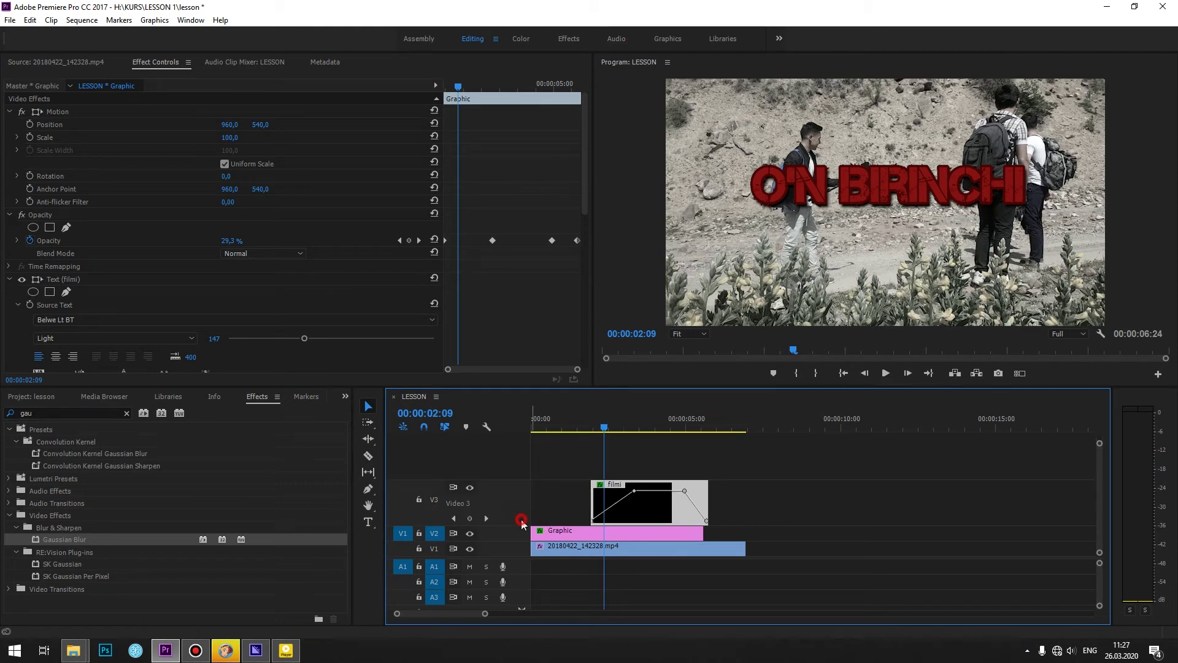
{"action": "double_click", "coordinate": [594, 521]}
{"action": "left_click_drag", "start_coordinate": [592, 521], "coordinate": [593, 490]}
{"action": "left_click_drag", "start_coordinate": [707, 521], "coordinate": [706, 494]}
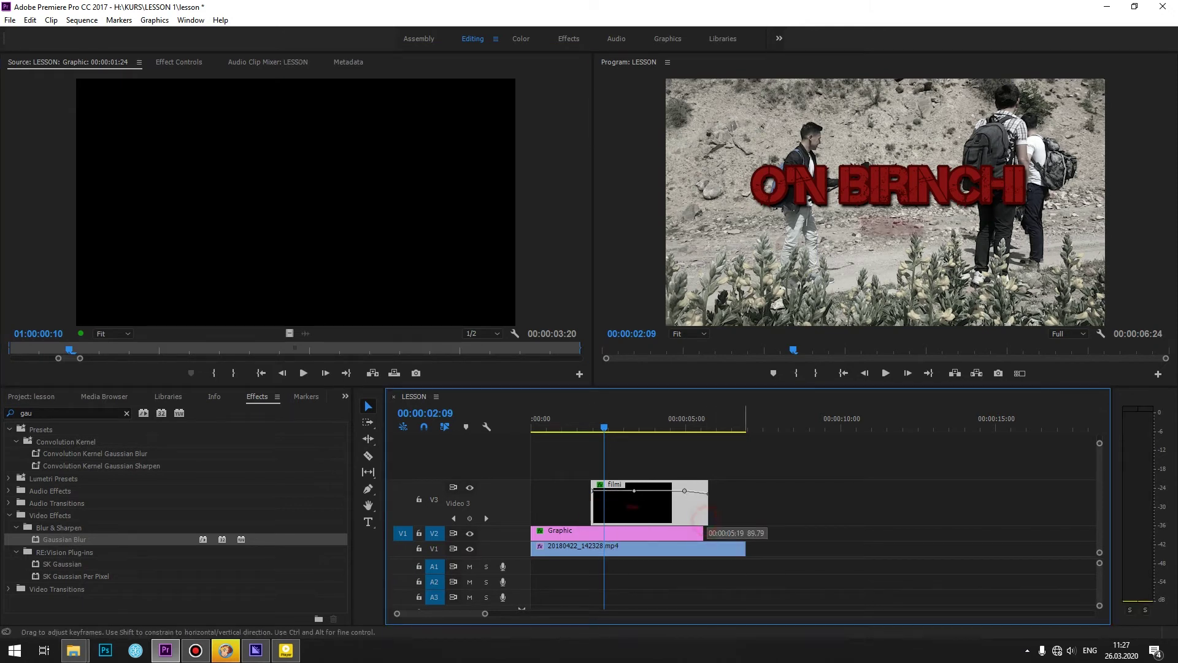
{"action": "left_click", "coordinate": [345, 396]}
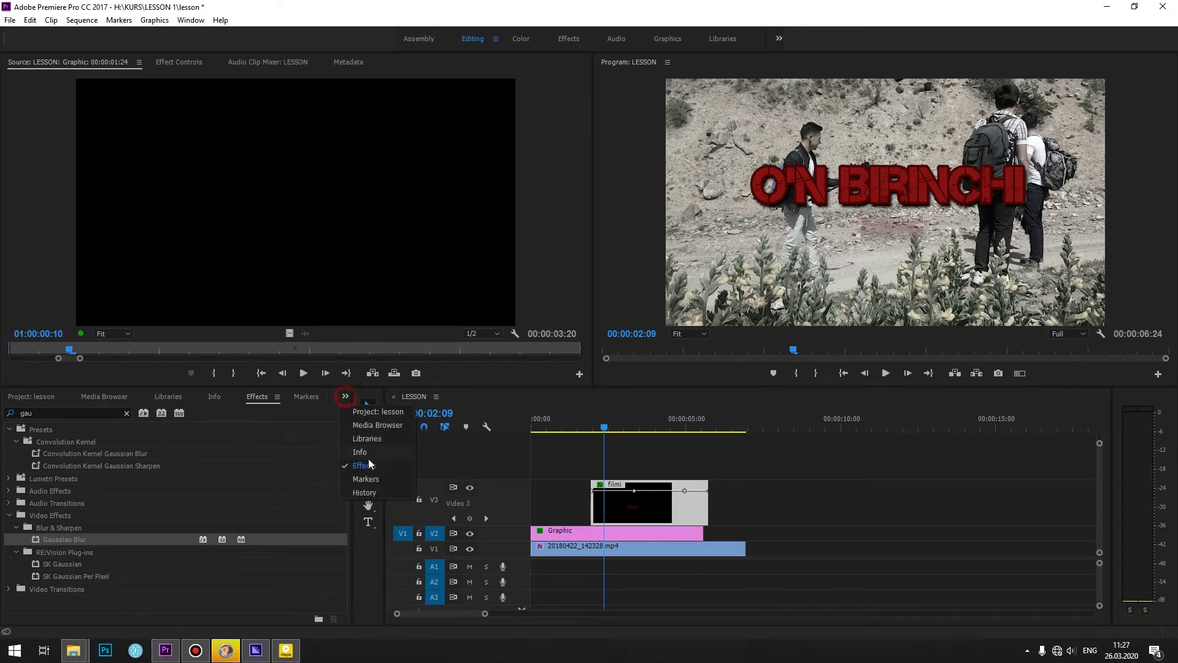
Apply the Additive Dissolve transition to the start of the filmi clip
{"action": "left_click", "coordinate": [363, 466]}
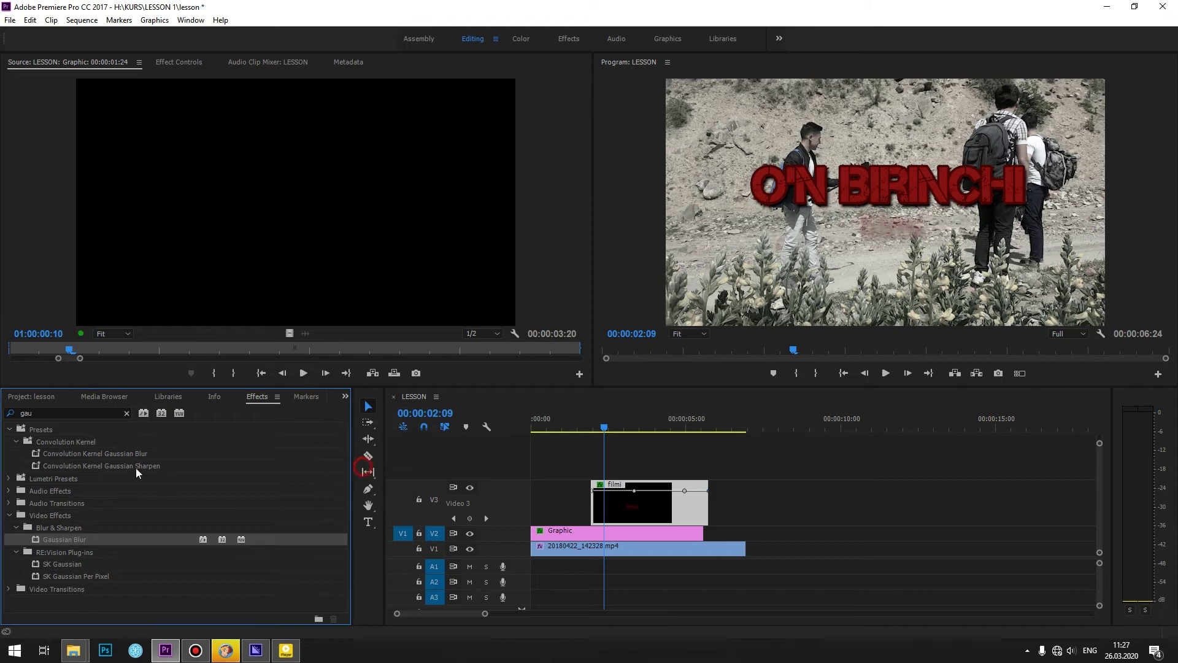
{"action": "left_click", "coordinate": [127, 413]}
{"action": "double_click", "coordinate": [56, 491]}
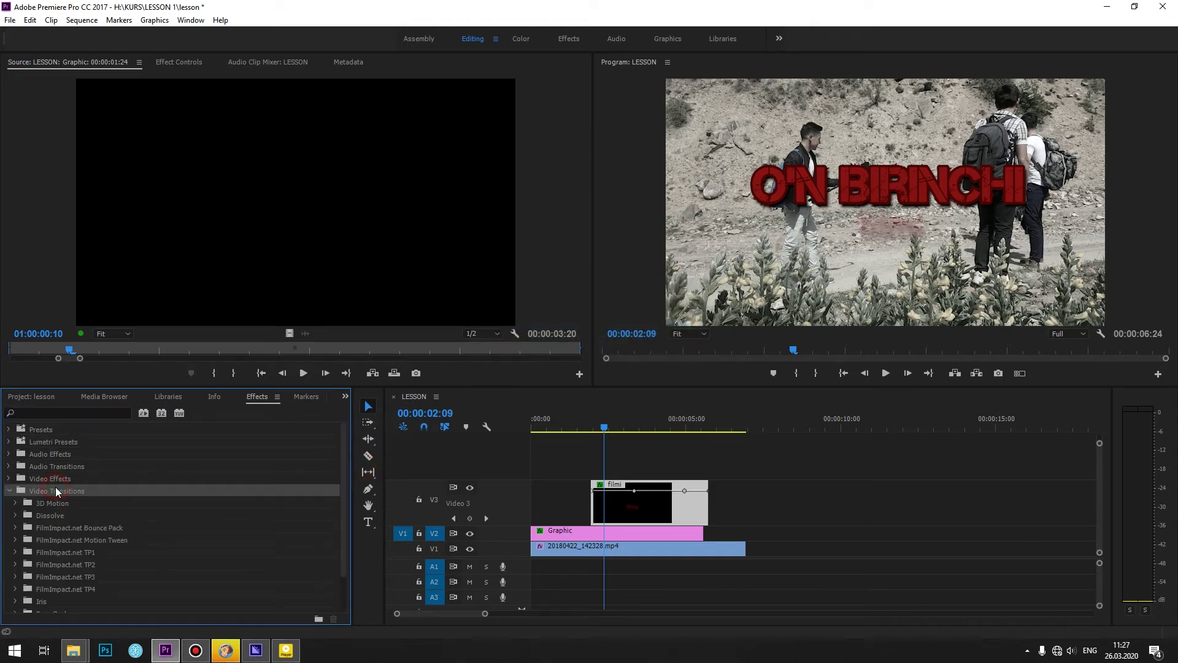
{"action": "left_click", "coordinate": [50, 515]}
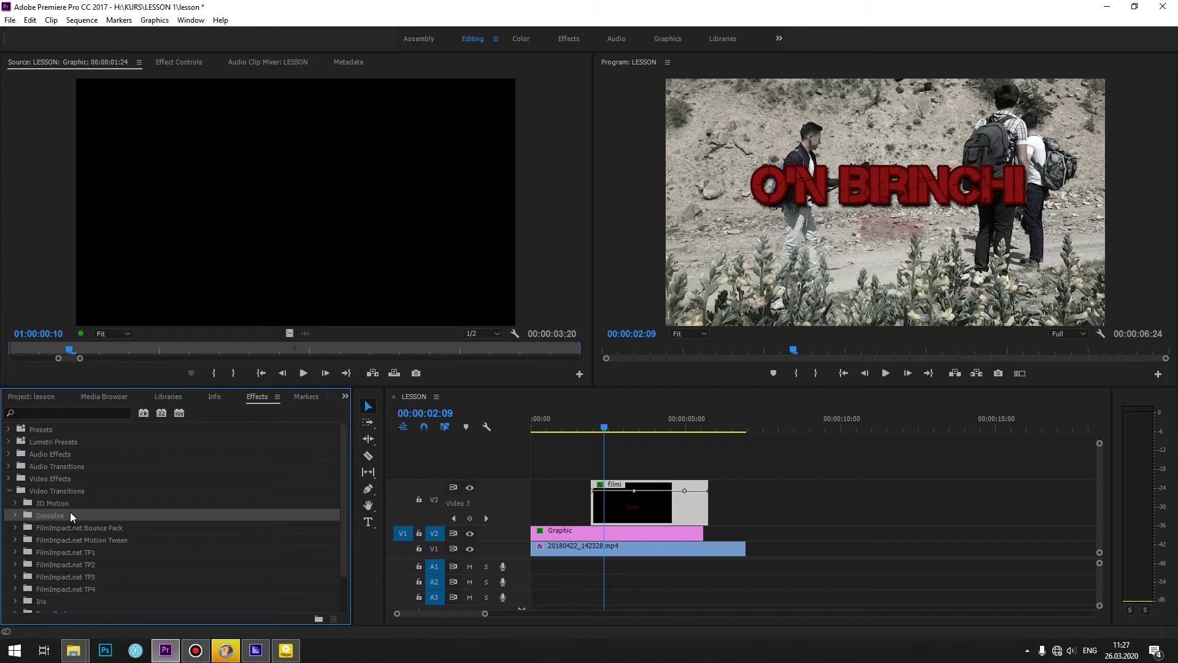
{"action": "double_click", "coordinate": [69, 514]}
{"action": "scroll", "coordinate": [105, 514], "scroll_direction": "down", "scroll_amount": 1}
{"action": "scroll", "coordinate": [102, 516], "scroll_direction": "down", "scroll_amount": 2}
{"action": "scroll", "coordinate": [76, 518], "scroll_direction": "down", "scroll_amount": 1}
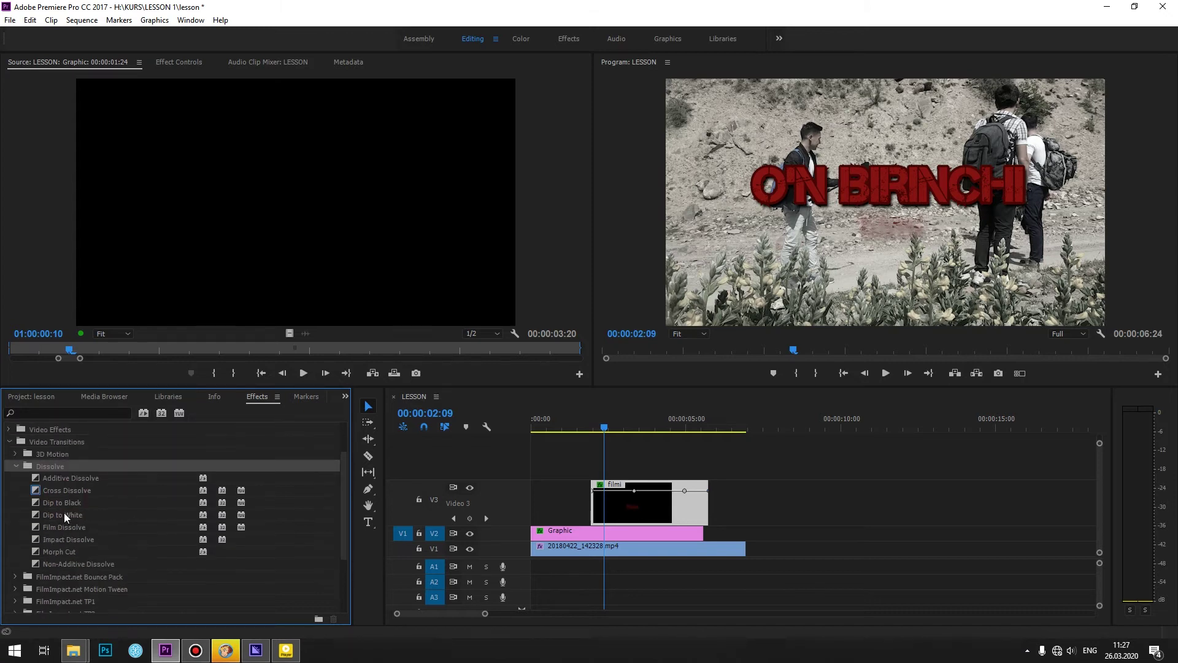
{"action": "left_click", "coordinate": [57, 503]}
{"action": "left_click", "coordinate": [63, 491]}
{"action": "left_click", "coordinate": [67, 478]}
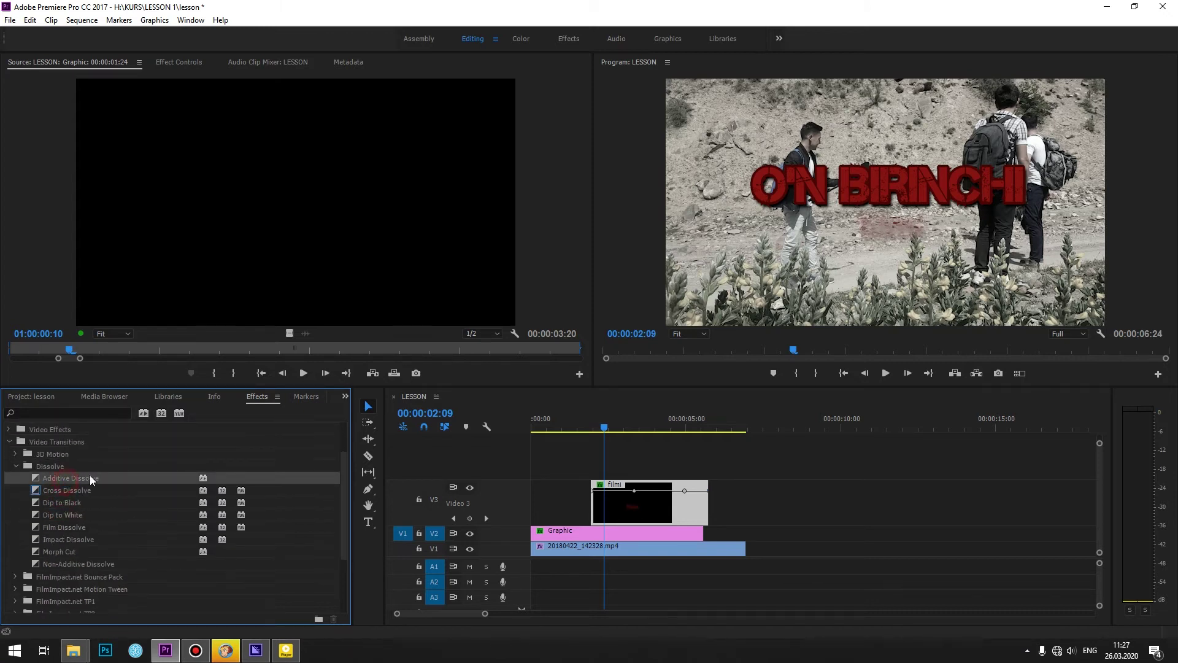
{"action": "left_click_drag", "start_coordinate": [90, 477], "coordinate": [510, 489]}
{"action": "left_click_drag", "start_coordinate": [601, 501], "coordinate": [600, 502]}
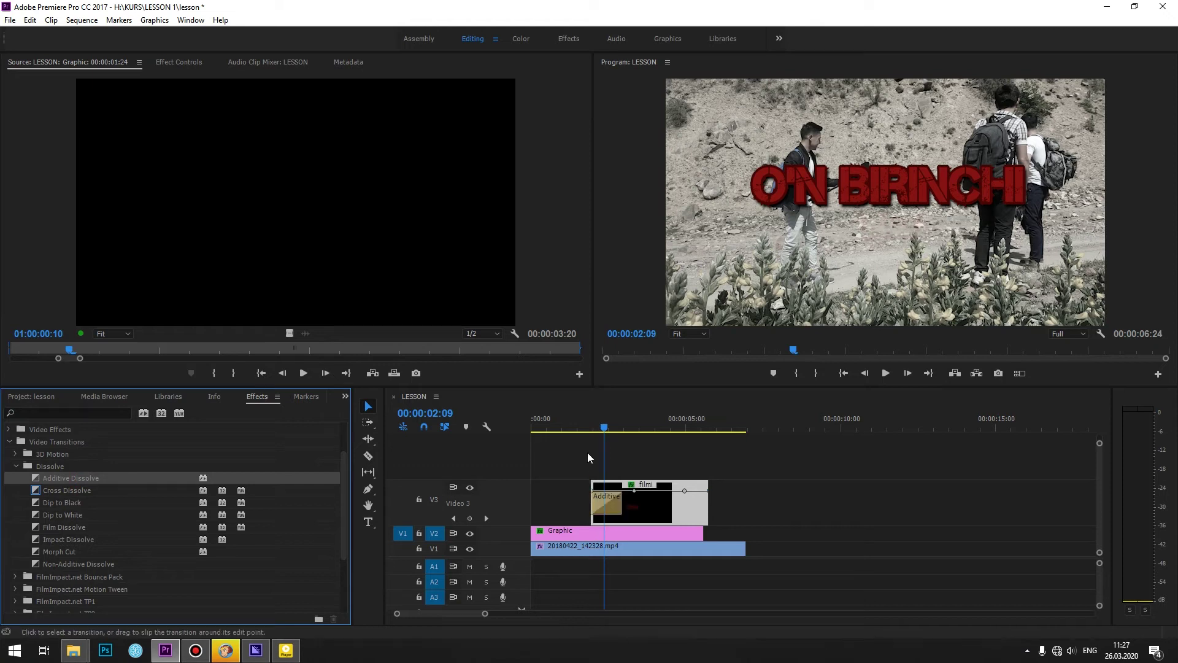
Preview the Additive Dissolve, then delete it from the filmi clip
{"action": "left_click", "coordinate": [583, 429]}
{"action": "key", "text": "space"}
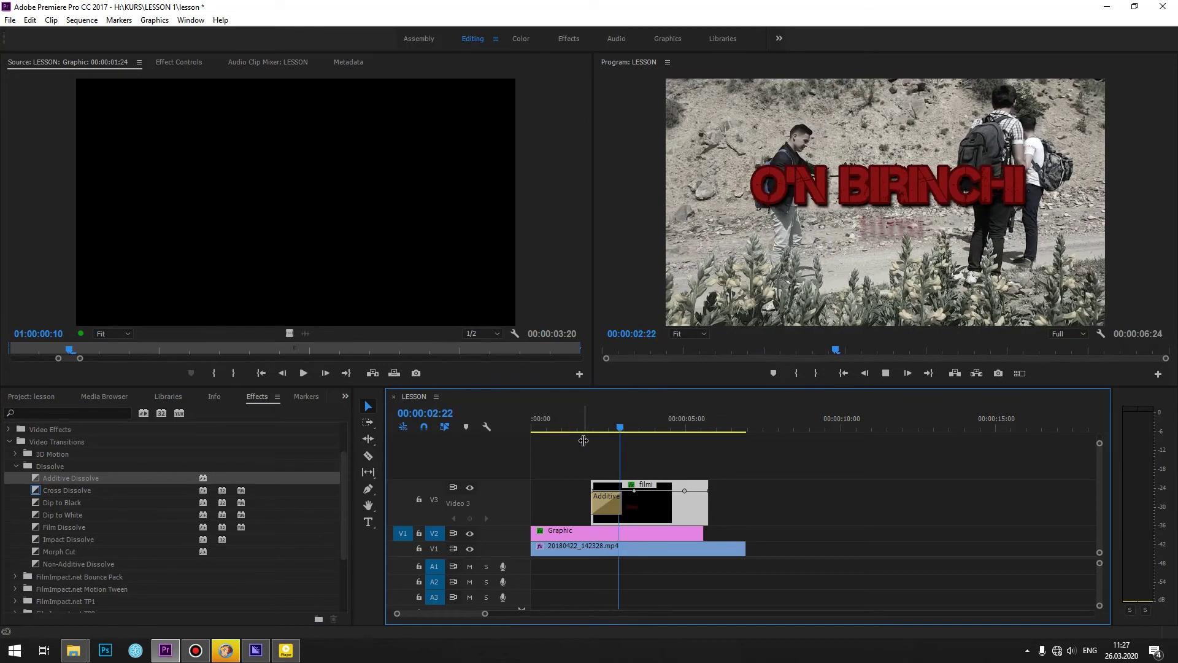
{"action": "left_click", "coordinate": [587, 422]}
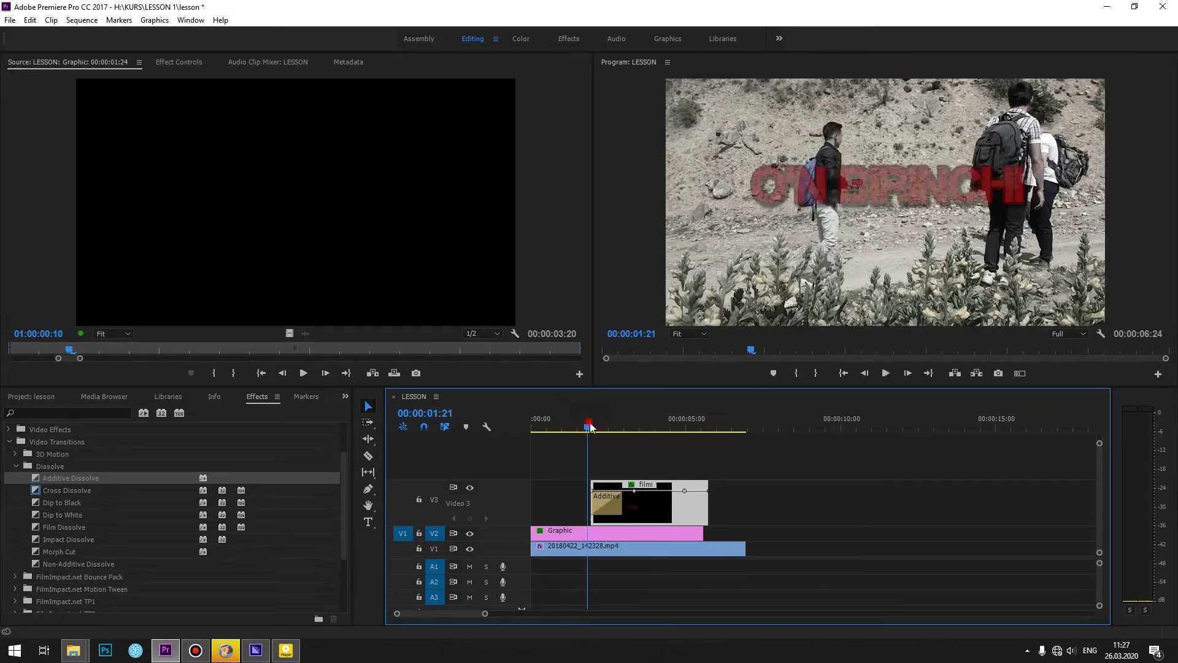
{"action": "key", "text": "space"}
{"action": "left_click", "coordinate": [604, 505]}
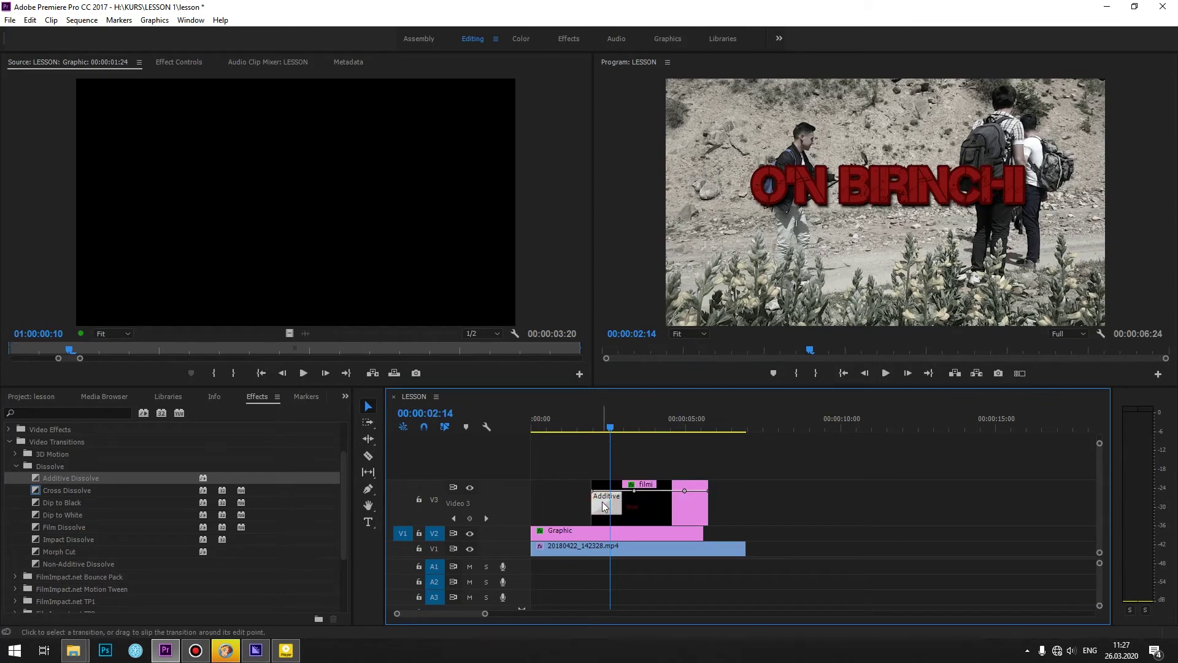
{"action": "key", "text": "Delete"}
{"action": "scroll", "coordinate": [137, 509], "scroll_direction": "down", "scroll_amount": 3}
Add a Cross Zoom transition to the start of the filmi clip and preview it
{"action": "scroll", "coordinate": [133, 509], "scroll_direction": "down", "scroll_amount": 1}
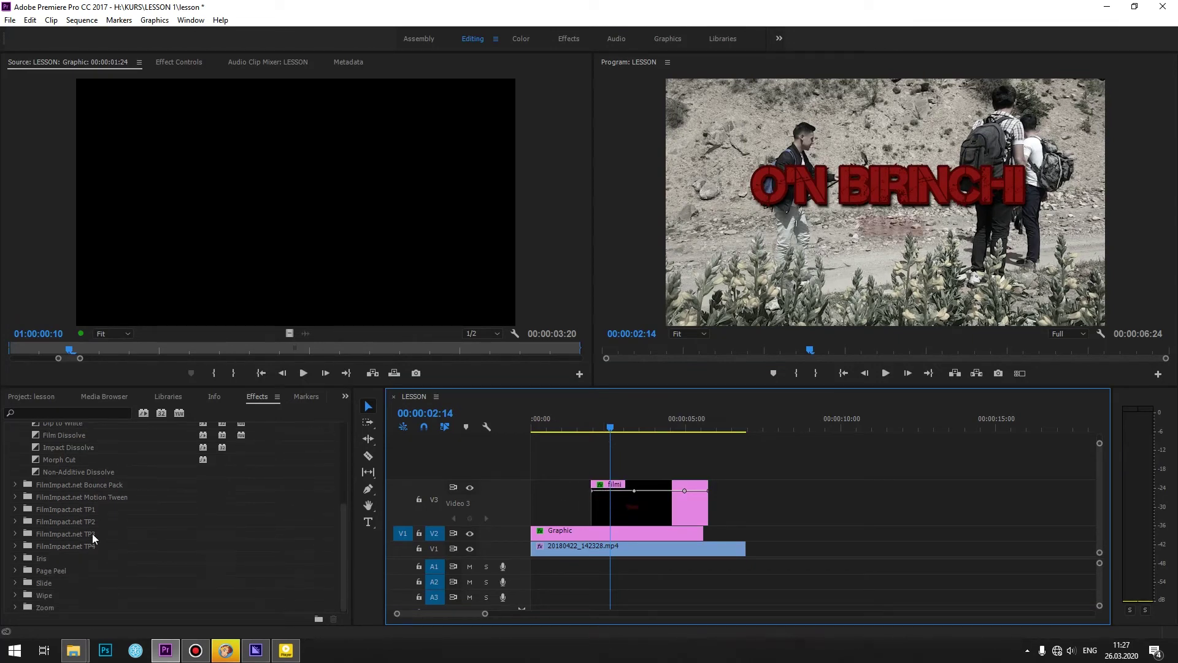
{"action": "double_click", "coordinate": [46, 607]}
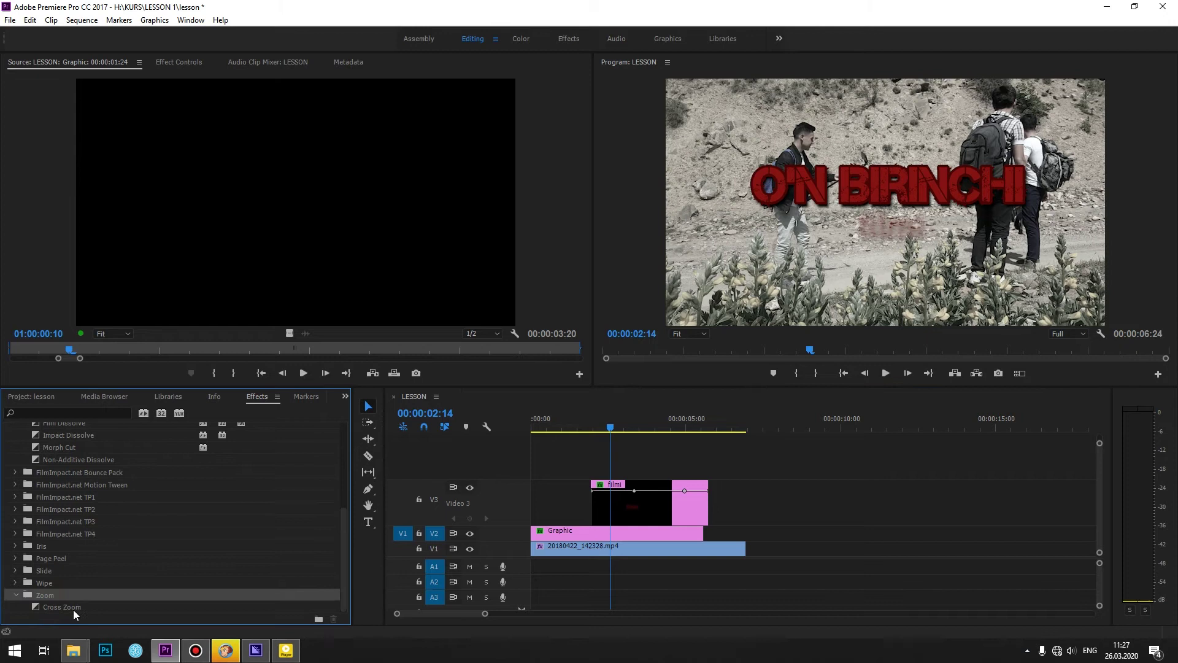
{"action": "left_click_drag", "start_coordinate": [76, 609], "coordinate": [592, 502]}
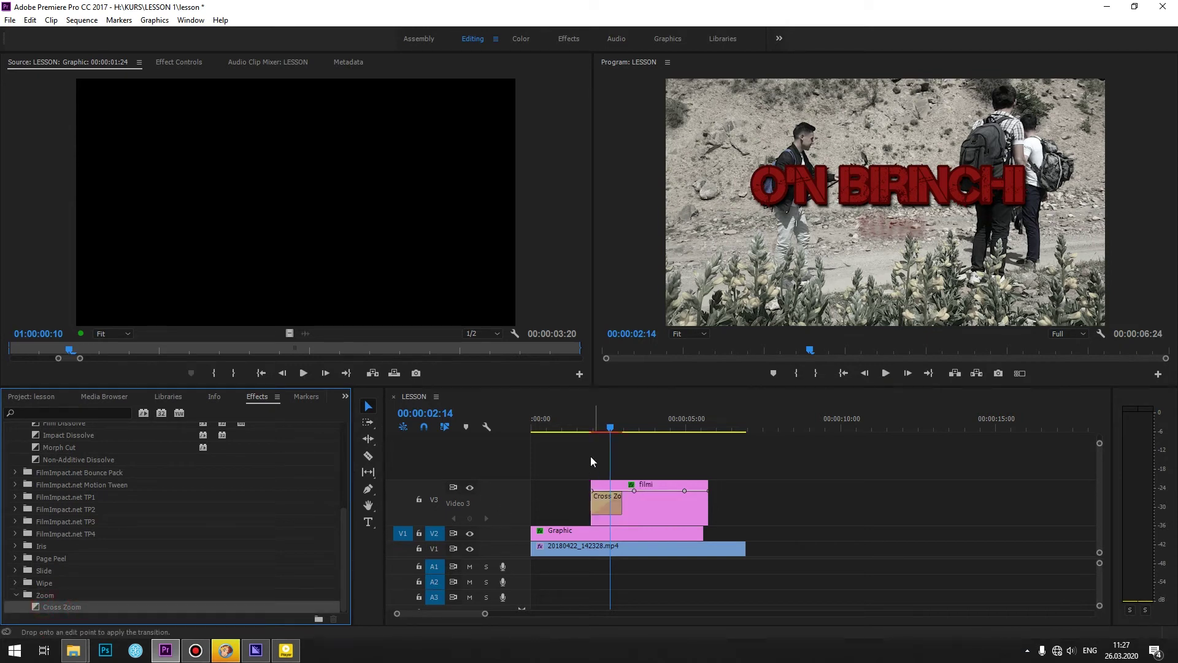
{"action": "left_click", "coordinate": [586, 417]}
{"action": "key", "text": "space"}
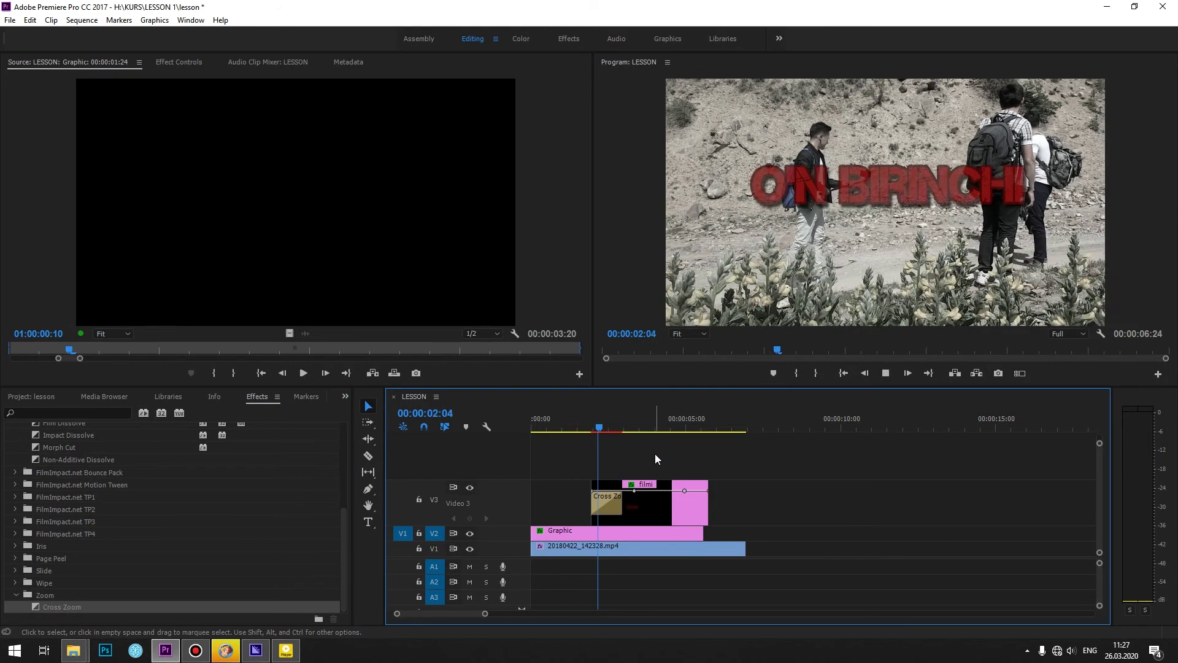
{"action": "left_click", "coordinate": [585, 421]}
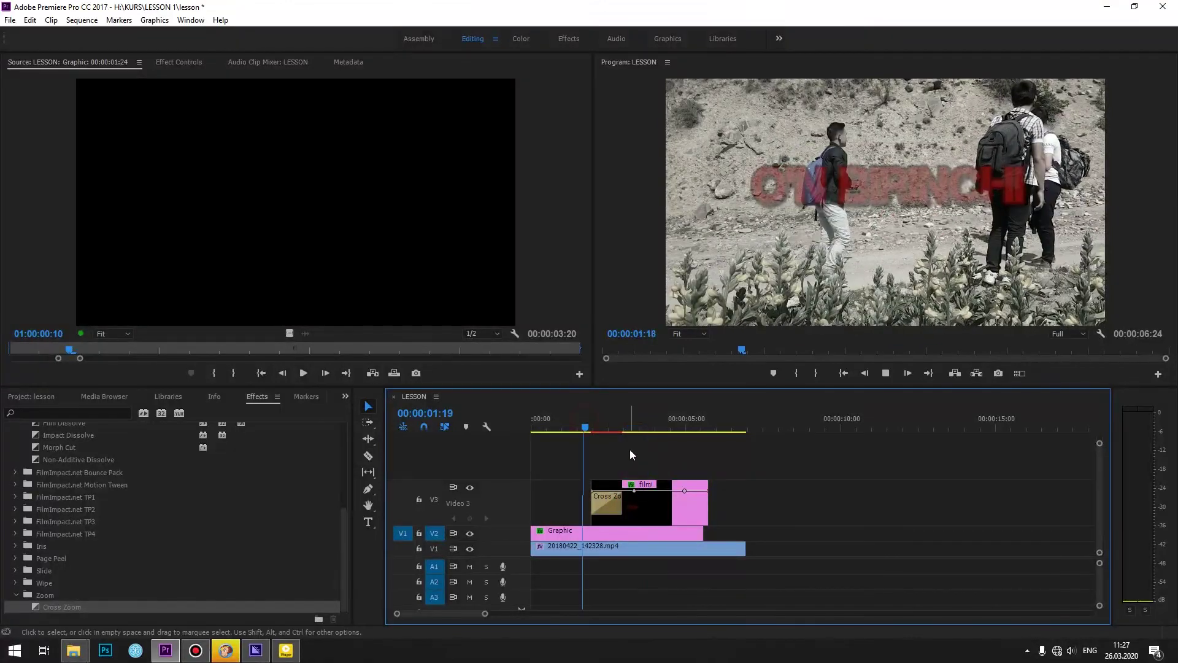
{"action": "key", "text": "space"}
Add a Cross Zoom transition to the end of the filmi clip and replay the outro
{"action": "left_click_drag", "start_coordinate": [98, 607], "coordinate": [692, 500]}
{"action": "key", "text": "space"}
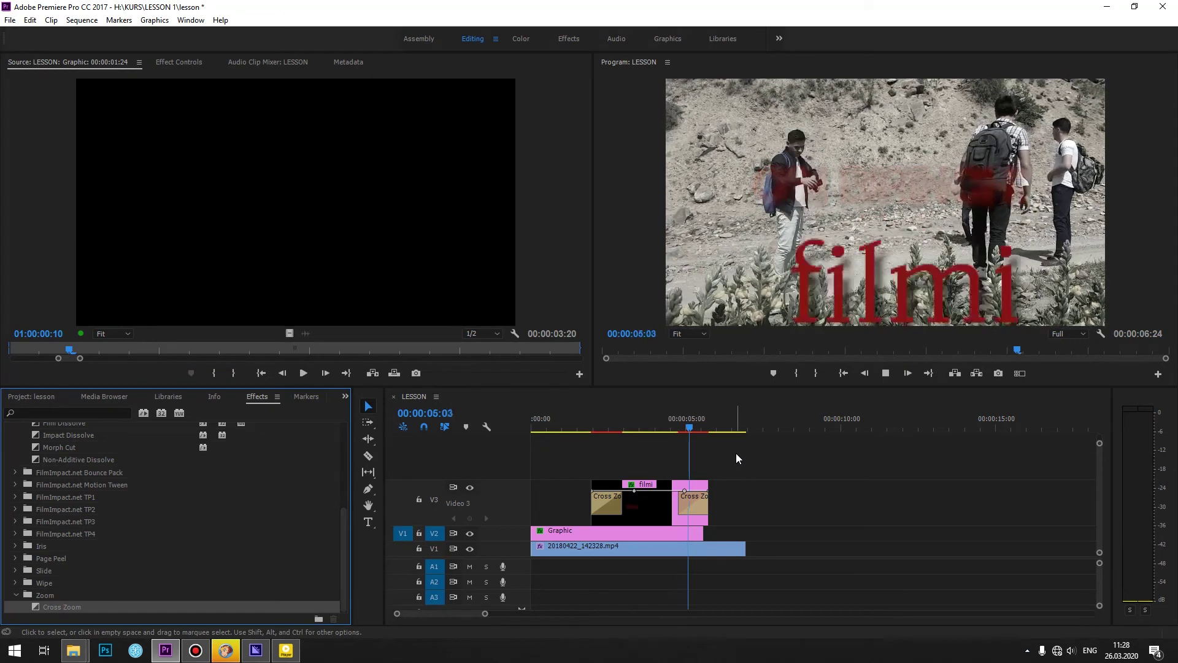
{"action": "left_click", "coordinate": [670, 419]}
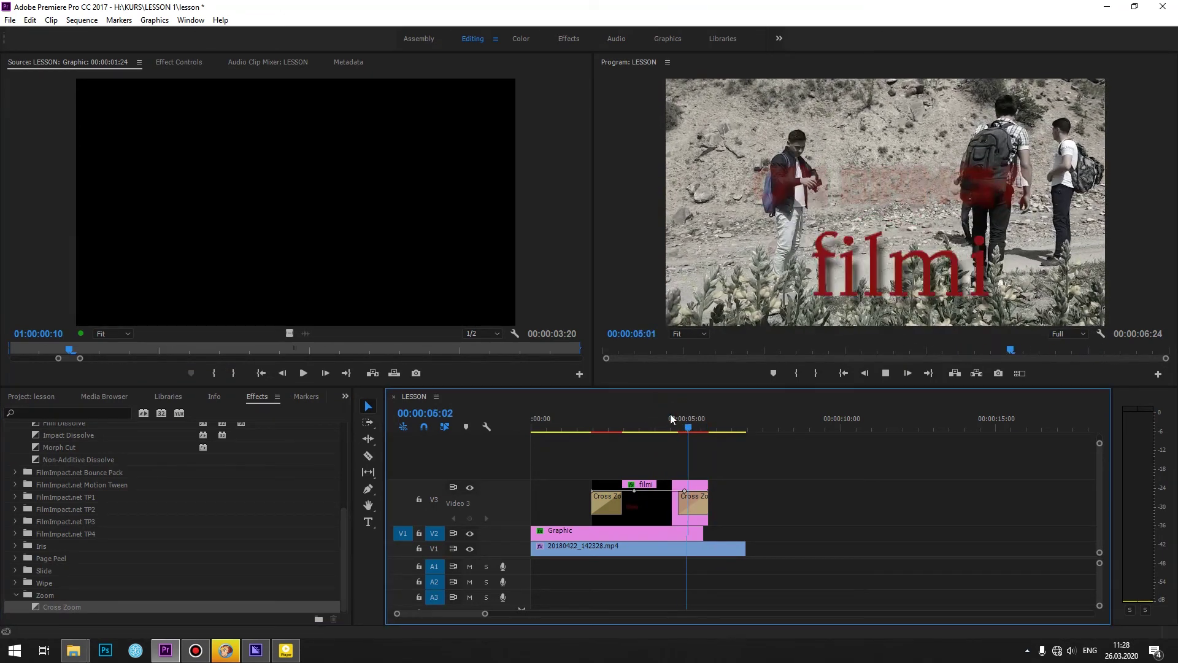
{"action": "left_click", "coordinate": [638, 428]}
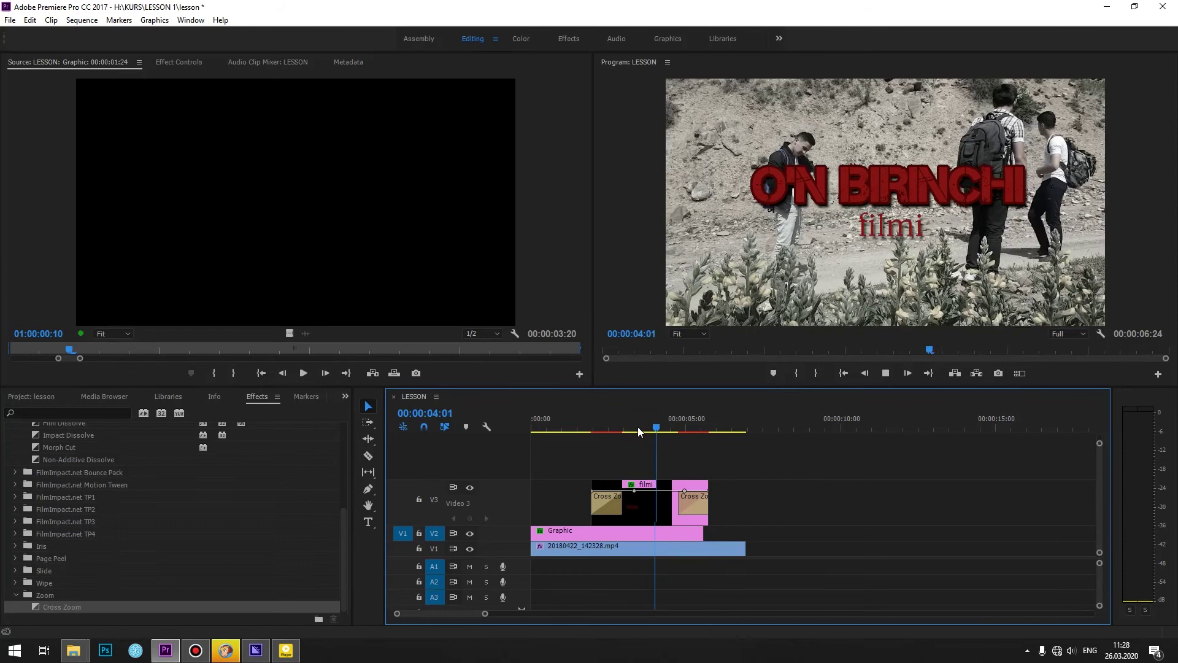
{"action": "left_click", "coordinate": [698, 428]}
{"action": "key", "text": "space"}
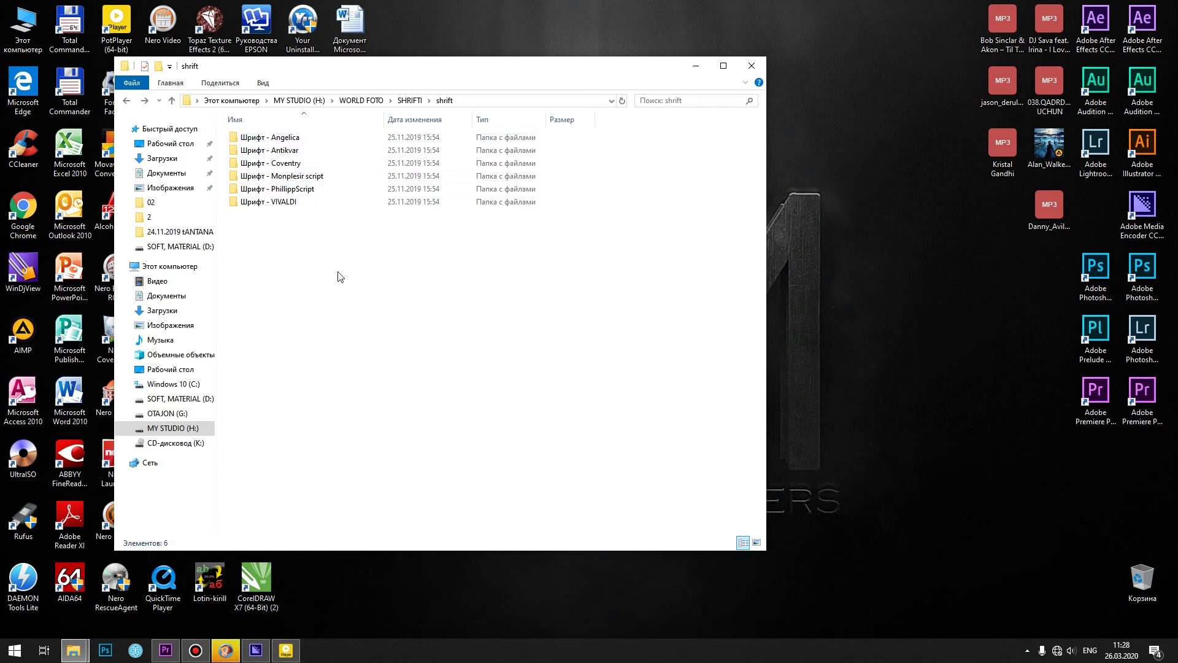
Open the Шрифт - Angelica folder and install the Angelica font from its preview
{"action": "double_click", "coordinate": [286, 138]}
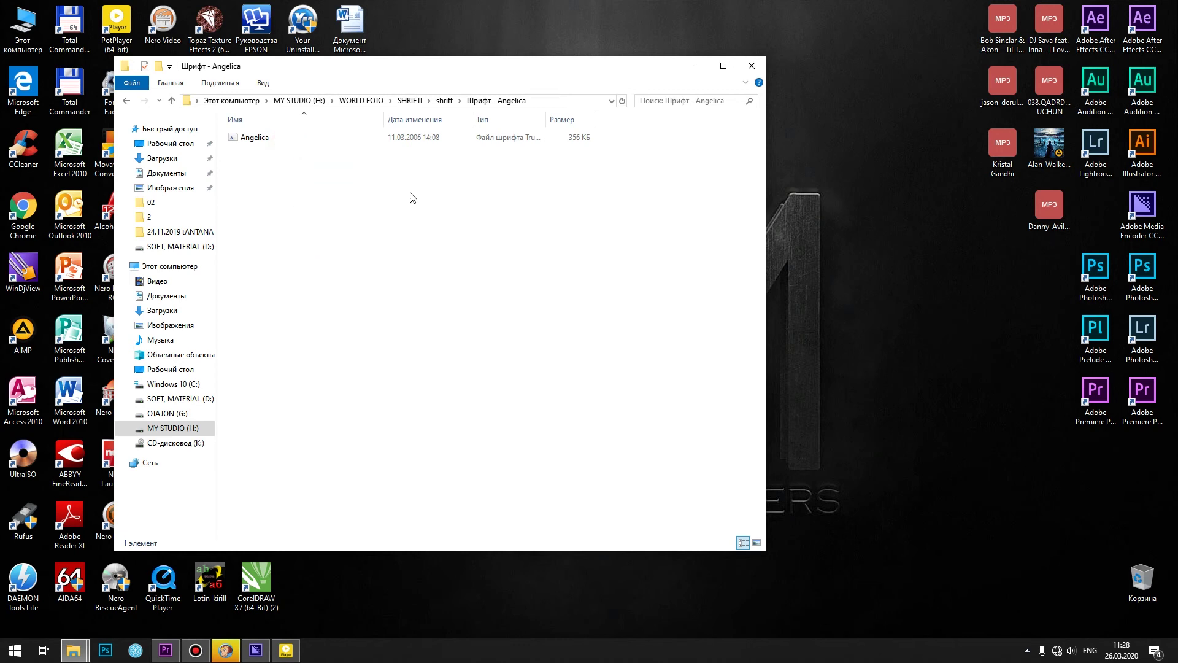
{"action": "key", "text": "BackSpace"}
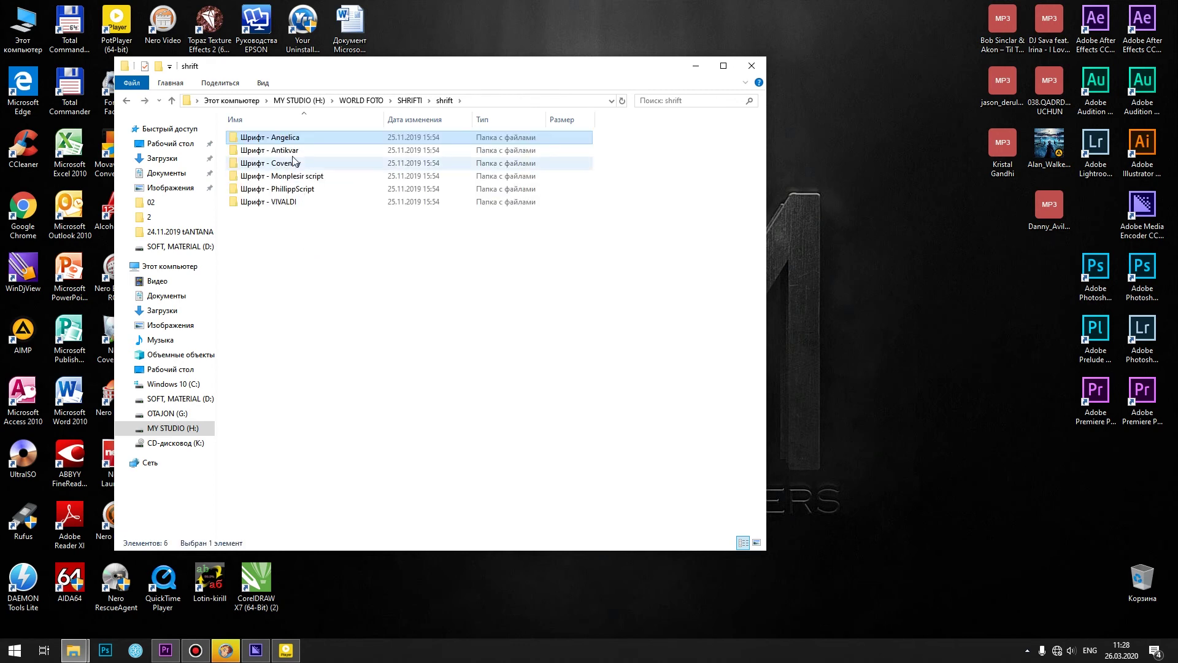
{"action": "double_click", "coordinate": [282, 138]}
{"action": "double_click", "coordinate": [267, 138]}
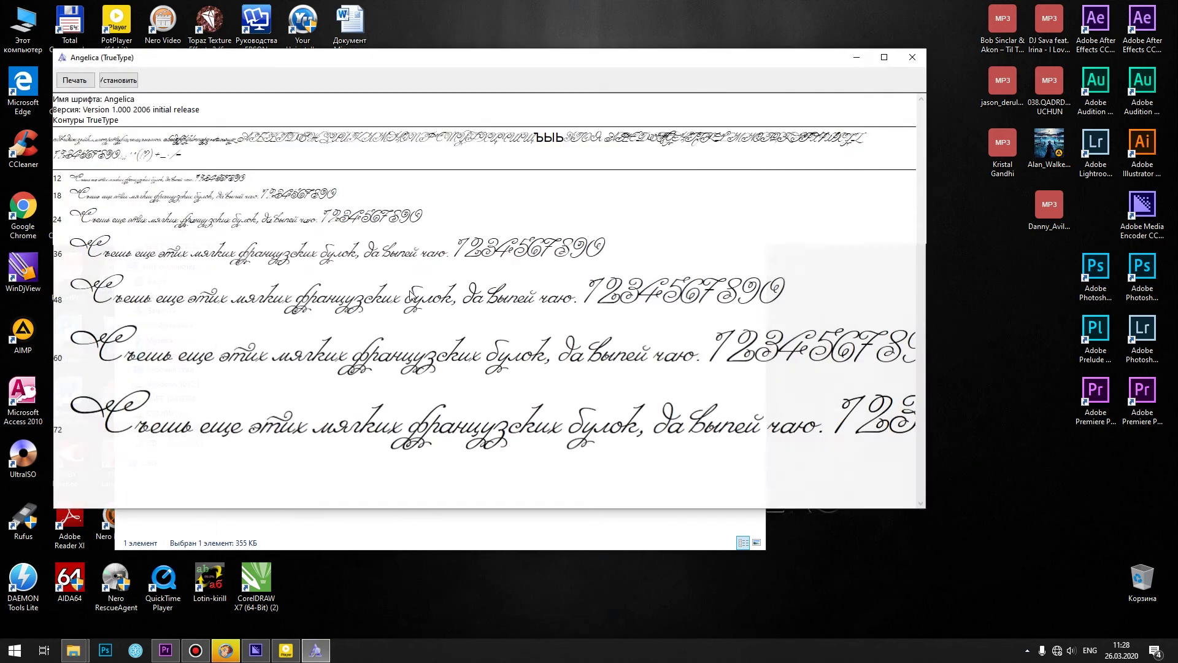
{"action": "left_click", "coordinate": [119, 80]}
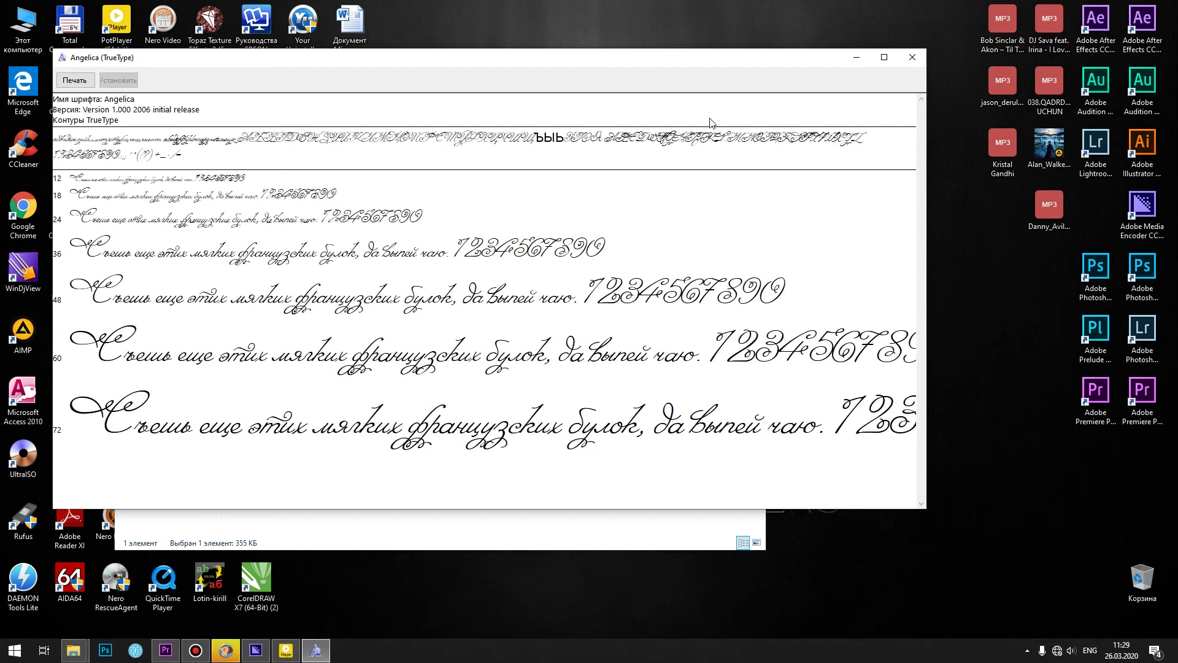
{"action": "left_click", "coordinate": [912, 57]}
{"action": "left_click", "coordinate": [370, 273]}
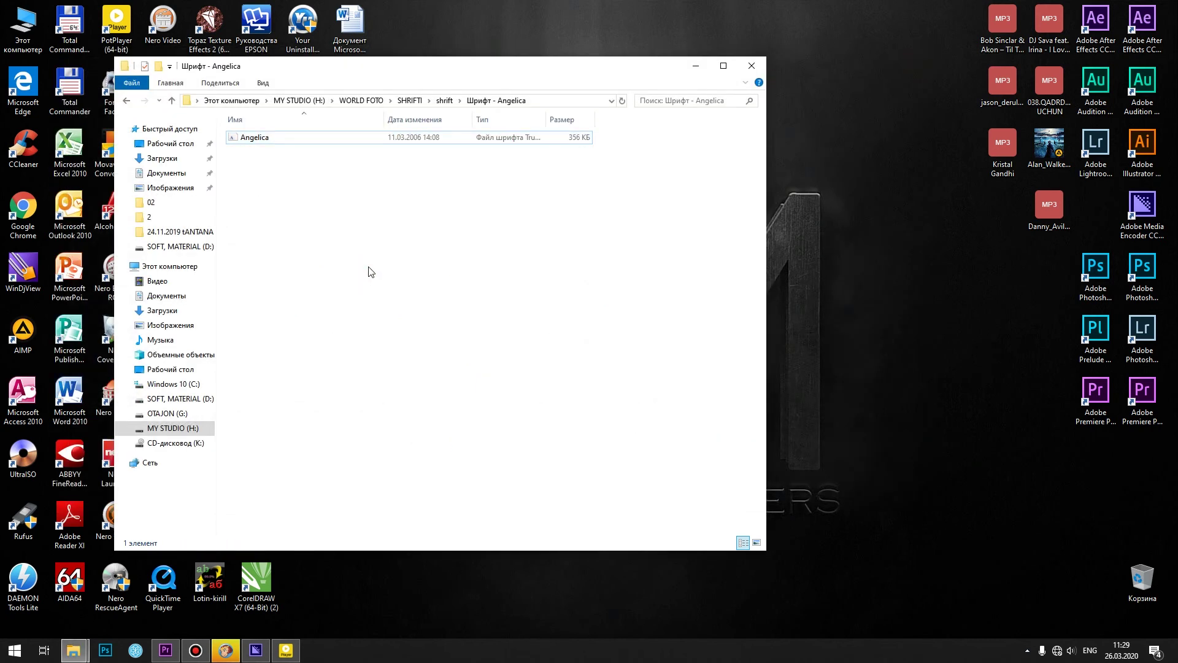
Copy the Angelica and Antikvar font files from their subfolders into the shrift folder
{"action": "left_click", "coordinate": [257, 142]}
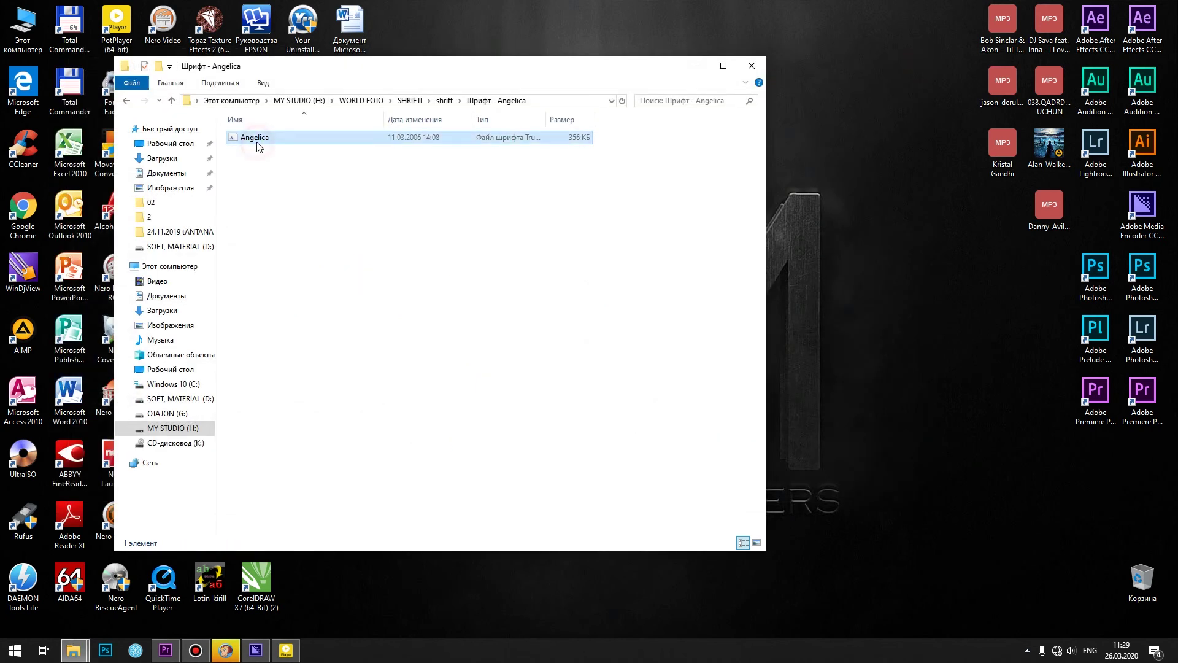
{"action": "key", "text": "alt+Up"}
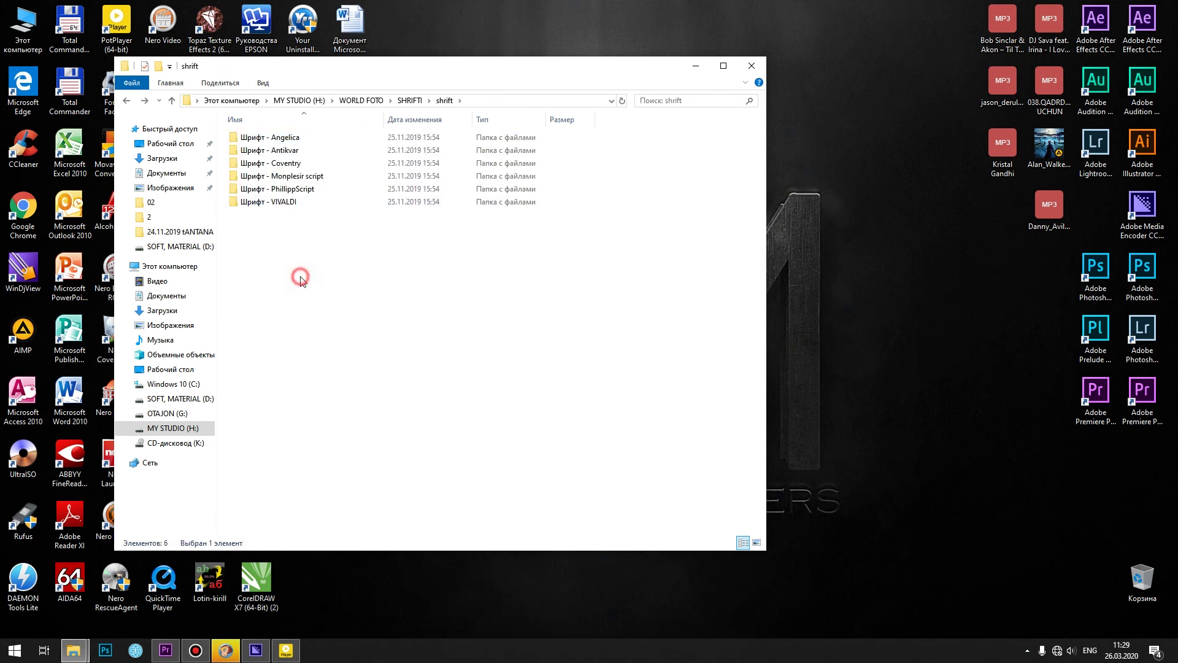
{"action": "key", "text": "ctrl+v"}
{"action": "double_click", "coordinate": [283, 152]}
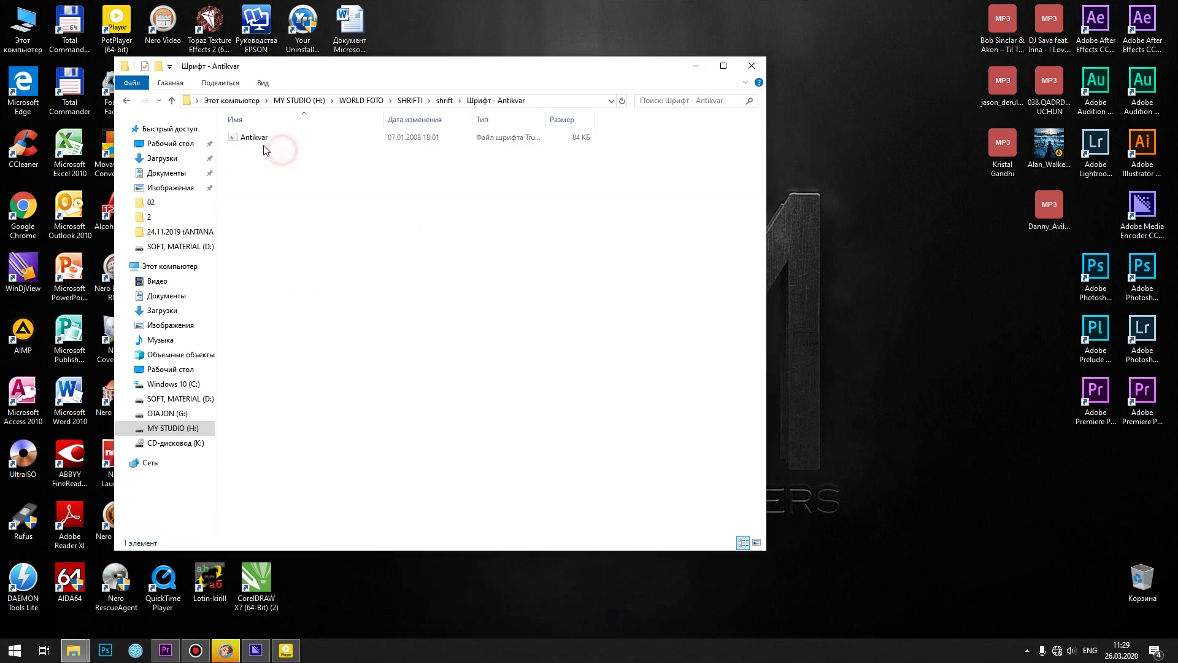
{"action": "left_click", "coordinate": [263, 146]}
{"action": "left_click", "coordinate": [277, 194]}
{"action": "key", "text": "alt+Left"}
{"action": "key", "text": "ctrl+v"}
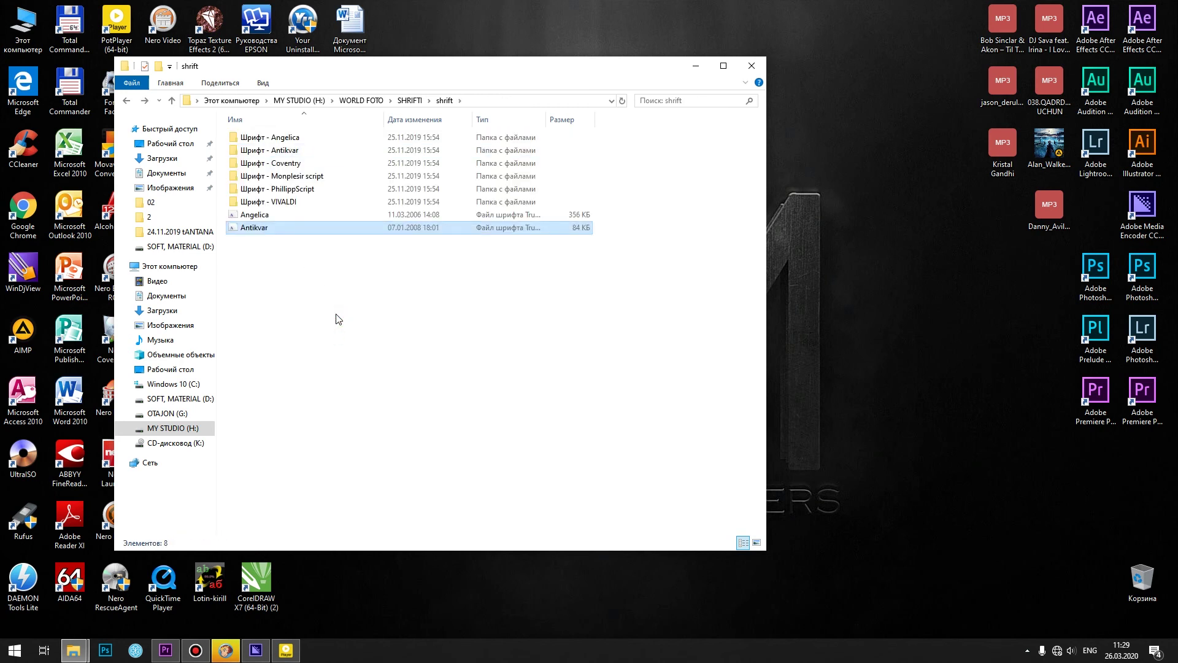
{"action": "left_click", "coordinate": [321, 295]}
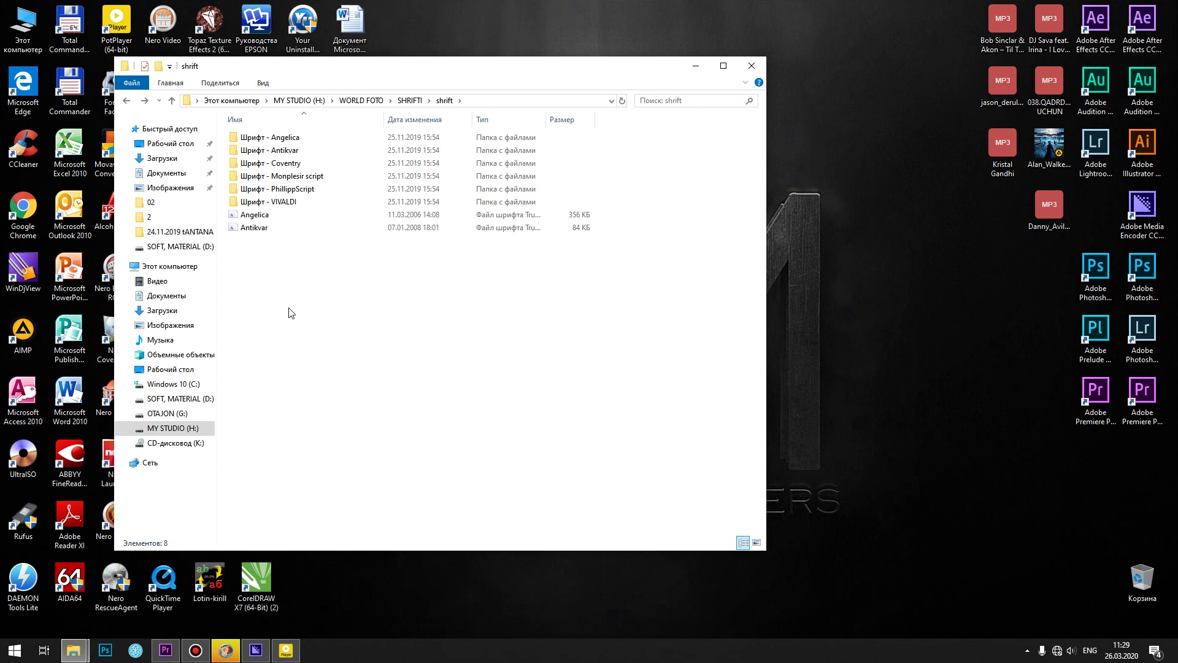
{"action": "left_click", "coordinate": [15, 649]}
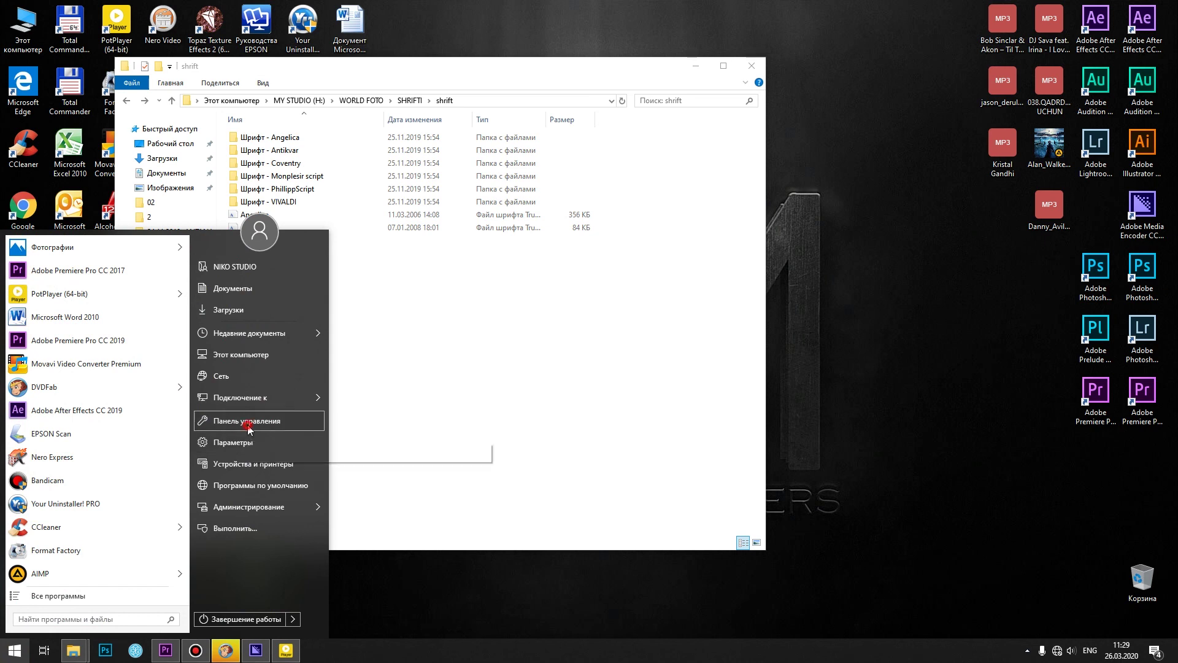
Open the Control Panel's Fonts page and arrange it beside the shrift window
{"action": "left_click", "coordinate": [246, 422]}
{"action": "left_click", "coordinate": [687, 330]}
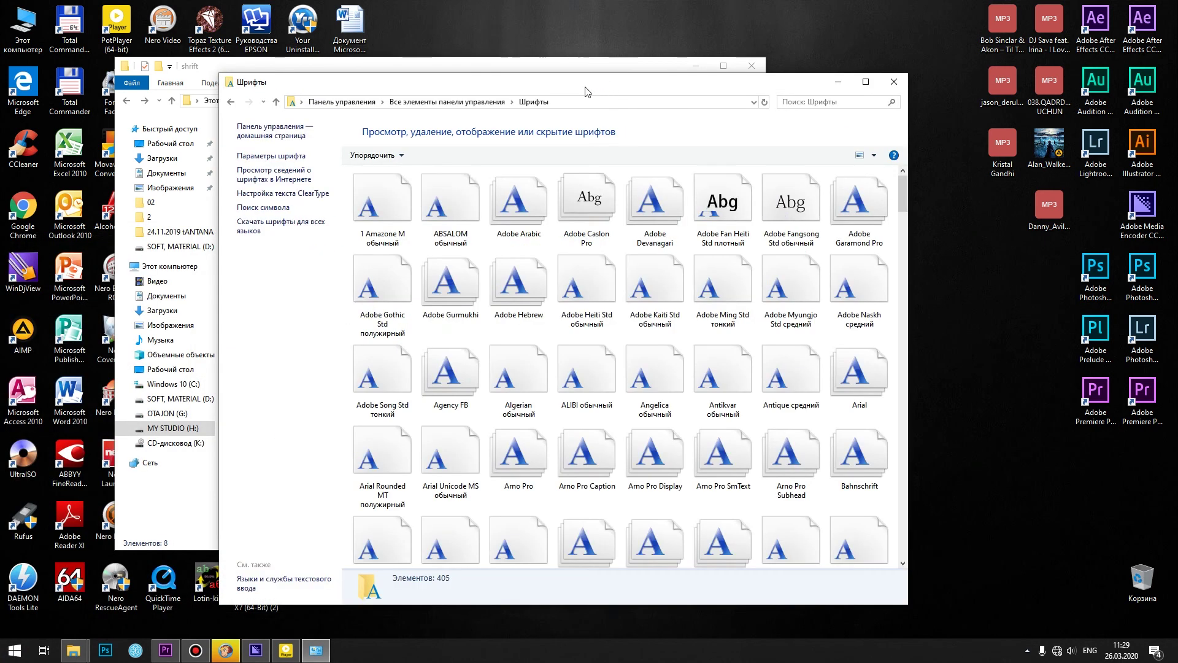
{"action": "left_click_drag", "start_coordinate": [594, 83], "coordinate": [812, 35]}
{"action": "scroll", "coordinate": [845, 282], "scroll_direction": "down", "scroll_amount": 5}
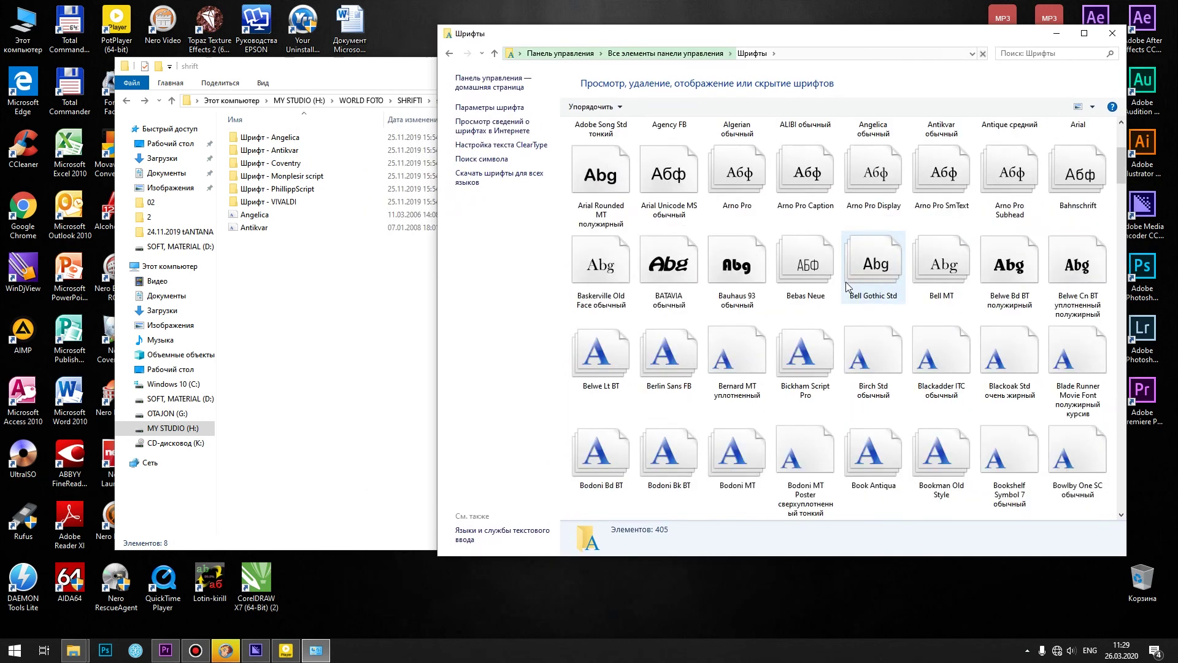
{"action": "scroll", "coordinate": [843, 373], "scroll_direction": "down", "scroll_amount": 5}
{"action": "scroll", "coordinate": [843, 373], "scroll_direction": "up", "scroll_amount": 10}
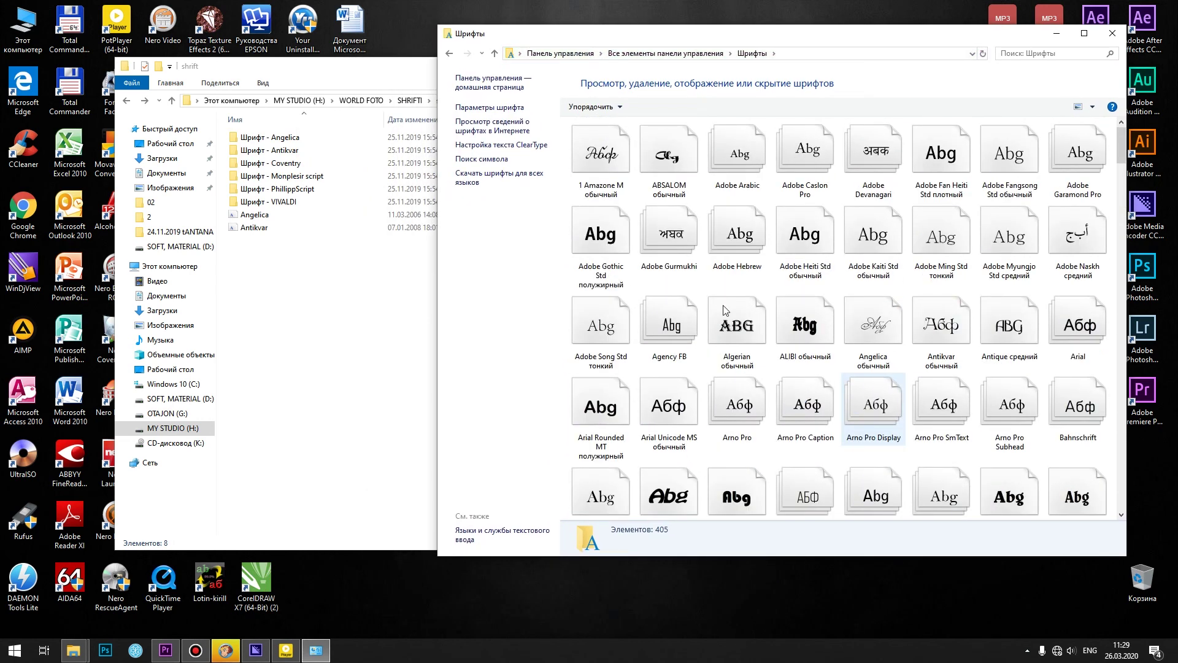
{"action": "mouse_move", "coordinate": [386, 58]}
{"action": "left_mouse_down"}
{"action": "mouse_move", "coordinate": [386, 69]}
{"action": "mouse_move", "coordinate": [262, 48]}
{"action": "left_mouse_up"}
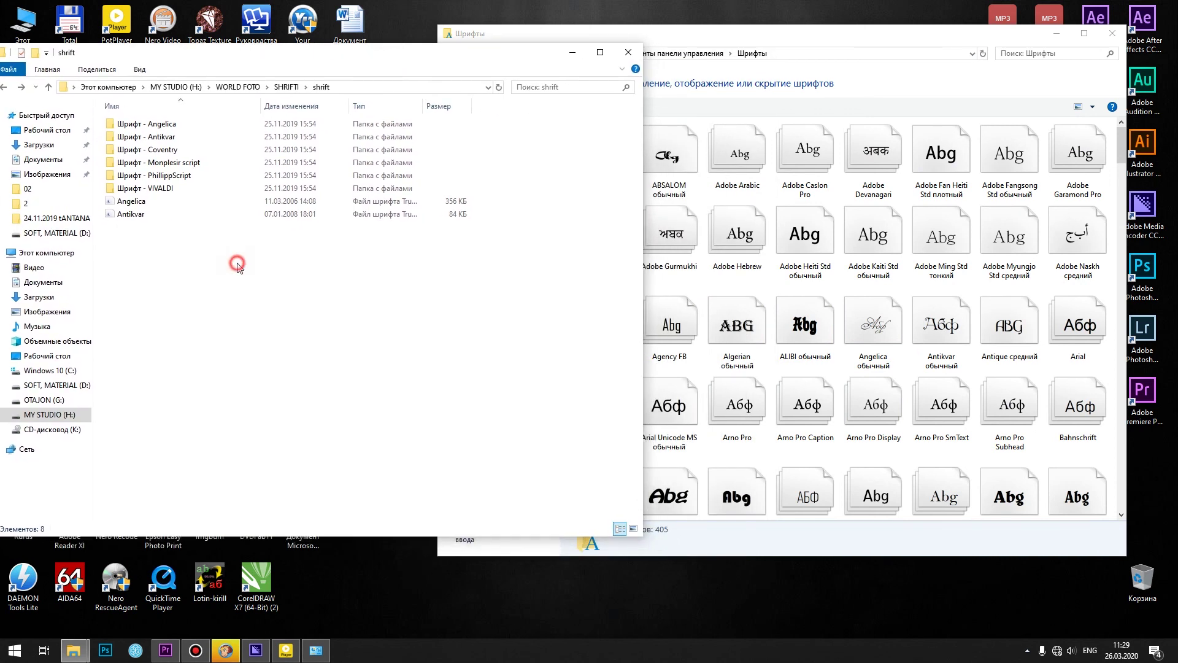
Drag the Angelica and Antikvar files into Fonts, replacing both installed versions
{"action": "left_click_drag", "start_coordinate": [238, 265], "coordinate": [123, 199]}
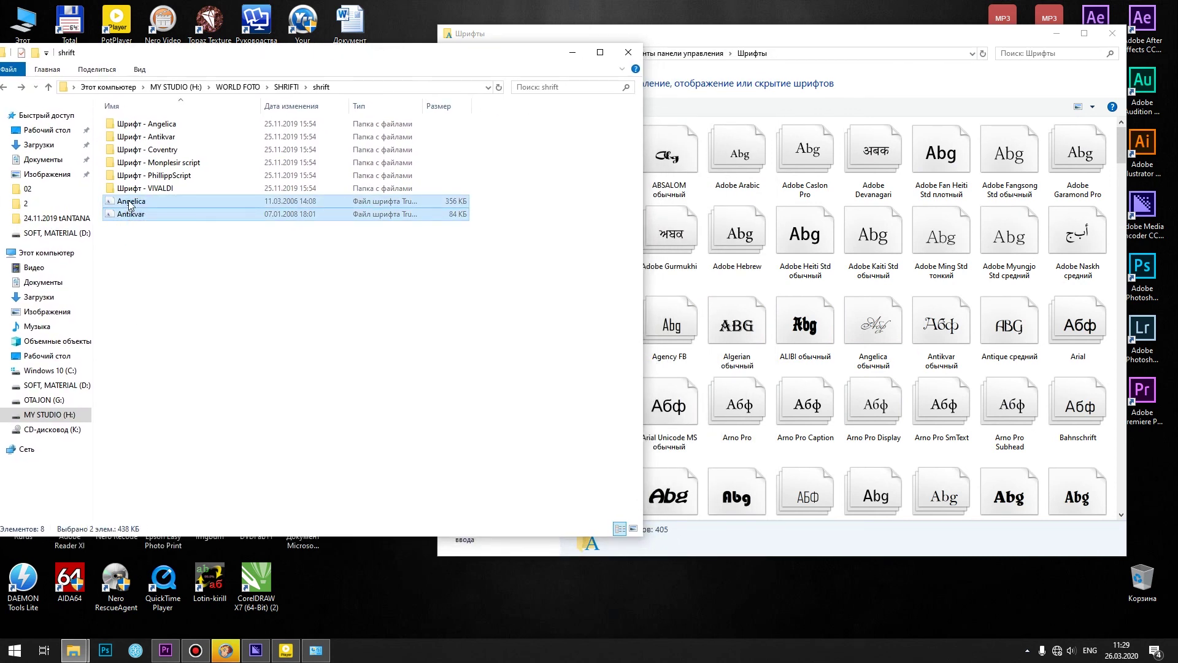
{"action": "left_click_drag", "start_coordinate": [133, 210], "coordinate": [952, 270]}
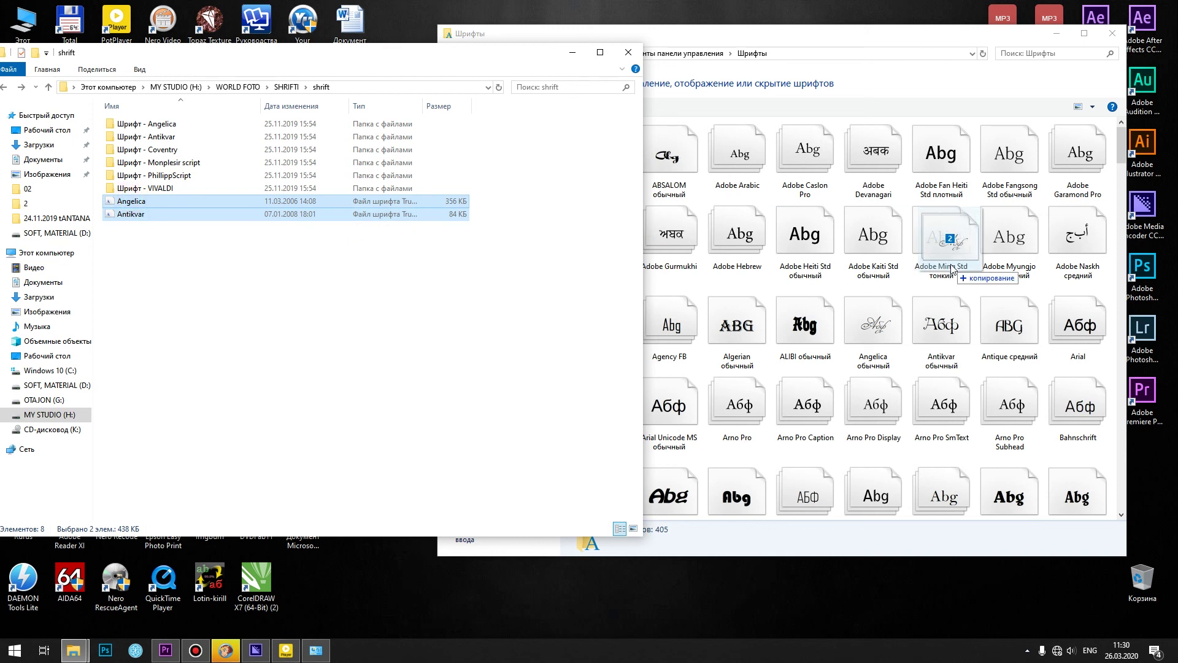
{"action": "left_click_drag", "start_coordinate": [952, 270], "coordinate": [952, 270]}
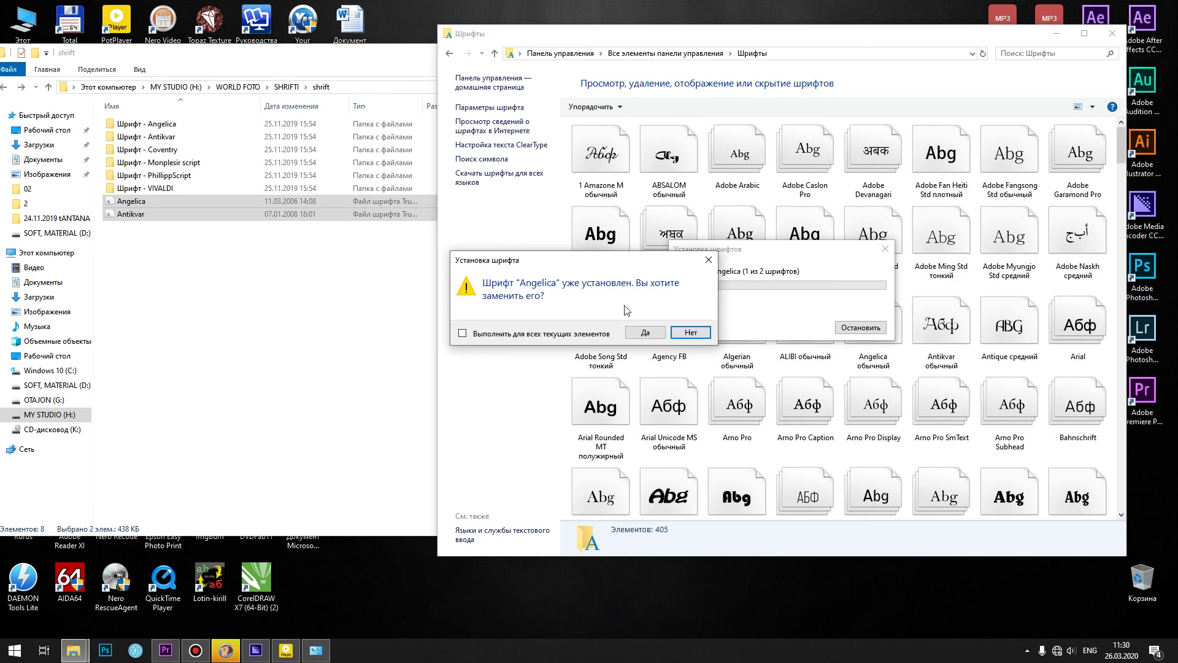
{"action": "left_click", "coordinate": [643, 332]}
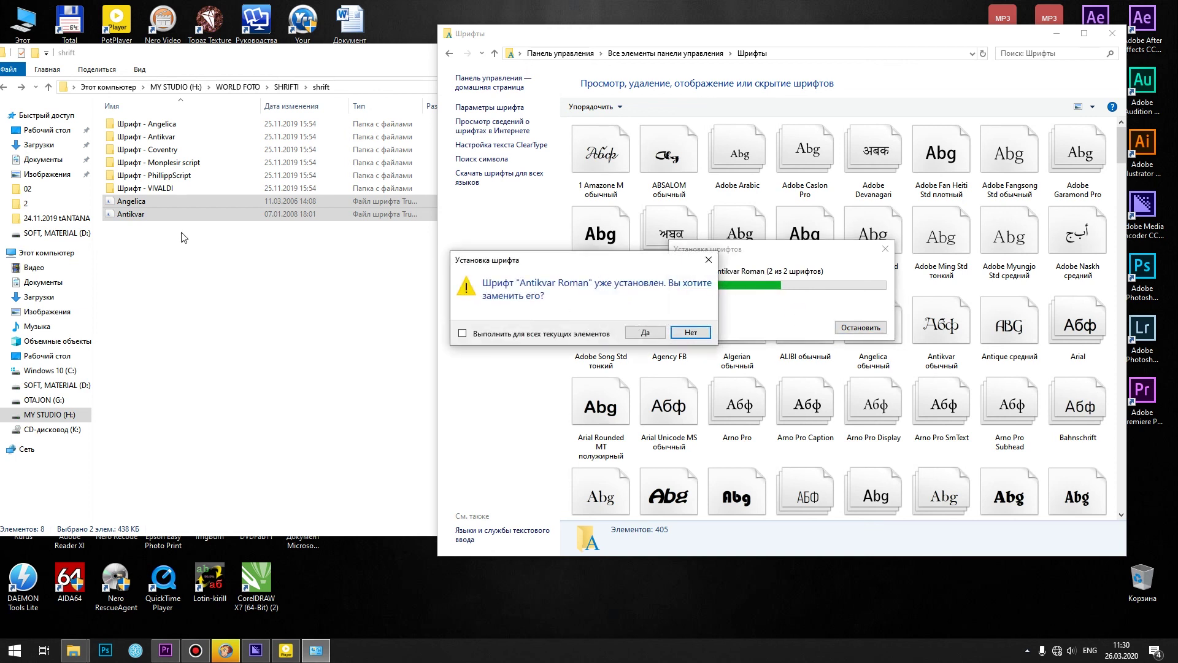
{"action": "left_click", "coordinate": [645, 332]}
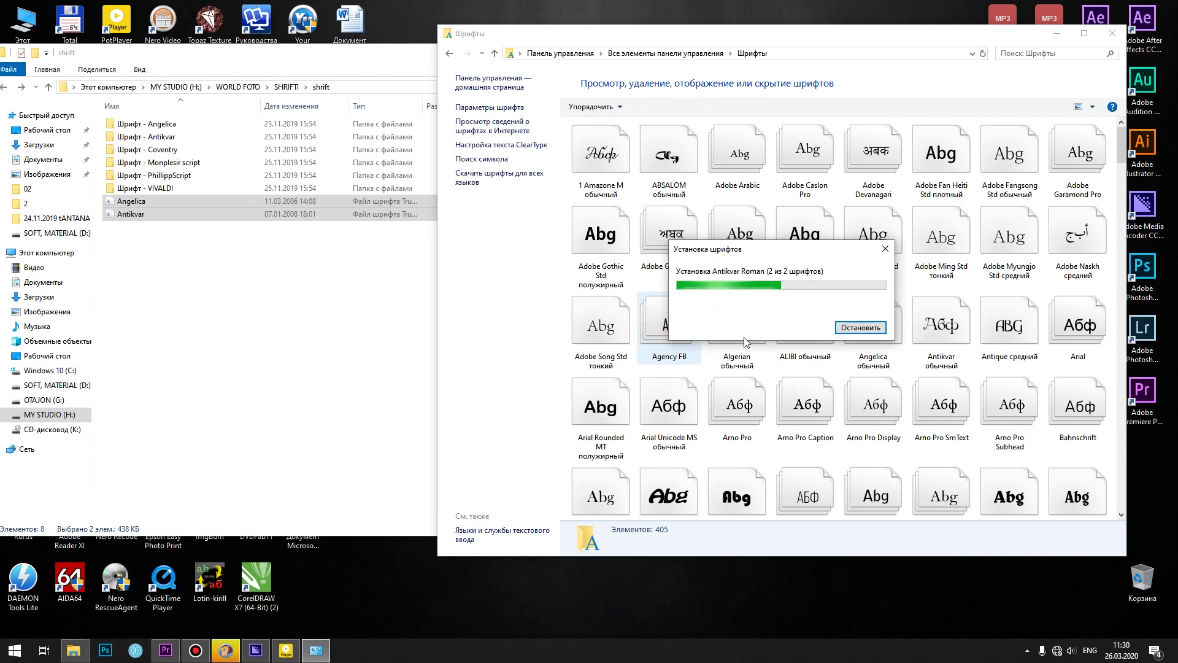